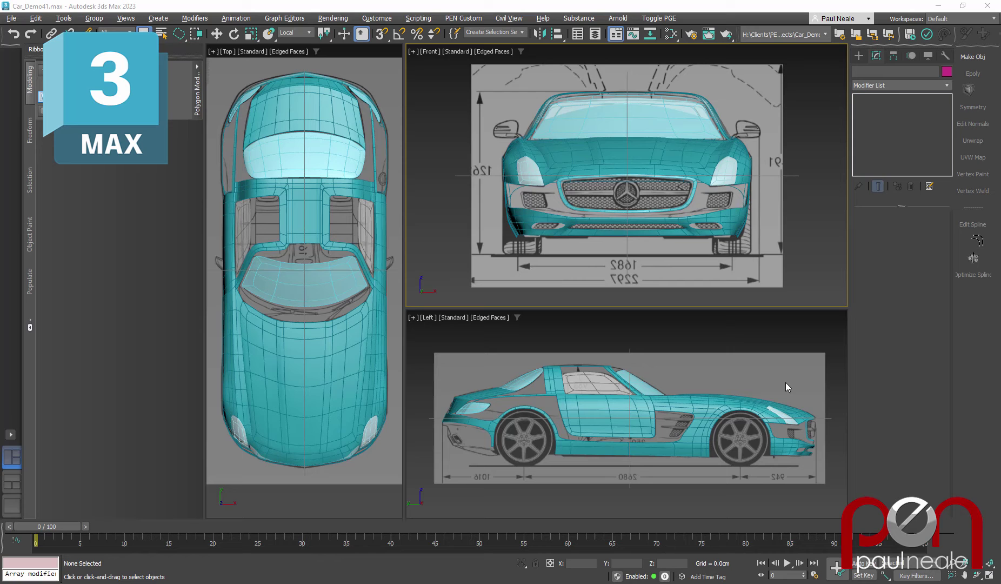
Step: Turn the Front viewport into a perspective view in Expert Mode and select the car door
middle_click_drag(620, 203, 629, 223, "alt")
key("p")
scroll(635, 226, "up", 3)
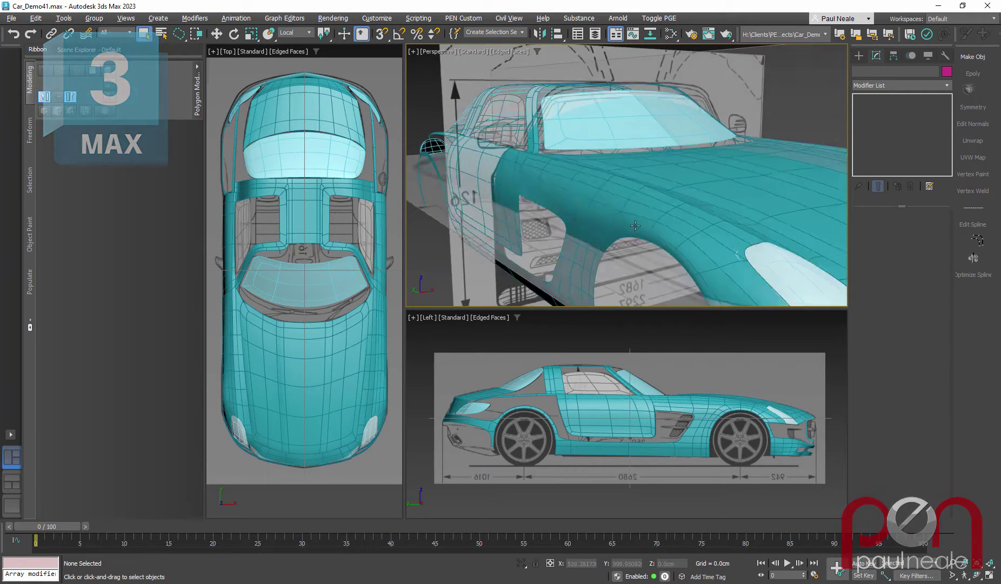
key("ctrl+x")
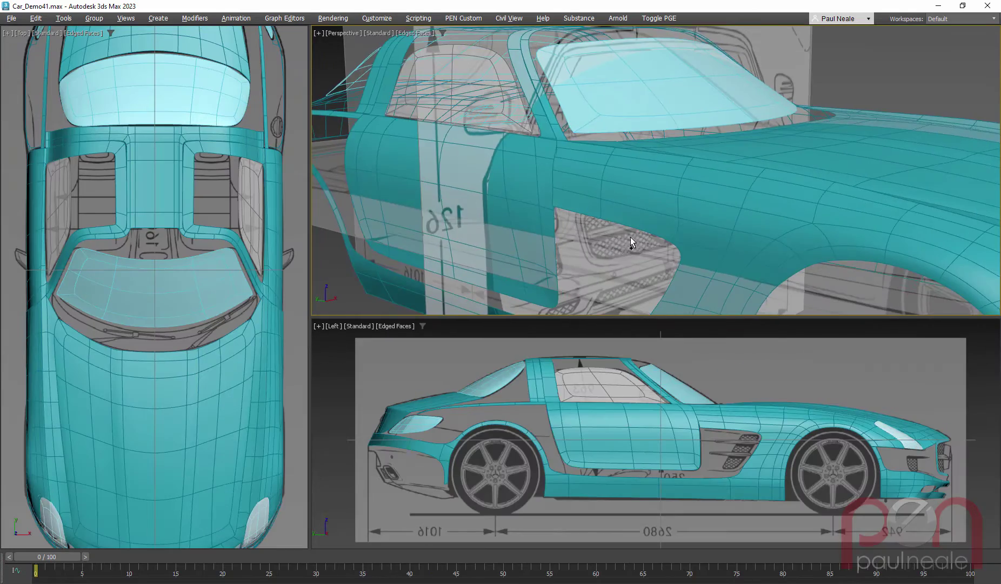
middle_click_drag(630, 237, 742, 226, "alt")
left_click(718, 221)
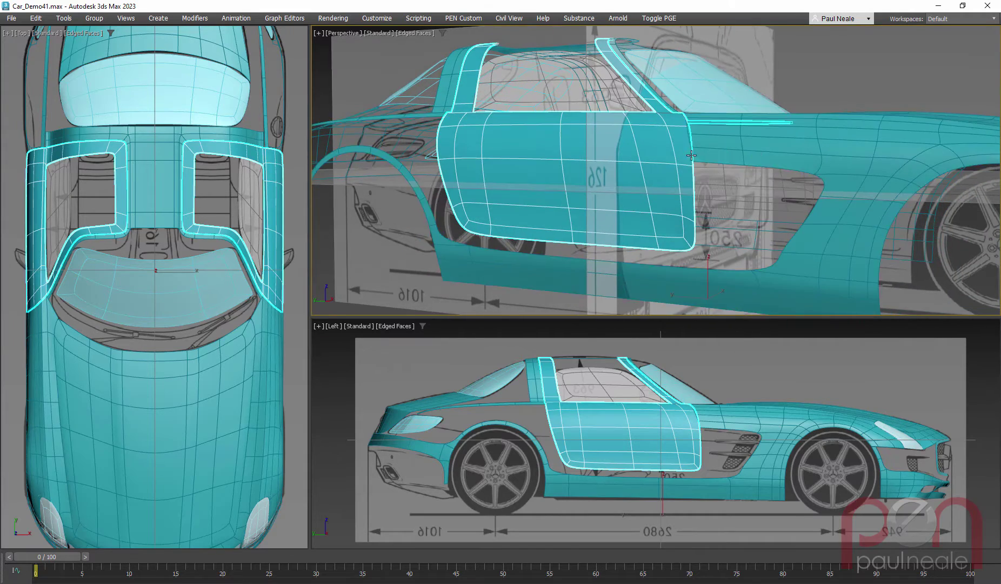
Step: Examine the door, roof, rear and front body panels of the car model from several angles
middle_click_drag(633, 162, 786, 217, "alt")
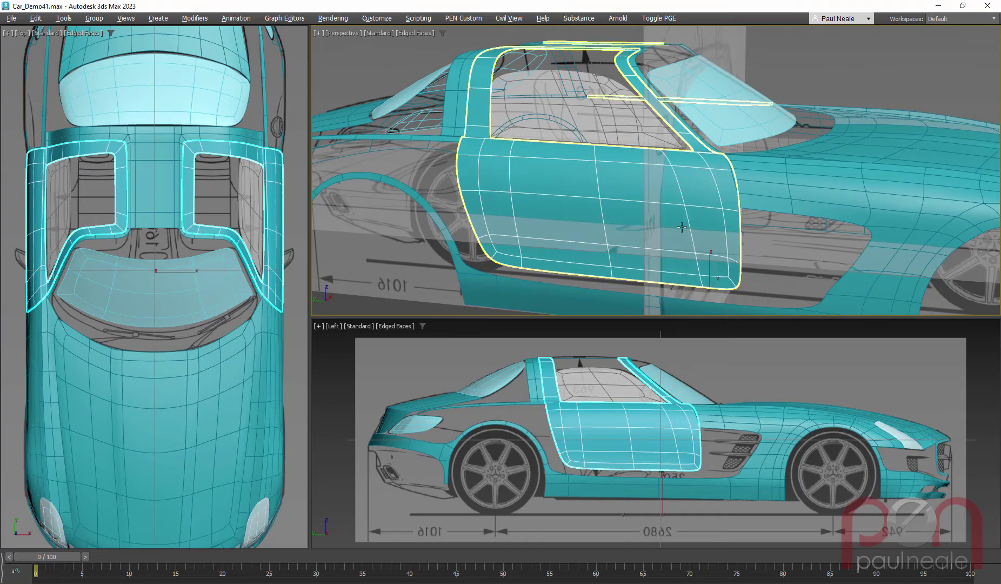
middle_click_drag(631, 196, 508, 186, "alt")
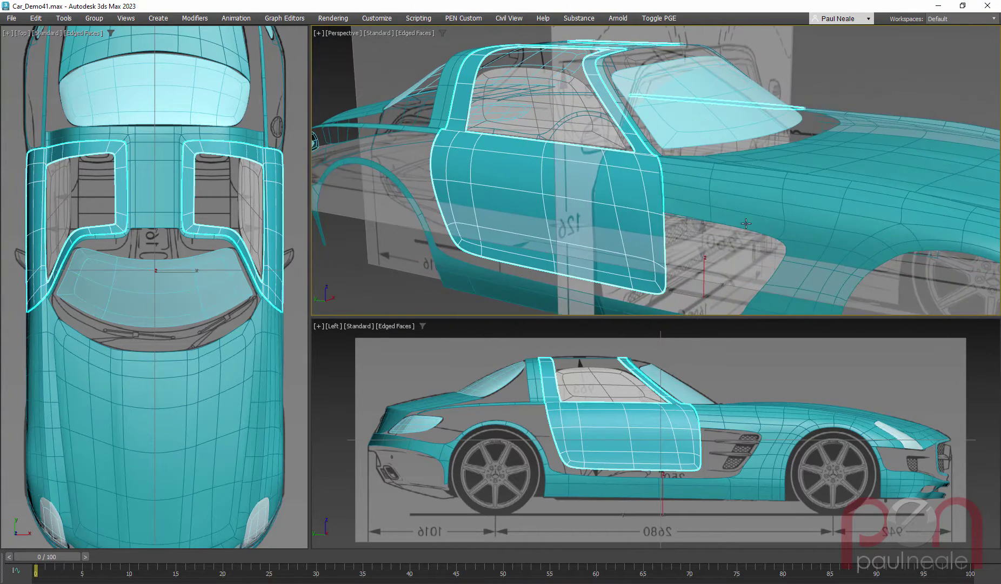
middle_click_drag(443, 180, 769, 178, "alt")
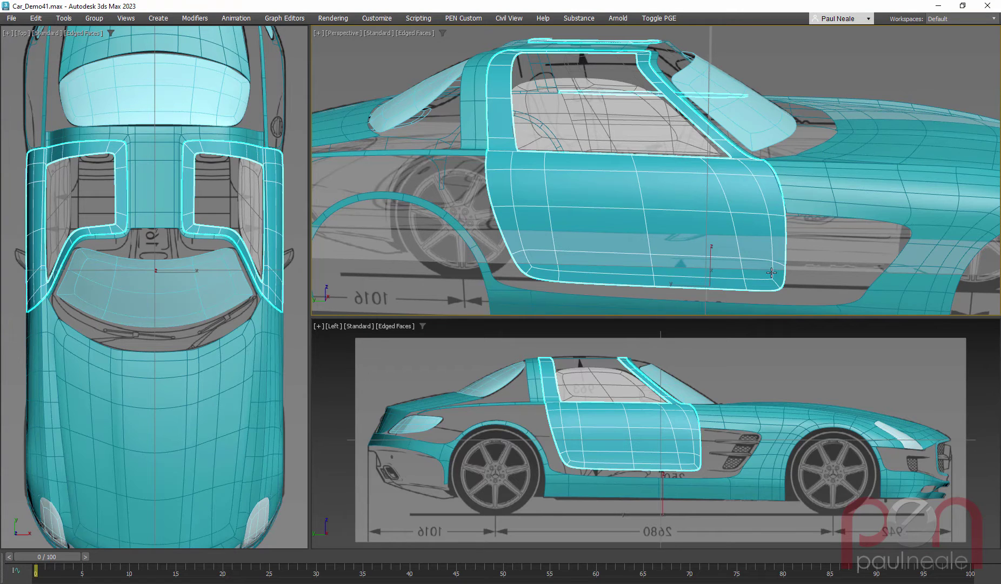
middle_click_drag(531, 261, 608, 137, "alt")
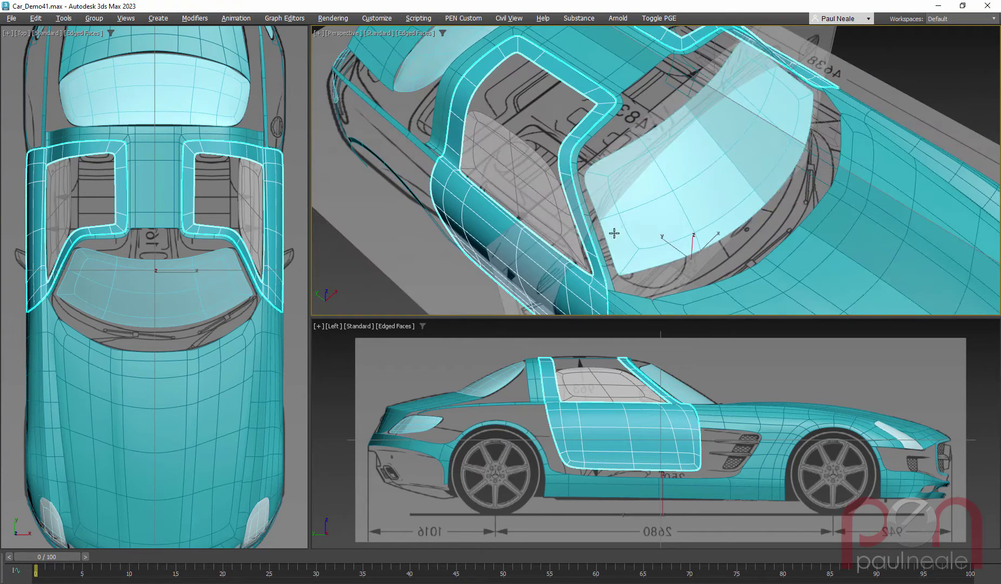
middle_click_drag(458, 157, 837, 205, "alt")
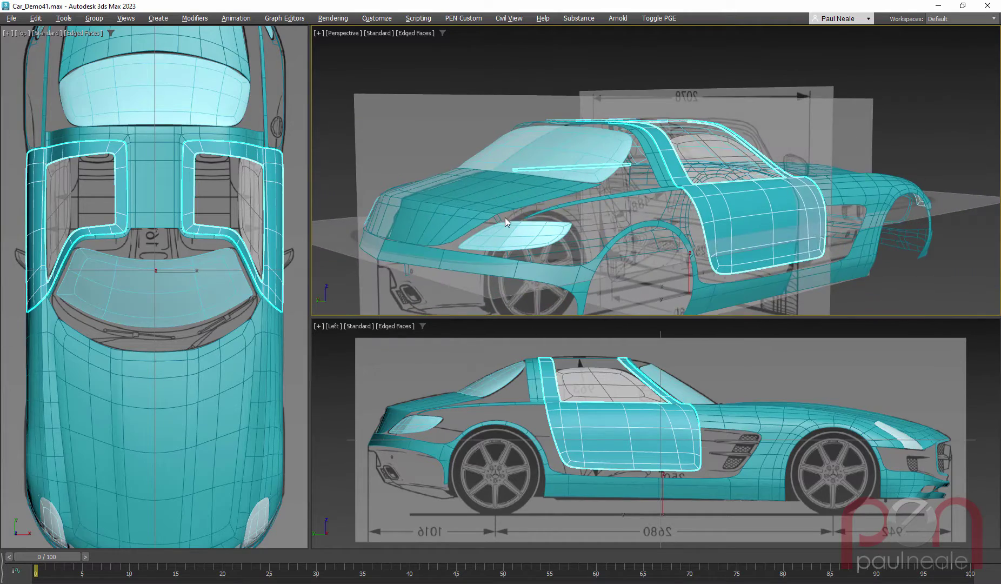
middle_click_drag(562, 226, 708, 214, "alt")
middle_click_drag(606, 211, 691, 224, "alt")
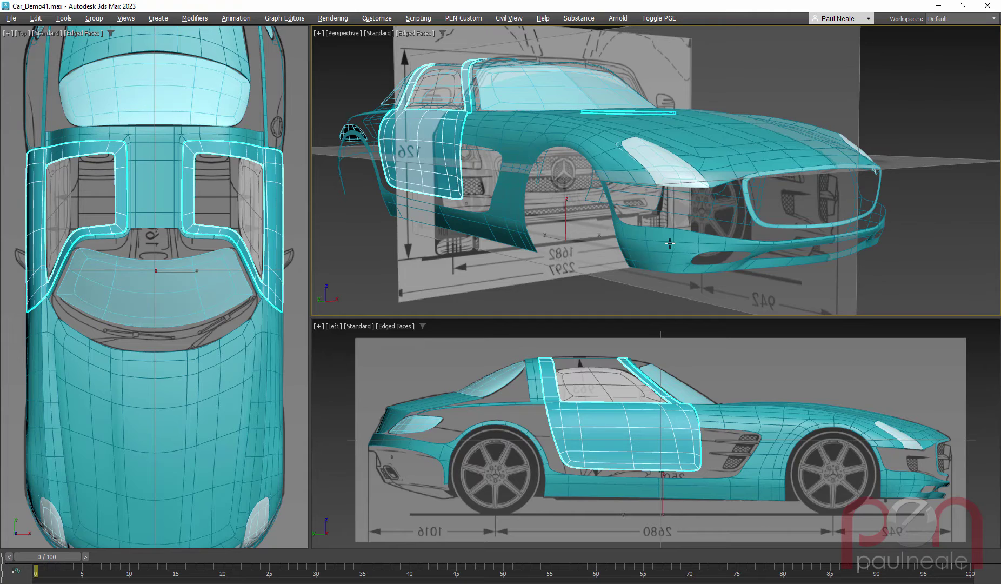
mouse_move(668, 243)
middle_mouse_down("alt")
mouse_move(637, 253)
mouse_move(671, 255)
mouse_move(661, 257)
mouse_move(666, 248)
middle_mouse_up("alt")
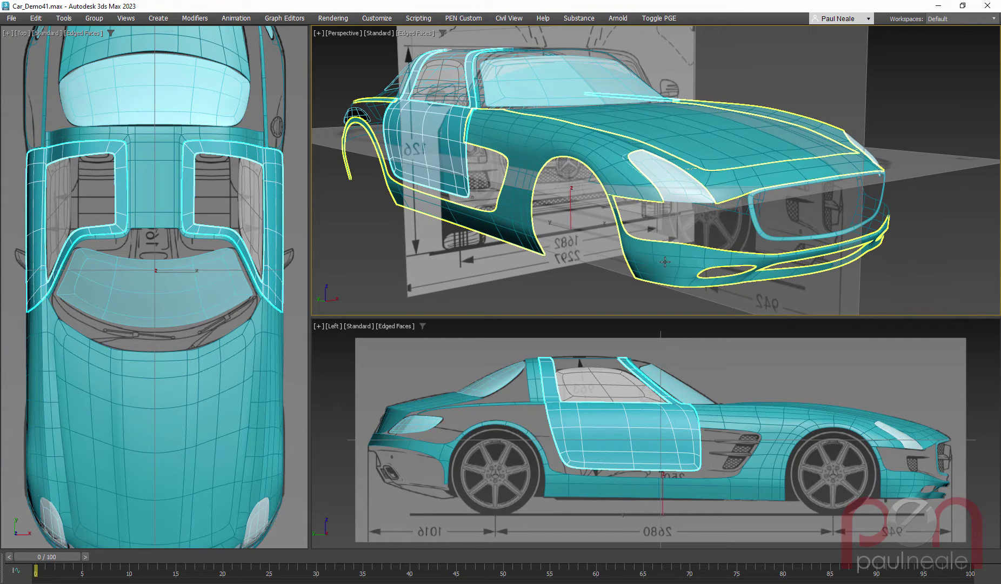
Step: Select the grille frame at the front of the car
scroll(708, 253, "up", 8)
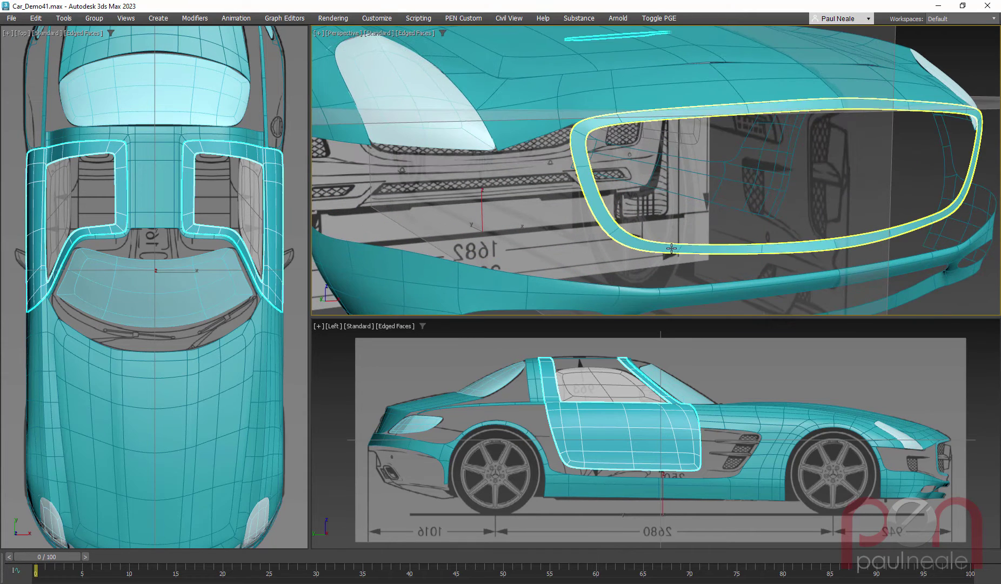
left_click(671, 247)
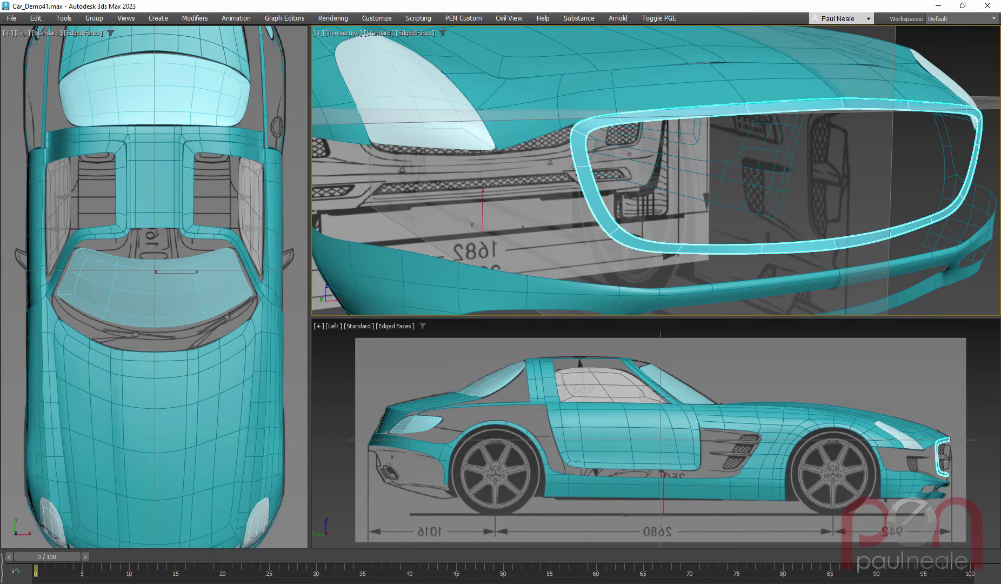
left_click_drag(1000, 36, 452, 23)
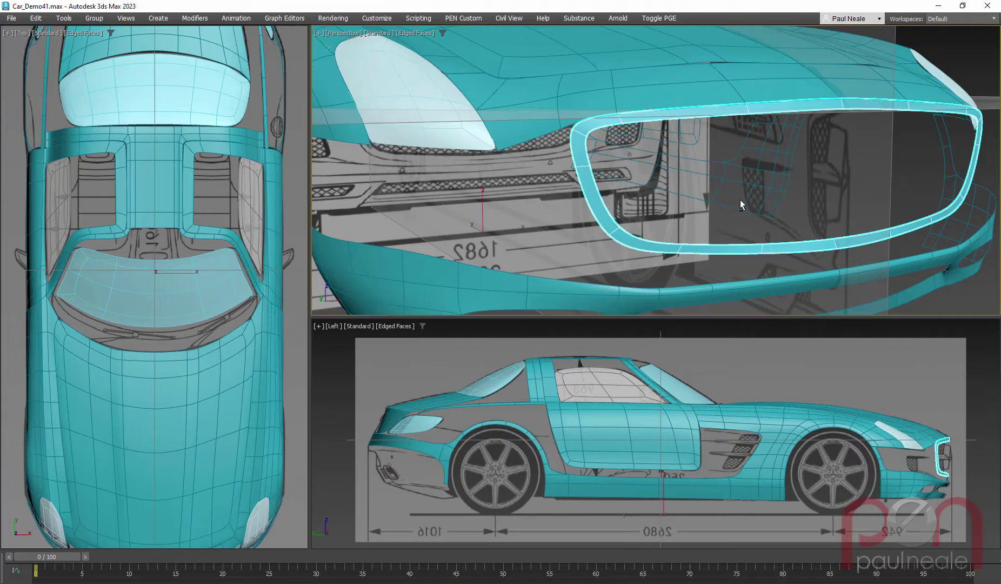
Step: Select the car's Body object and turn off its OpenSubdiv smoothing to expose the base mesh in Expert Mode
middle_click_drag(742, 205, 637, 124, "alt")
key("ctrl+d")
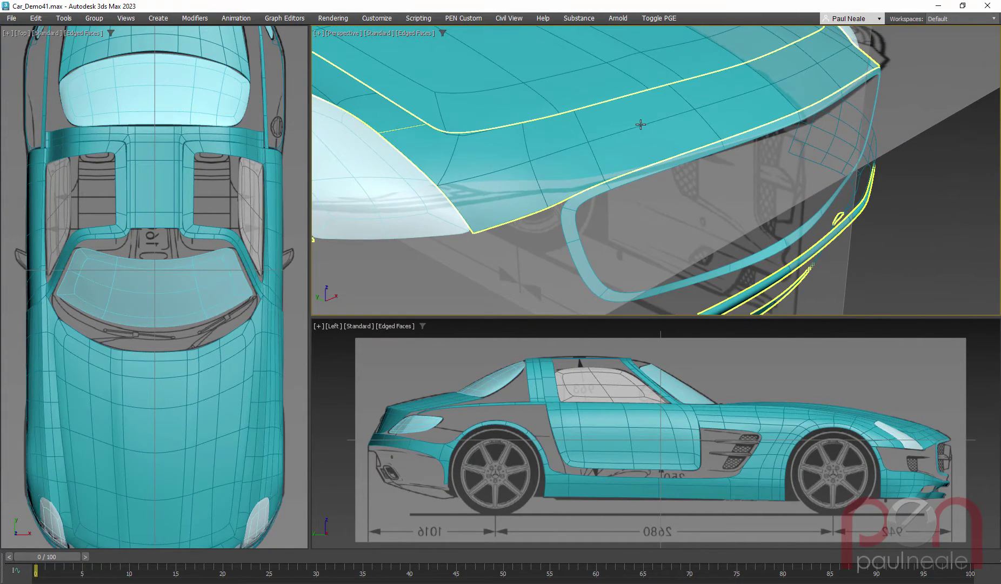
left_click(637, 125)
key("ctrl+x")
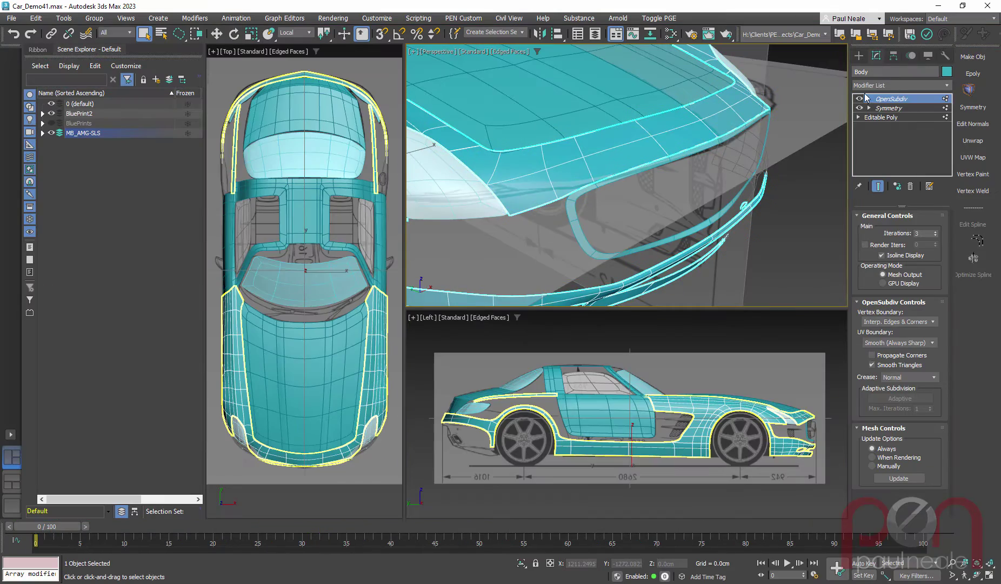
left_click(860, 100)
scroll(707, 169, "up", 3)
key("ctrl+x")
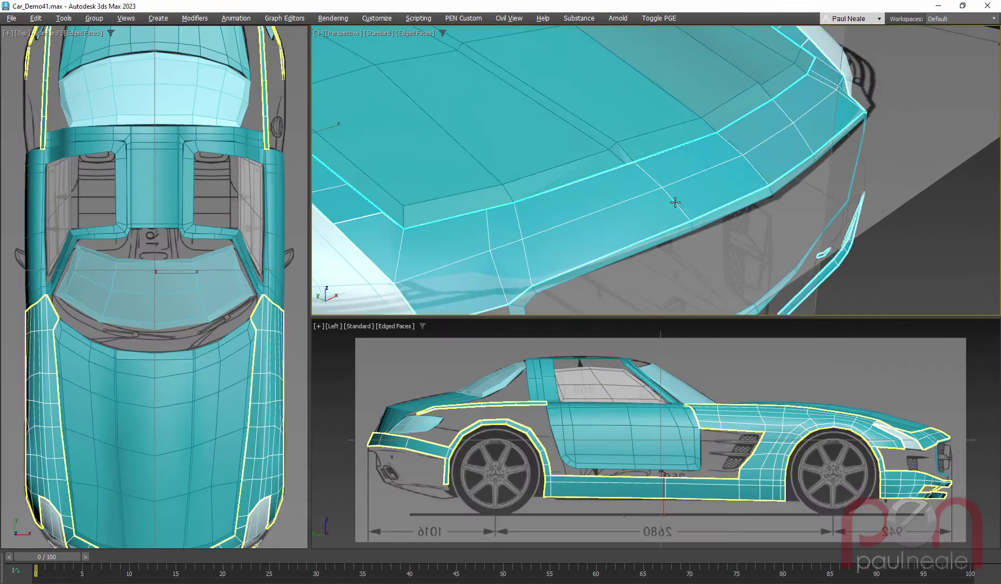
Step: Reselect the grille frame, leave Expert Mode and turn OpenSubdiv smoothing back on
middle_click_drag(670, 198, 726, 197, "alt")
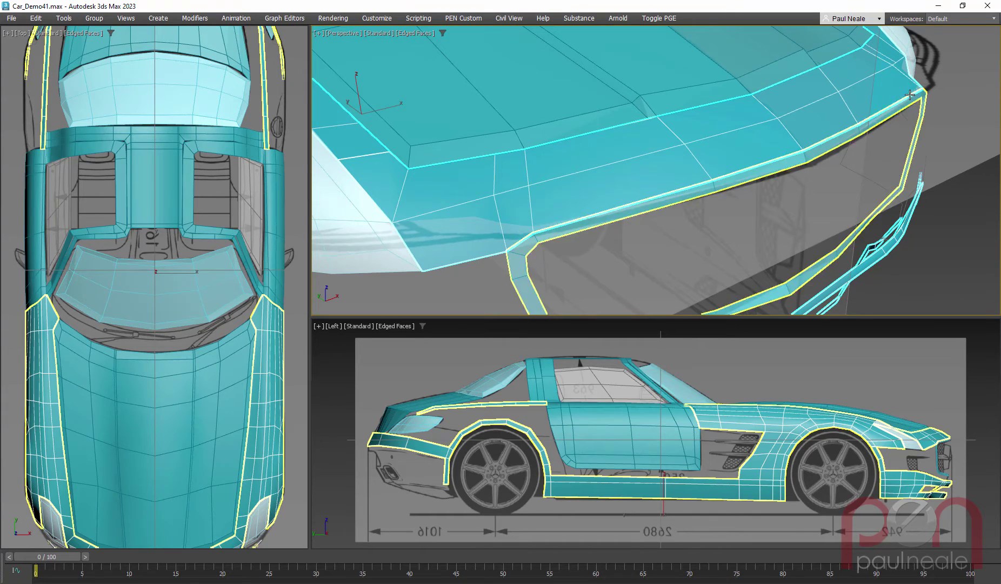
left_click(671, 202)
middle_click_drag(762, 207, 729, 175, "alt")
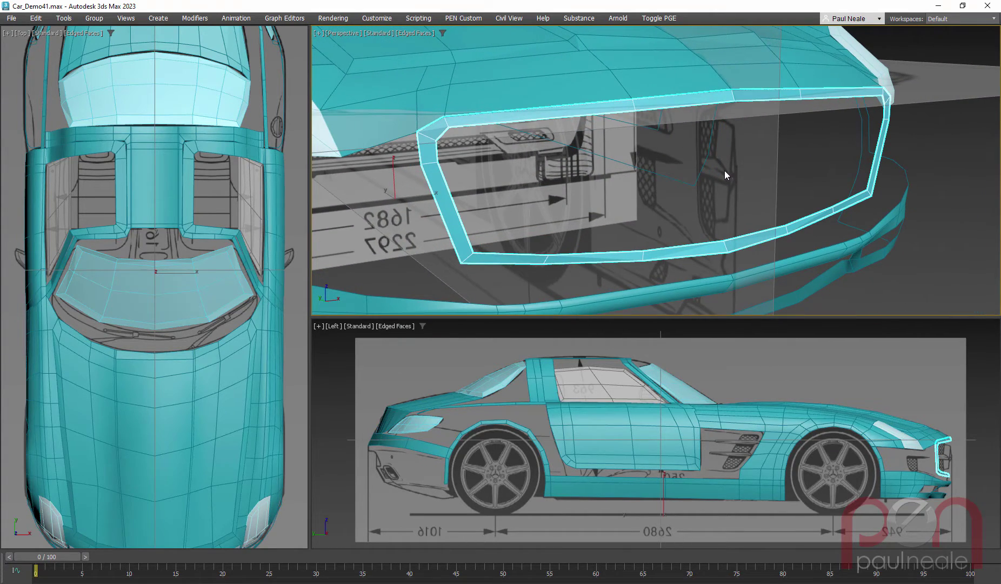
key("ctrl+x")
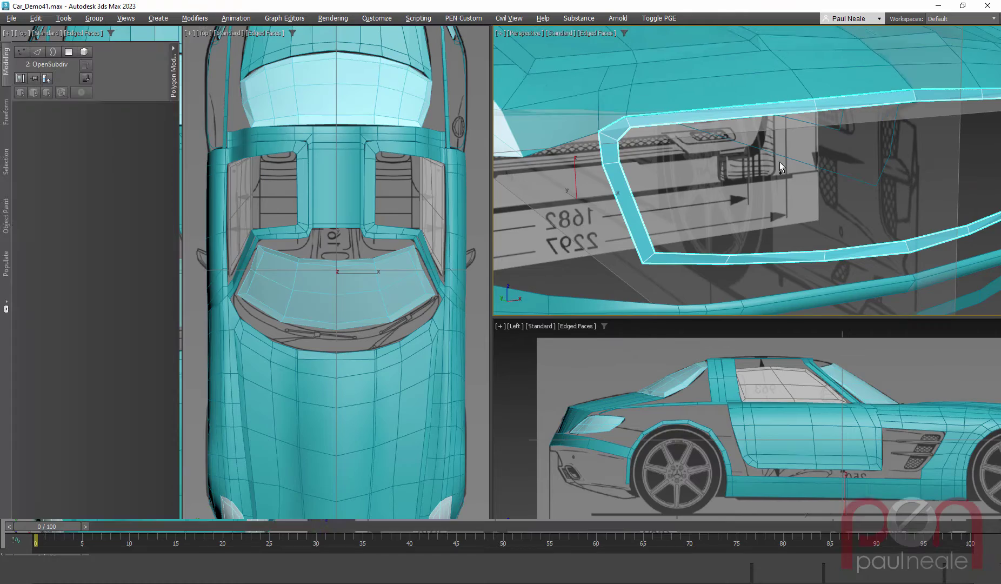
middle_click_drag(804, 170, 728, 197, "alt")
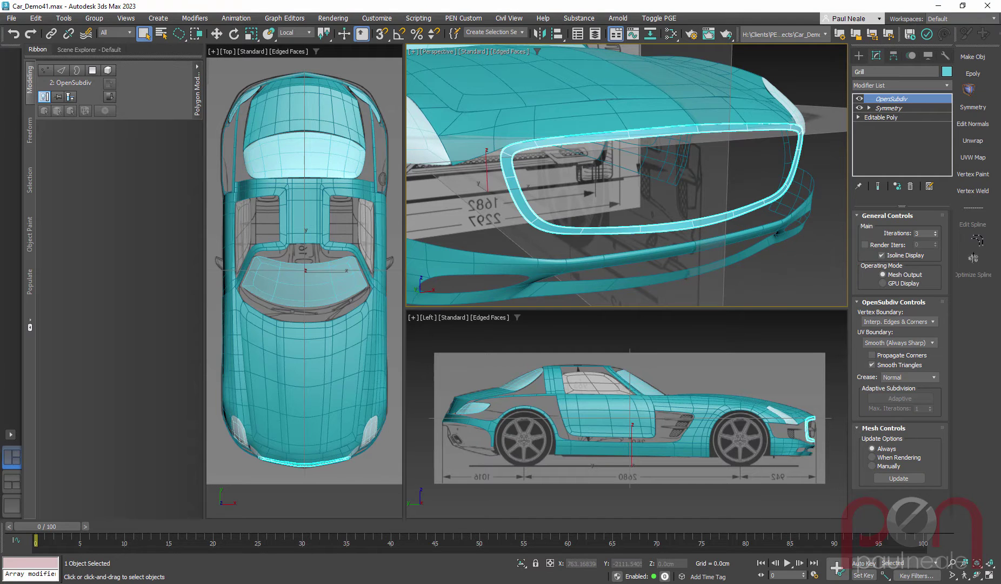
Step: Switch to FastStone Image Viewer to study the front photo of the Mercedes SLS, and return to 3ds Max at the grille
left_click(928, 323)
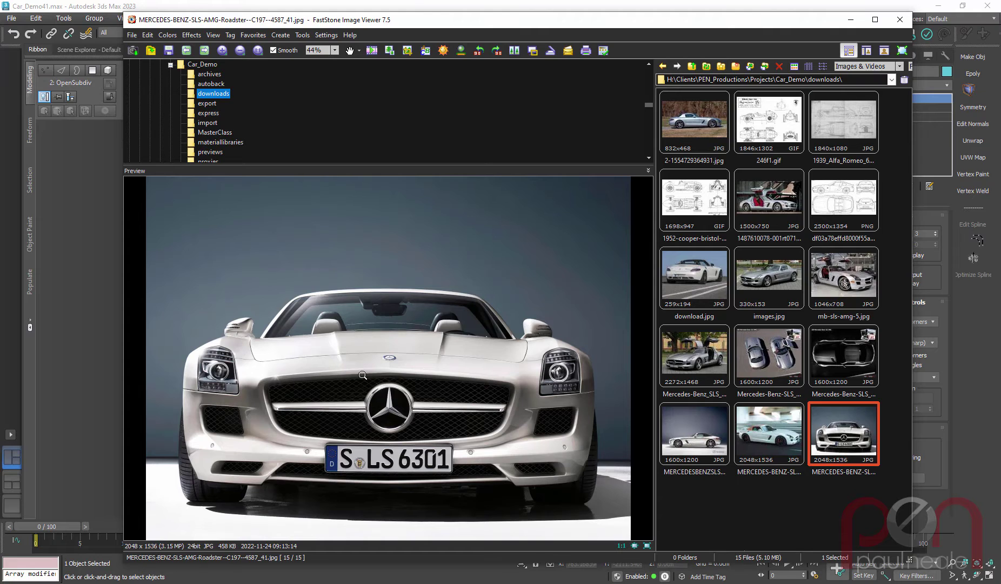
left_click(577, 7)
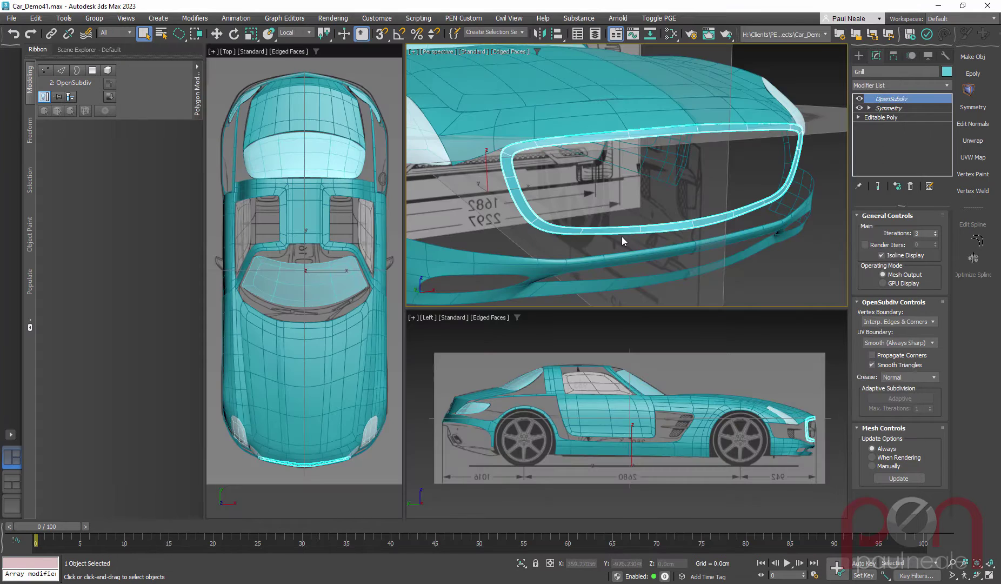
middle_click_drag(638, 229, 658, 228, "alt")
scroll(654, 223, "up", 1)
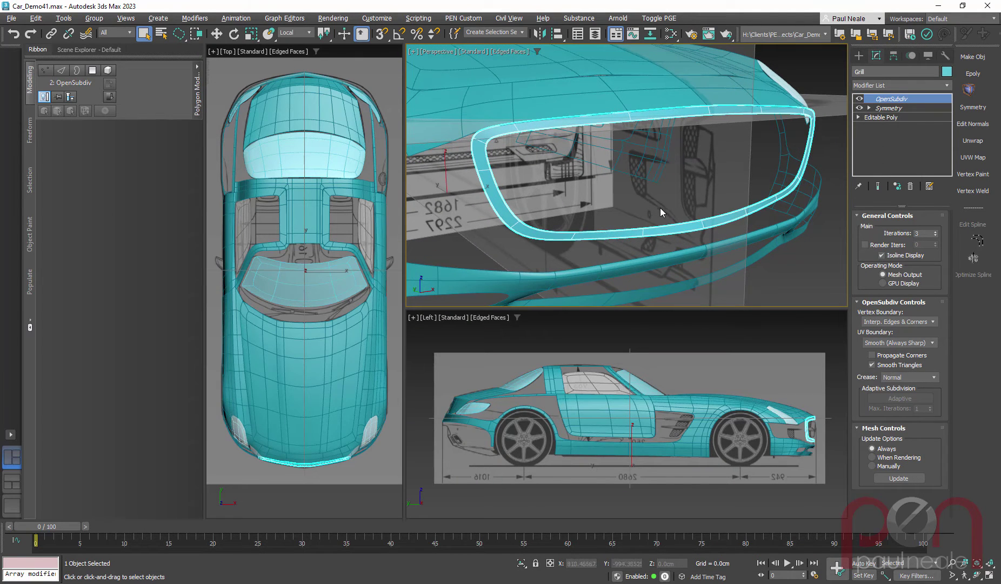
Step: Compare the grille's smoothed and base mesh, and enter Vertex sub-object level on its Editable Poly
key("Down")
key("Down")
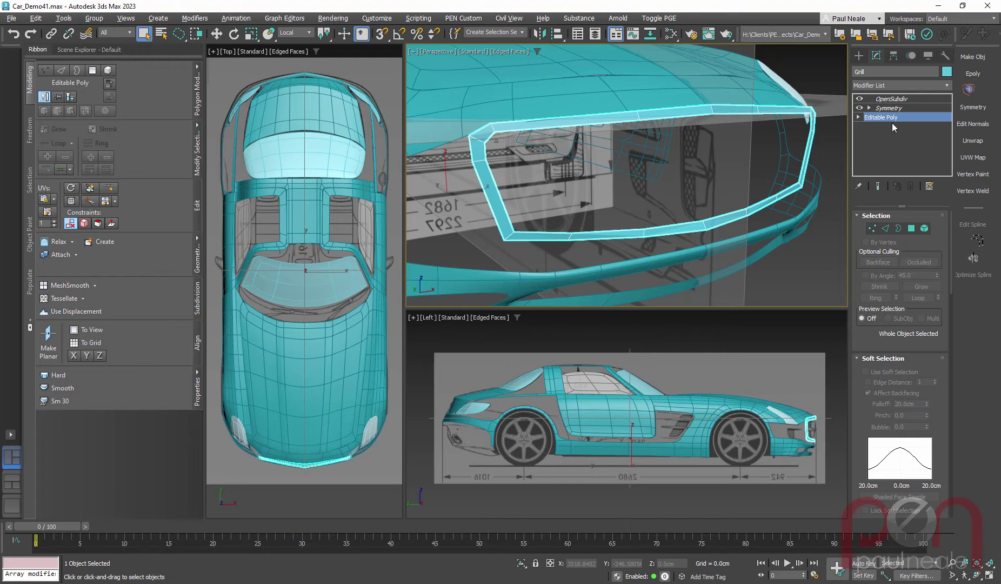
key("Up")
key("Up")
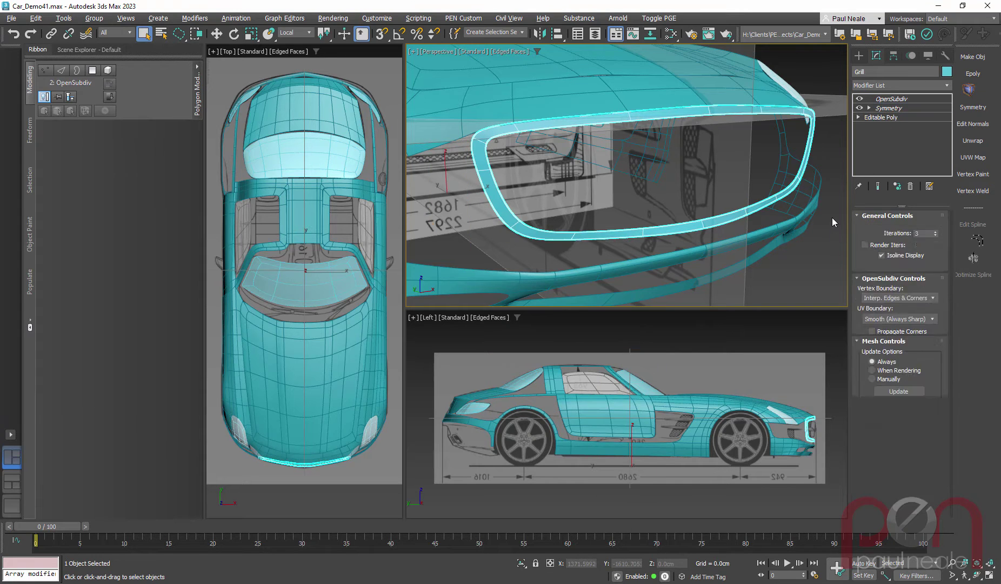
key("Down")
key("Down")
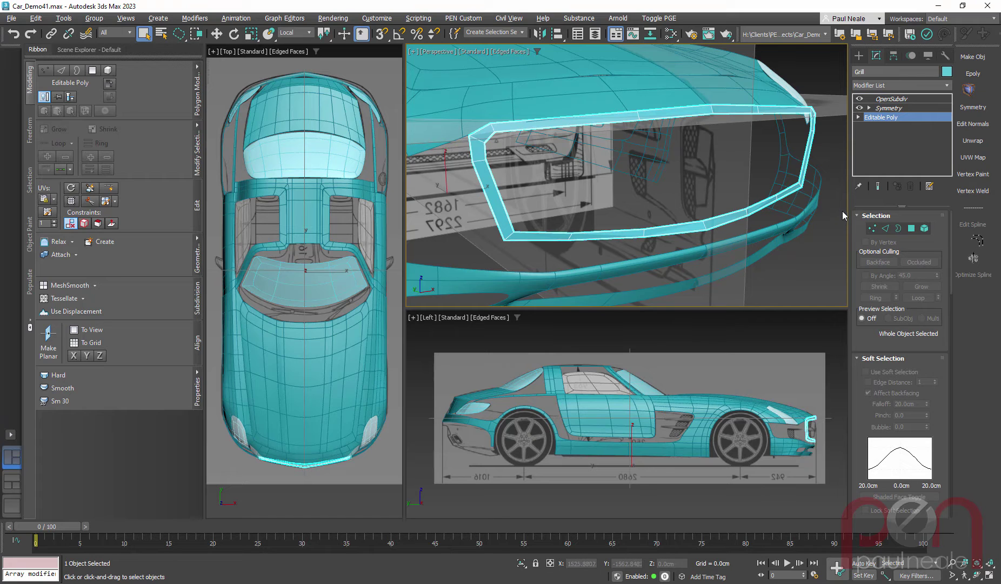
left_click(876, 225)
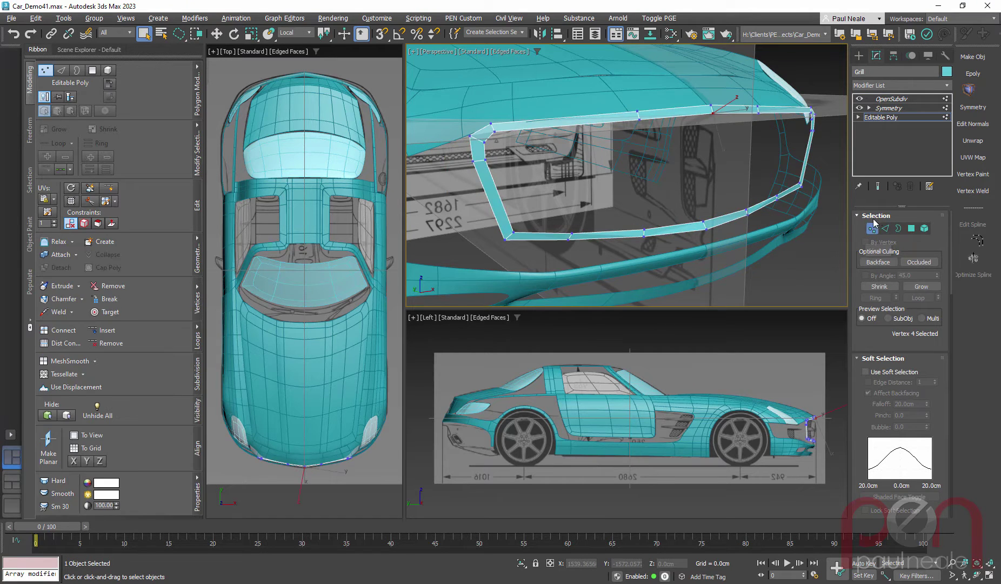
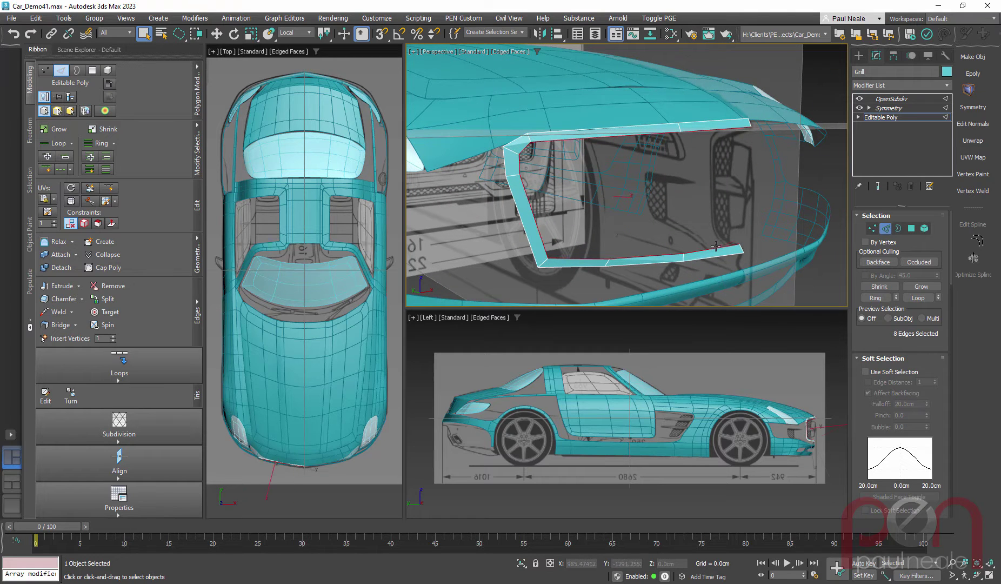
Step: Activate Move for the grille frame's eight inner edges and set the reference coordinate system to View
right_click(684, 196)
left_click(702, 210)
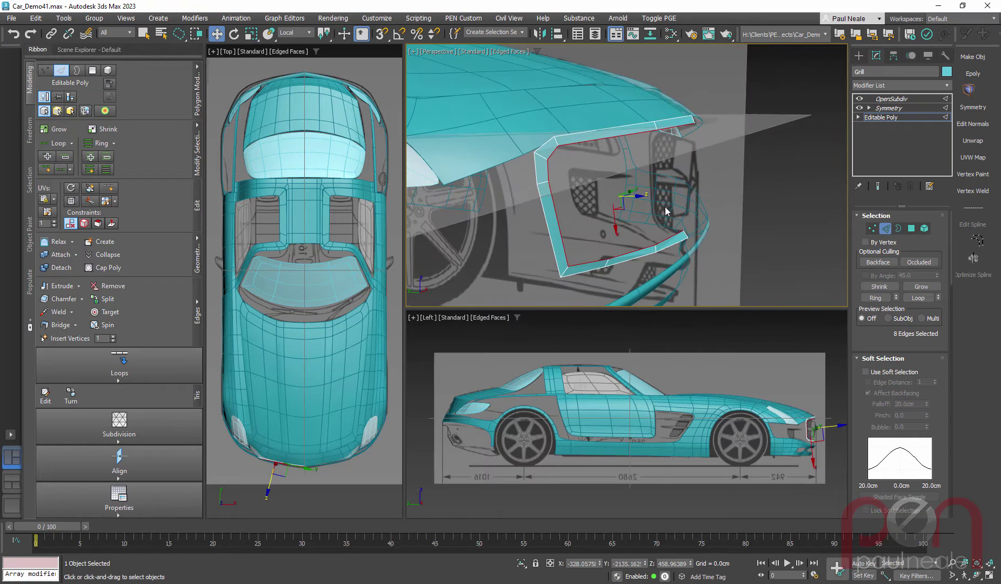
right_click(664, 219)
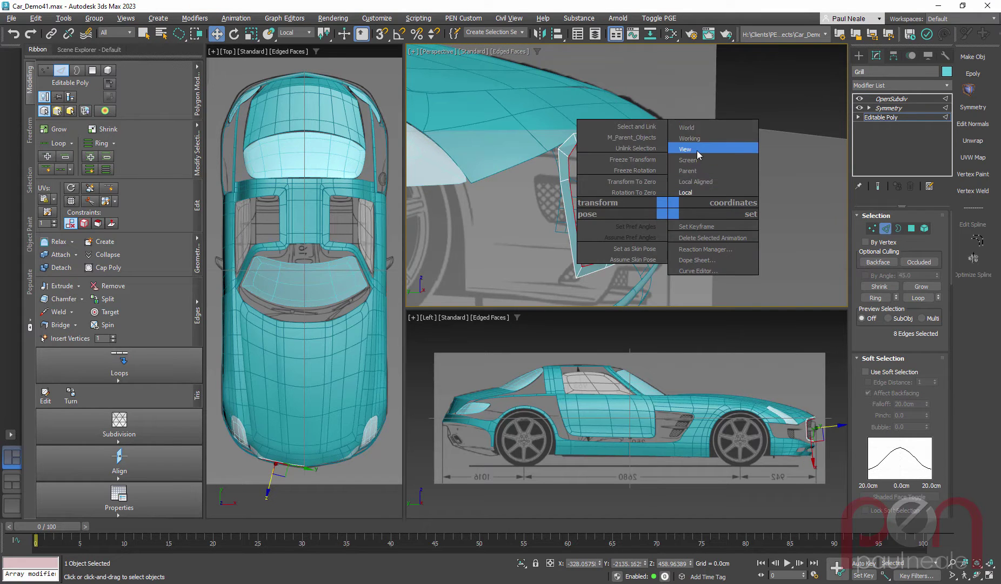
left_click(697, 150)
middle_click_drag(697, 150, 571, 199, "alt")
right_click(670, 204, "alt")
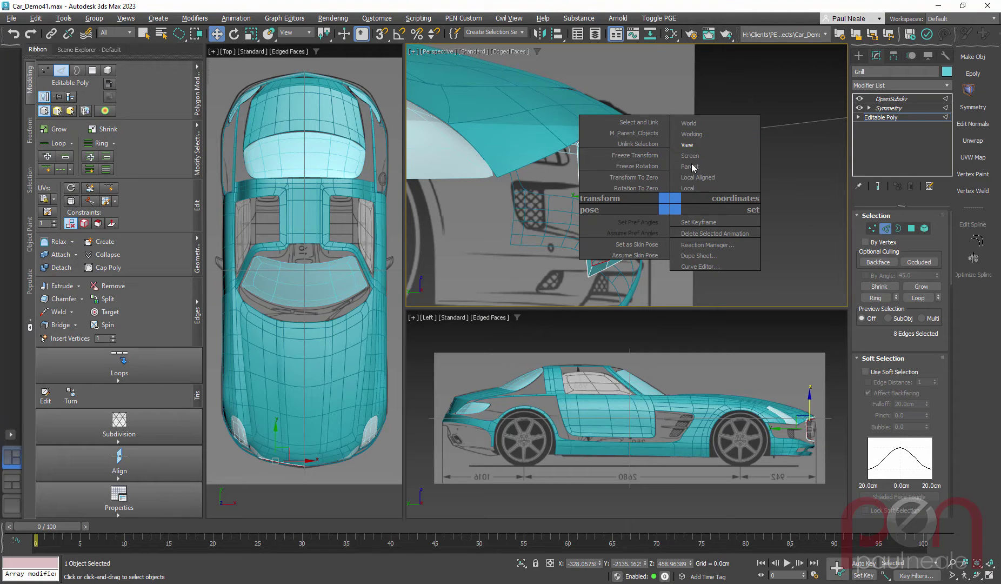
left_click(311, 35)
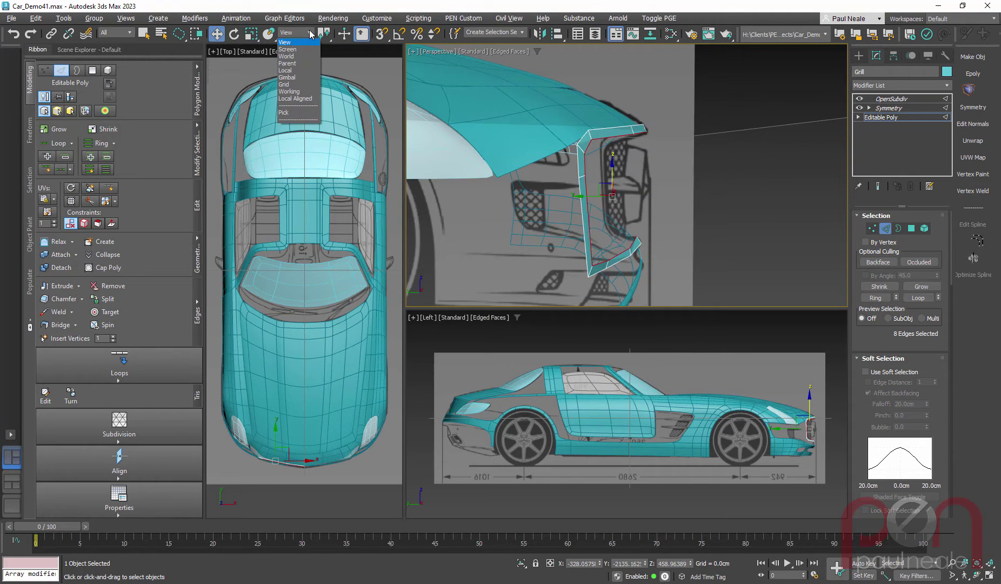
left_click(311, 35)
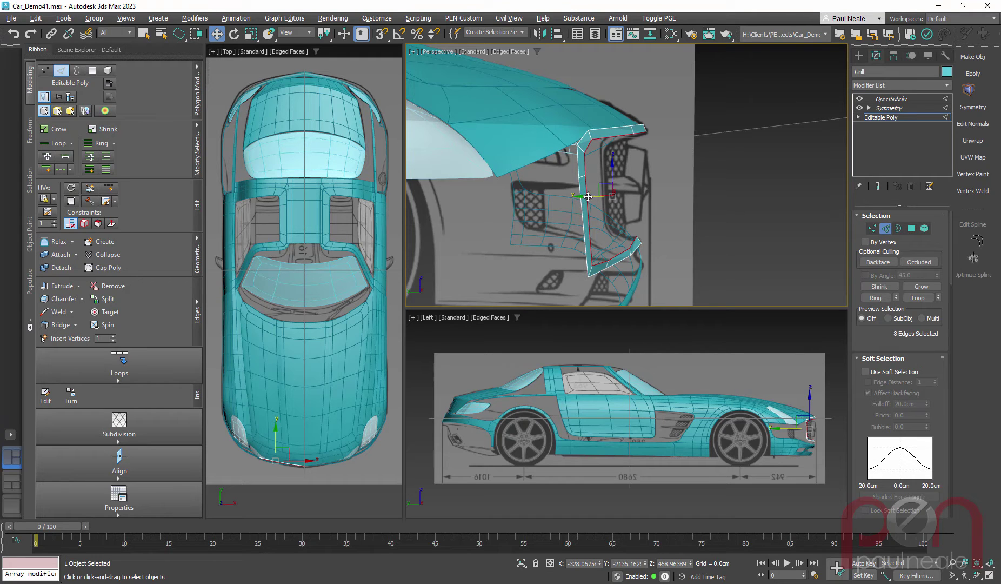
Step: Extrude the grille's inner edges toward the rear of the car along Y and show the end result
left_click_drag(586, 194, 560, 196, "shift")
middle_click_drag(628, 193, 589, 214, "alt")
key("grave")
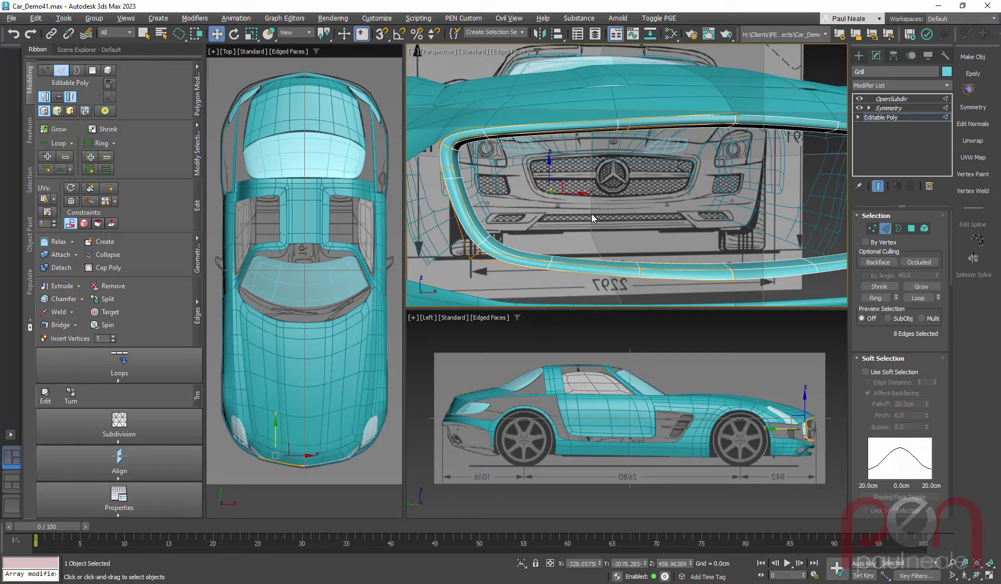
Step: Scale the grille frame's eight inner edges to about 94% along Z and adjust their width along X
key("r")
left_click_drag(549, 157, 549, 161)
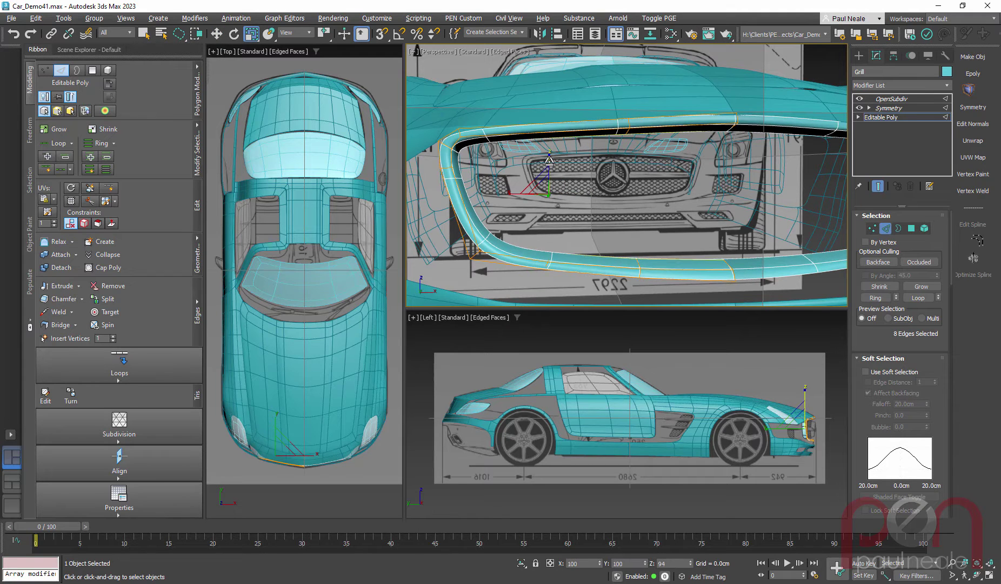
middle_click_drag(616, 198, 572, 204, "alt")
scroll(569, 196, "down", 3)
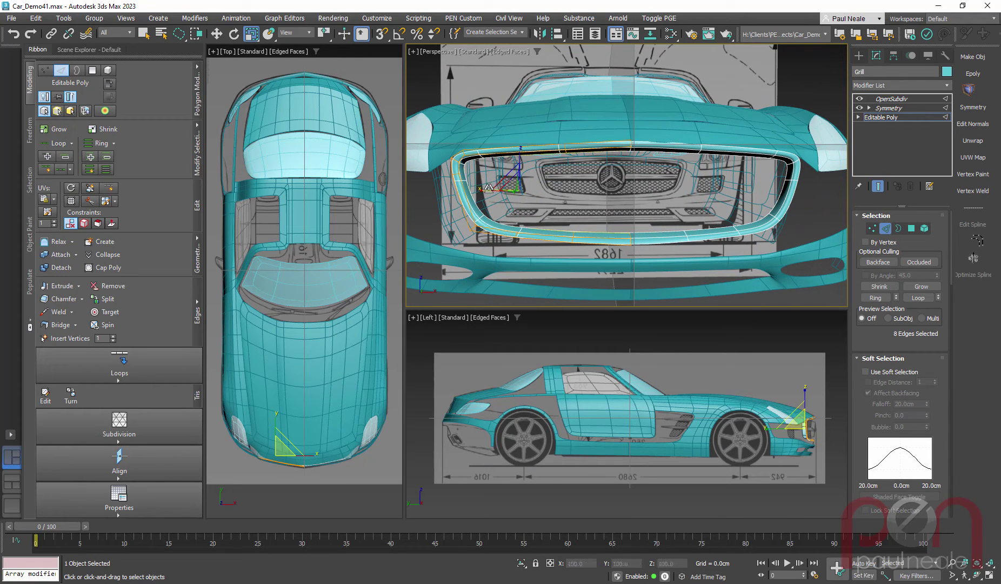
left_click_drag(488, 190, 499, 190)
middle_click_drag(595, 211, 529, 202, "alt")
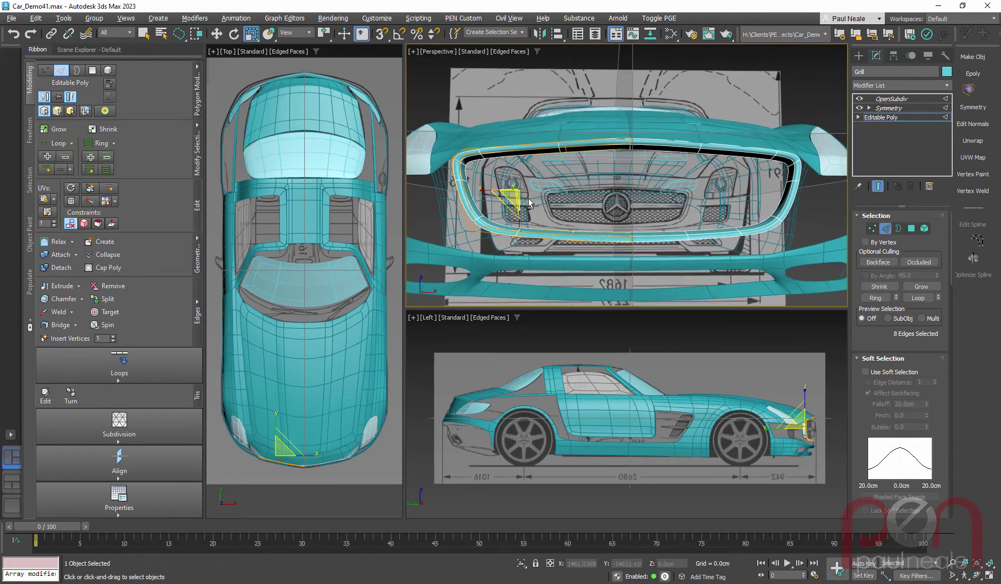
Step: Set the reference coordinate system to Parent and use the transform coordinate center as the pivot for scaling
right_click(592, 196, "alt")
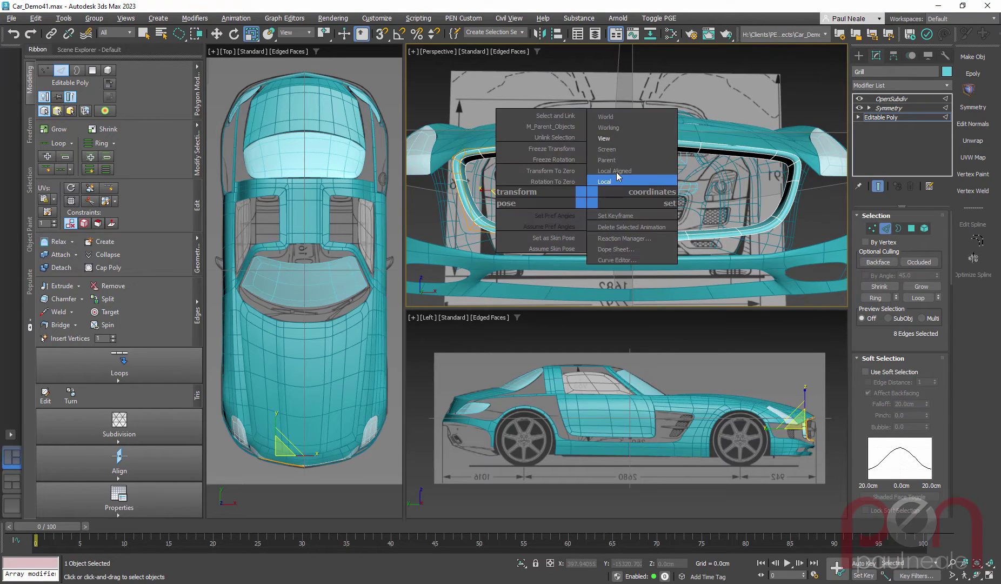
left_click(607, 150)
right_click(614, 186, "alt")
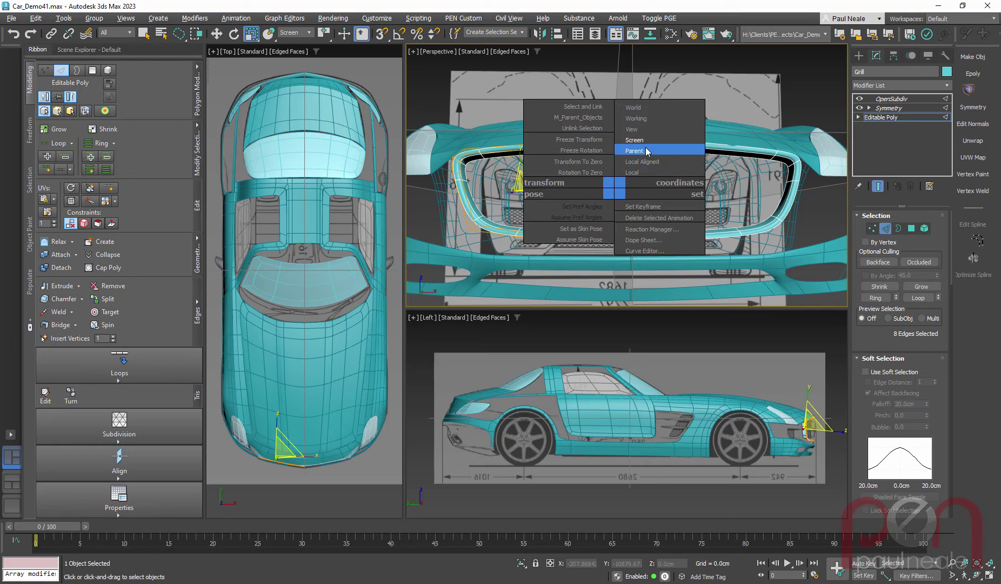
left_click(647, 149)
middle_click_drag(618, 196, 605, 198, "alt")
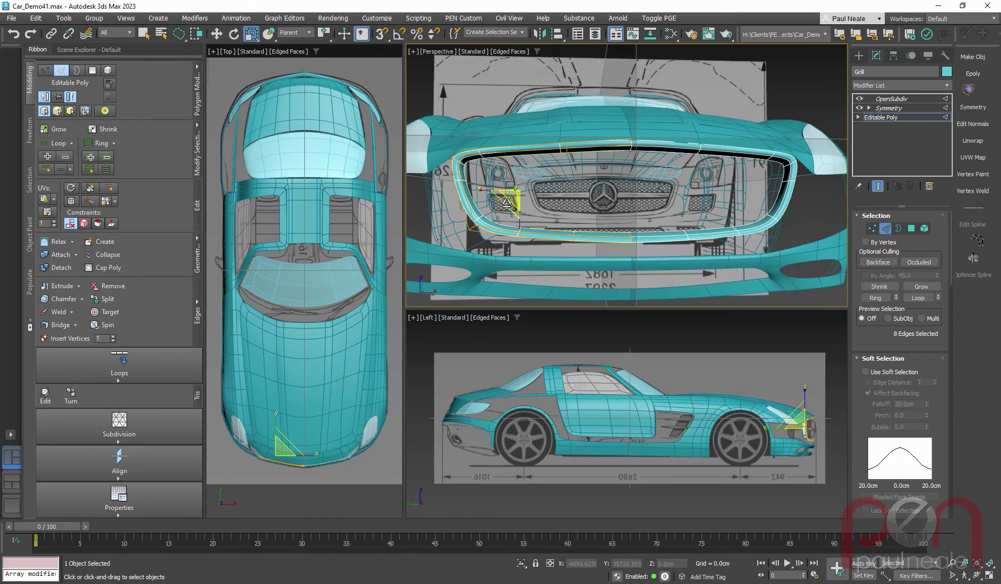
left_click_drag(325, 39, 325, 84)
Step: Scale the grille's inner edges inward along X about the car's centre, and set the reference coordinate system back to View
mouse_move(545, 246)
middle_mouse_down("alt")
mouse_move(549, 262)
mouse_move(549, 251)
middle_mouse_up("alt")
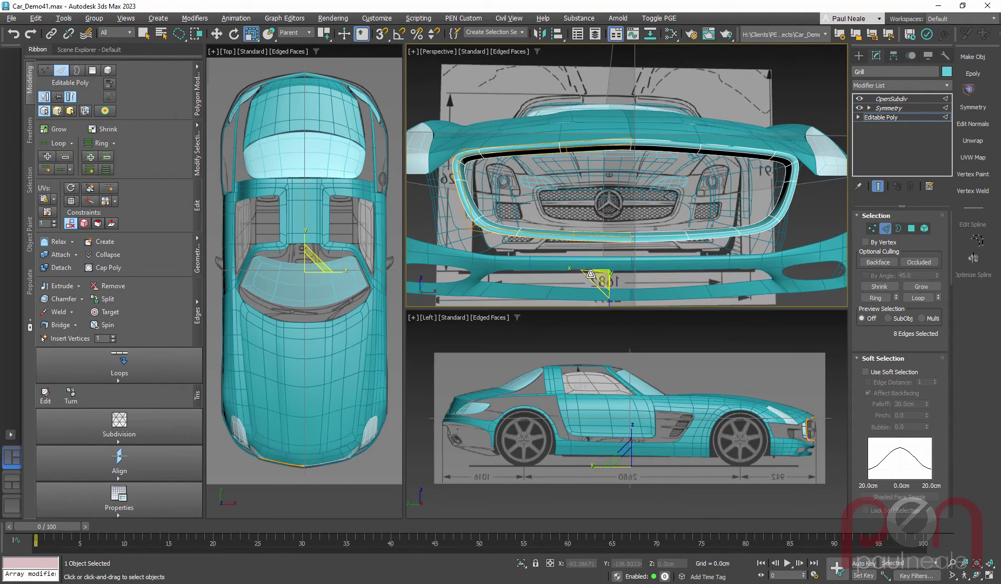
middle_click_drag(604, 278, 577, 262, "alt")
left_click_drag(577, 262, 584, 260)
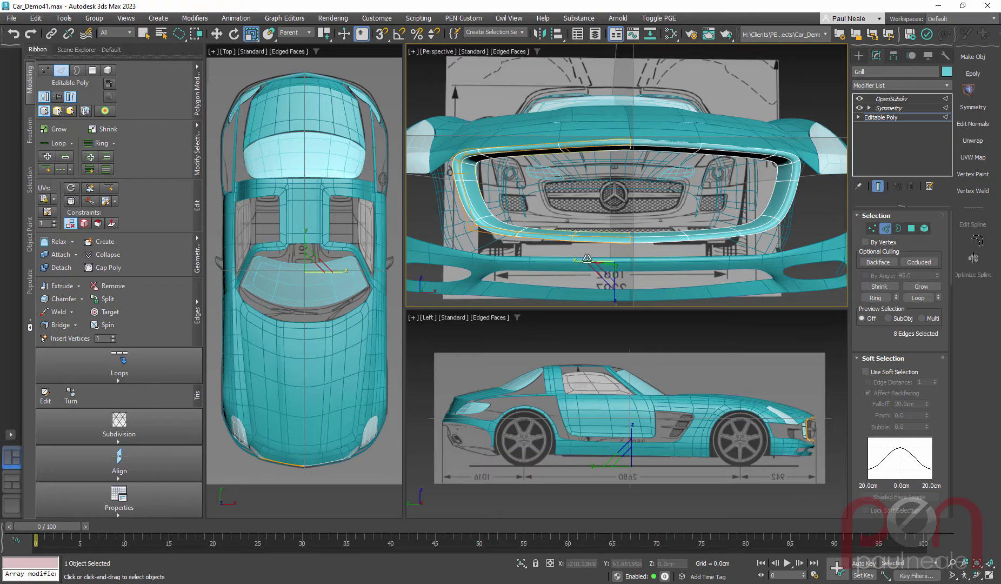
middle_click_drag(585, 260, 559, 185, "alt")
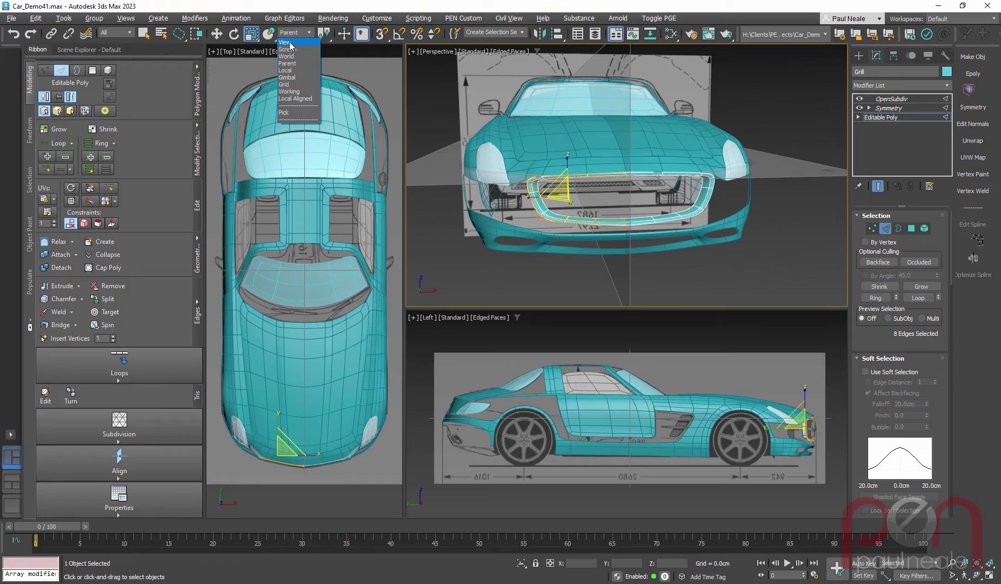
left_click(289, 42)
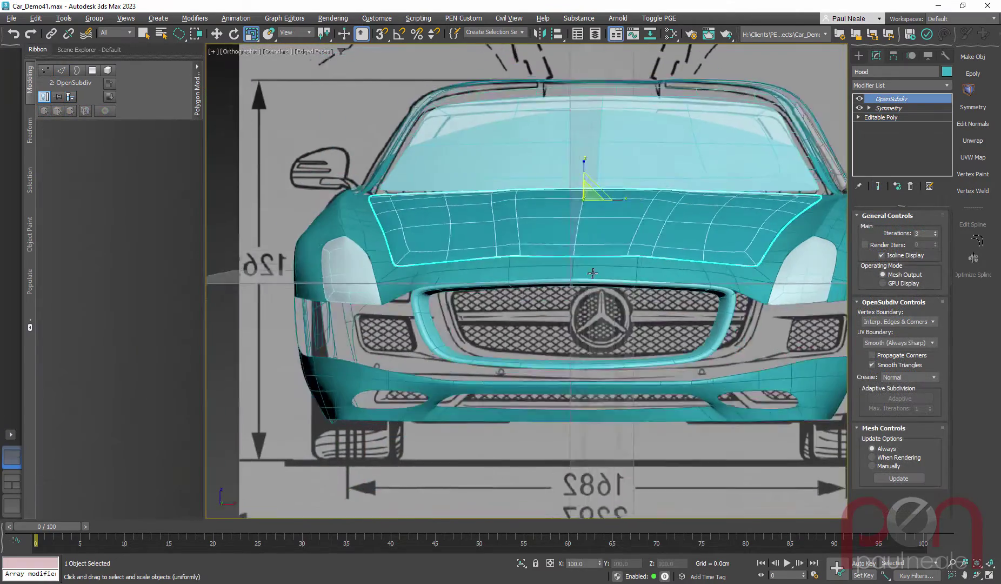
Step: Go down the hood's modifier stack to its Editable Poly base
mouse_move(593, 273)
middle_mouse_down("alt")
mouse_move(572, 243)
mouse_move(495, 191)
middle_mouse_up("alt")
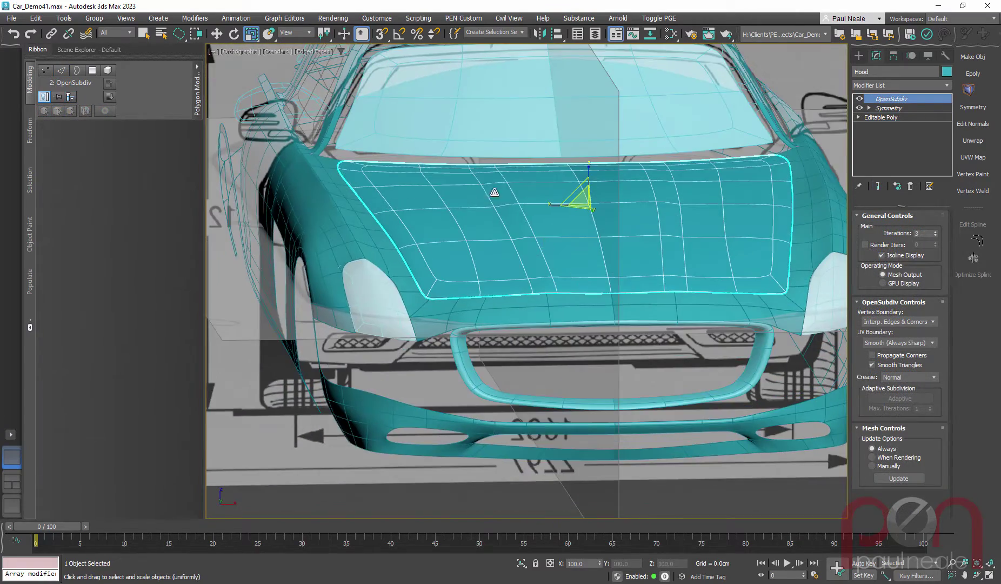
middle_click_drag(562, 260, 558, 285, "alt")
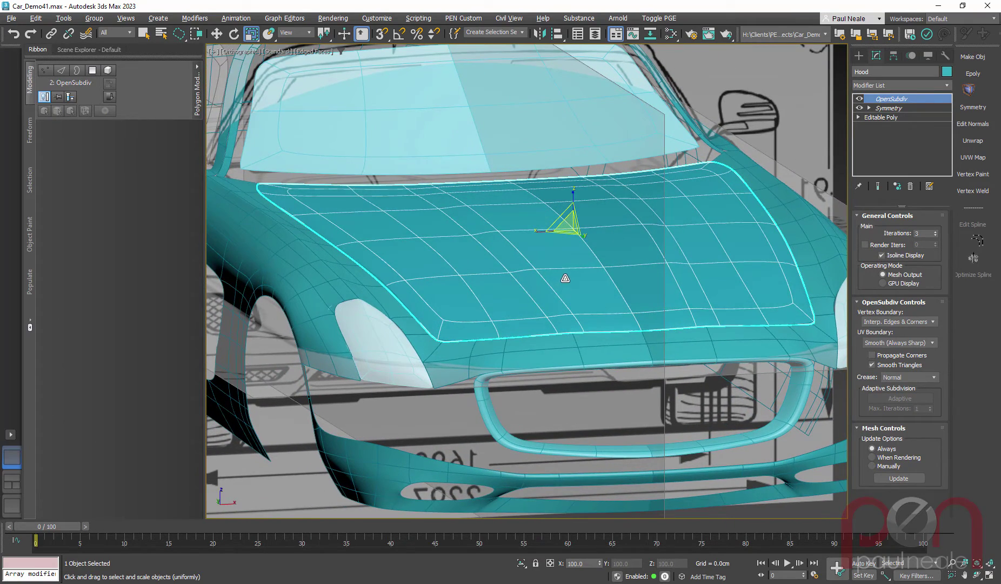
key("Down")
key("Down")
Step: Switch to FastStone Image Viewer to study the hood in the front photo of the Mercedes SLS, and return to 3ds Max
middle_click_drag(590, 266, 561, 261, "alt")
scroll(498, 236, "up", 2)
scroll(499, 236, "up", 1)
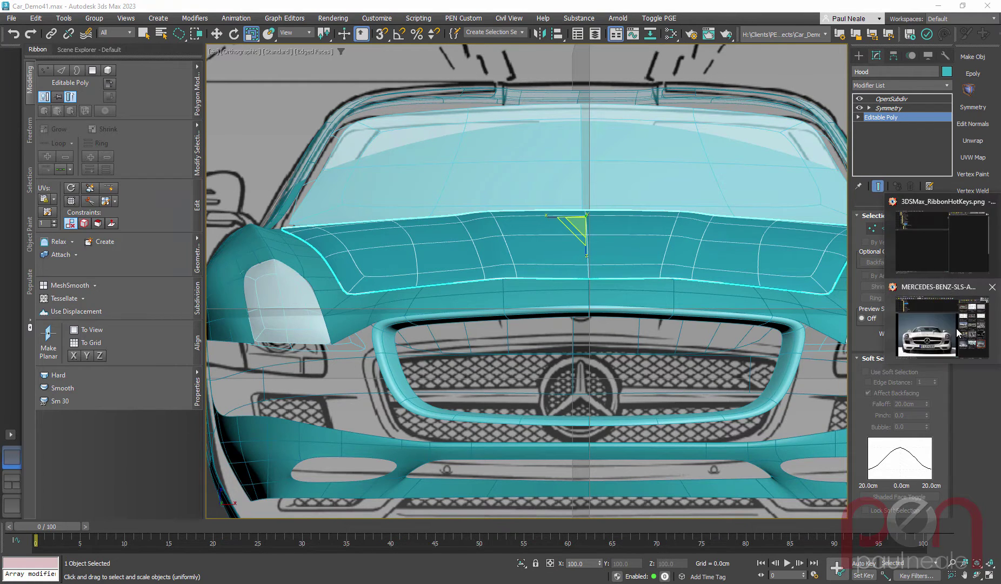
left_click(936, 323)
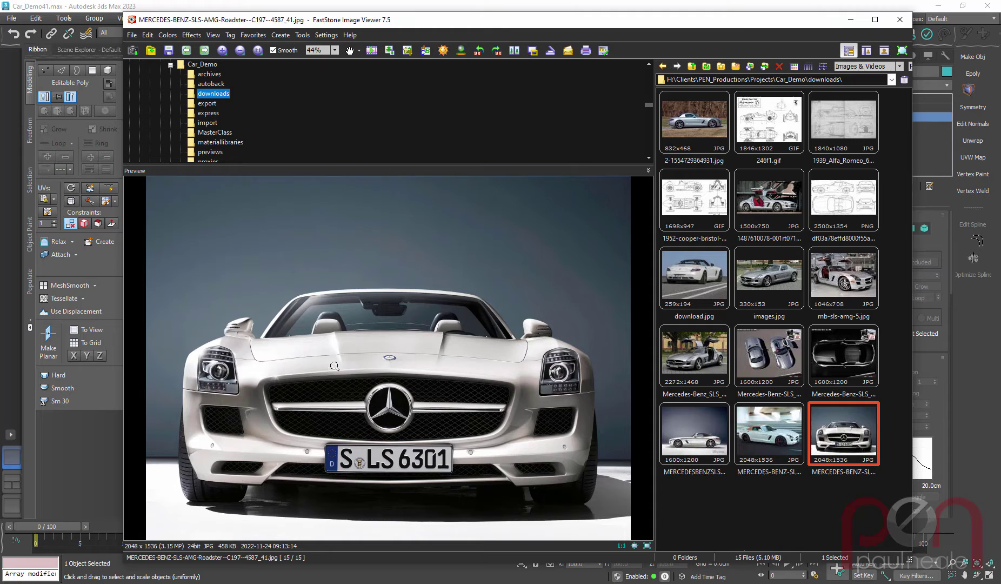
left_click(591, 9)
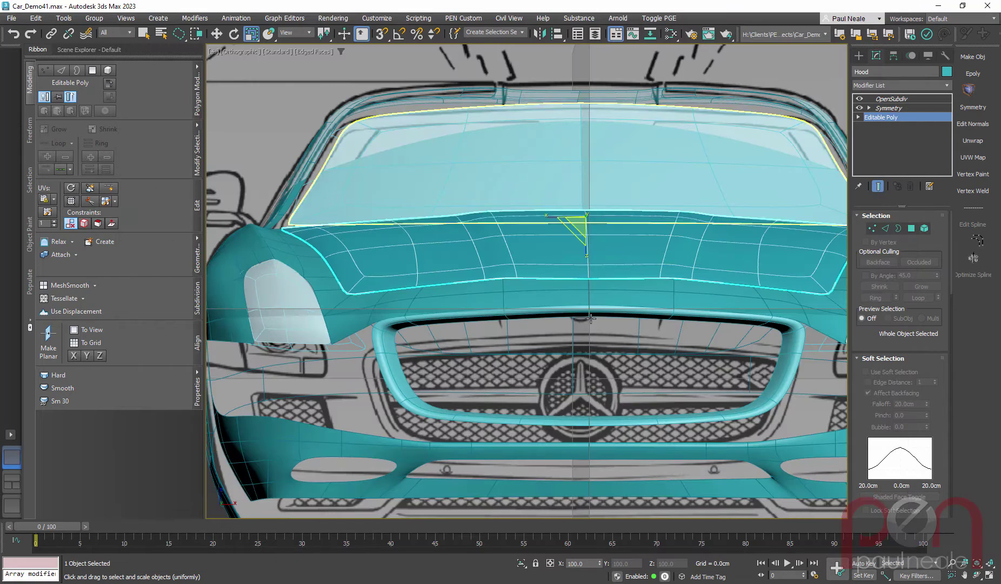
Step: Enter Edge level on the hood and select the two edge loops running lengthwise along its raised ridge
middle_click_drag(560, 338, 540, 285, "alt")
key("2")
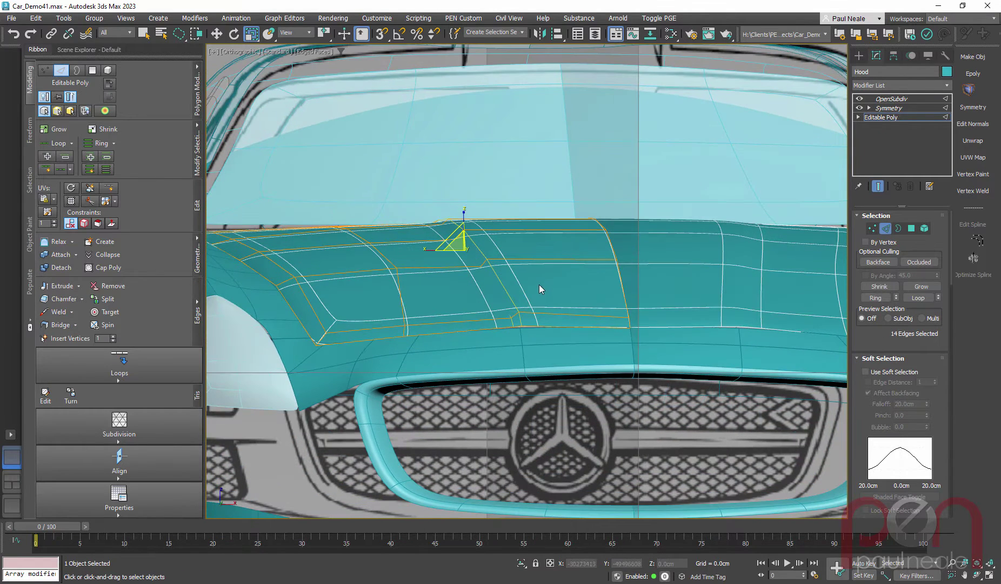
left_click(540, 284)
double_click(511, 297)
double_click(505, 312, "ctrl")
middle_click_drag(521, 304, 495, 319, "alt")
key("grave")
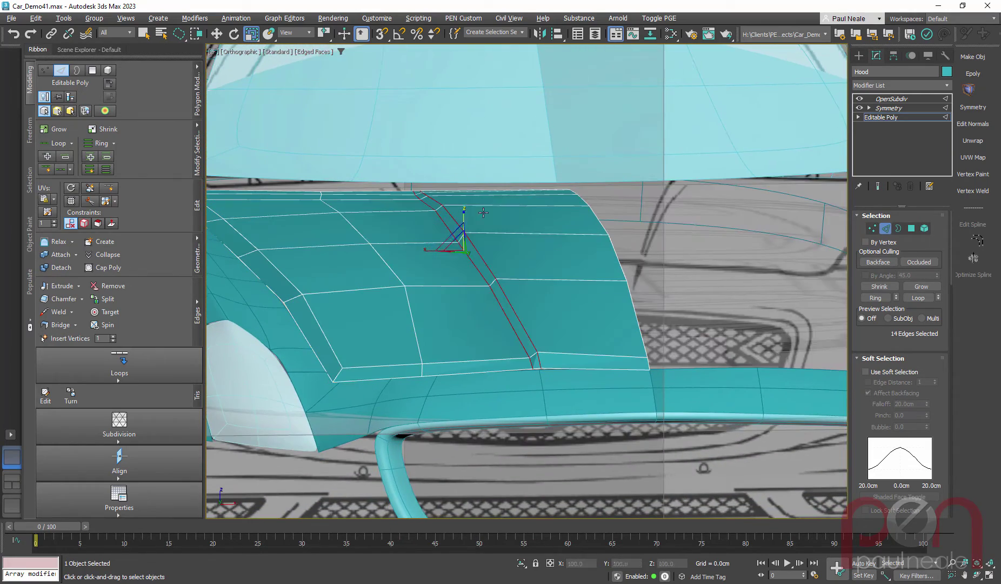
mouse_move(556, 299)
middle_mouse_down()
mouse_move(562, 292)
mouse_move(567, 310)
middle_mouse_up()
key("grave")
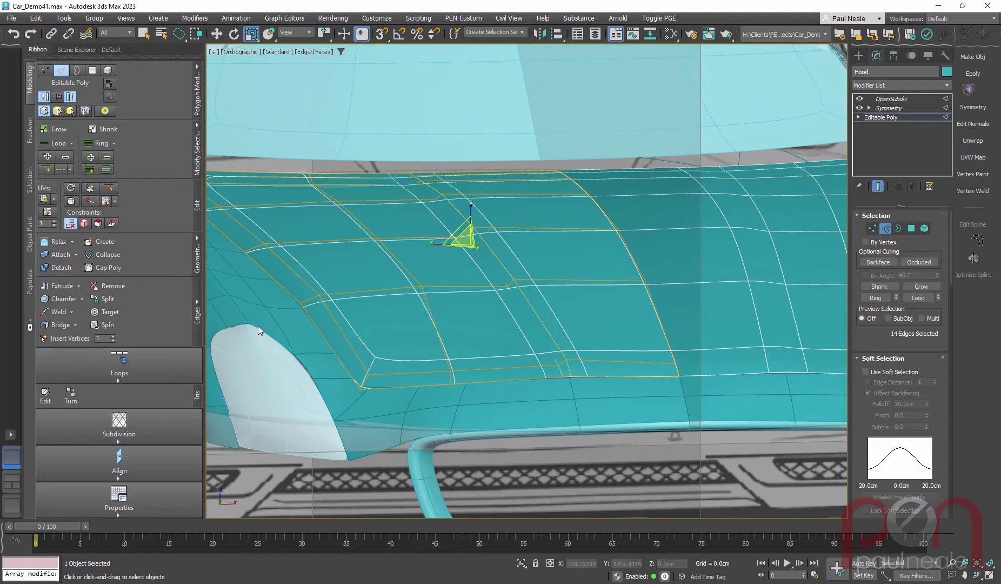
Step: Set the crease of the hood's ridge edges to 0.35, review the sharpened ridge, and leave Edge level
left_click(196, 303)
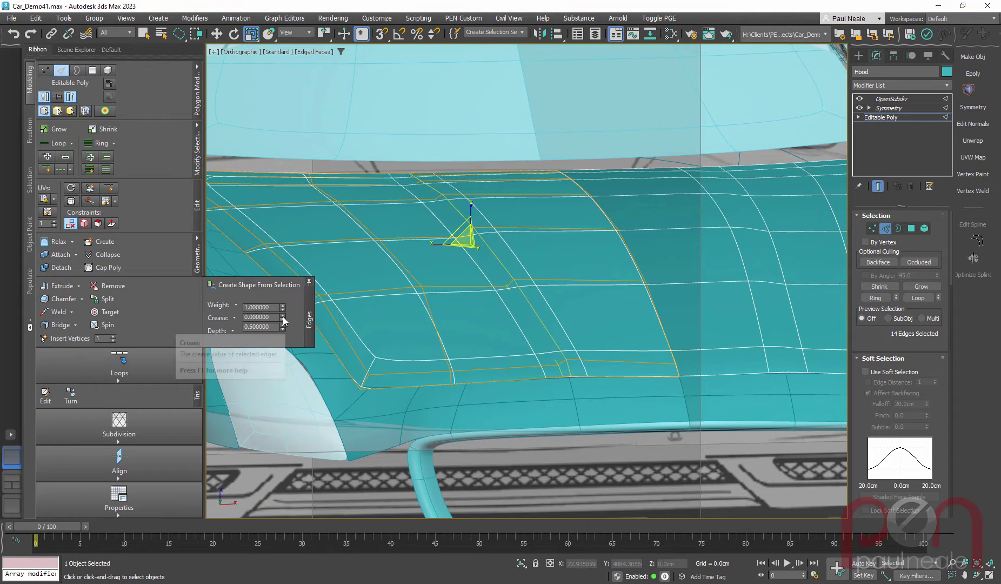
left_click_drag(282, 324, 286, 295)
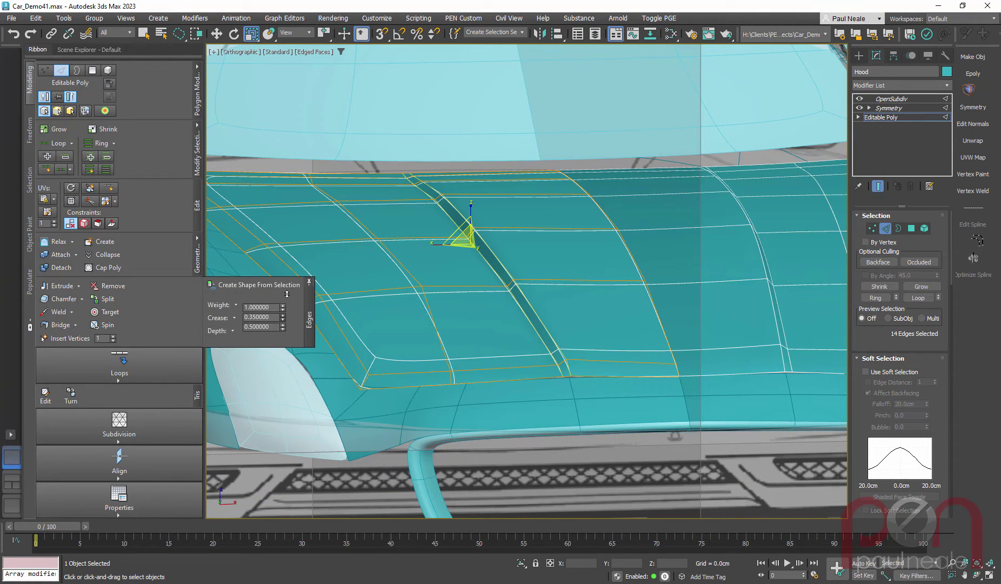
middle_click_drag(485, 276, 565, 298, "alt")
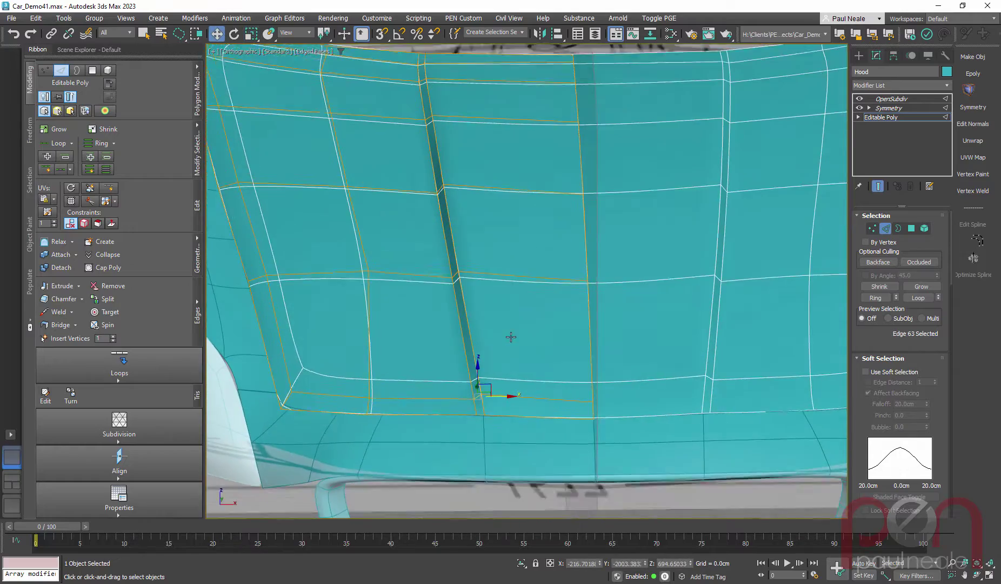
scroll(511, 336, "down", 6)
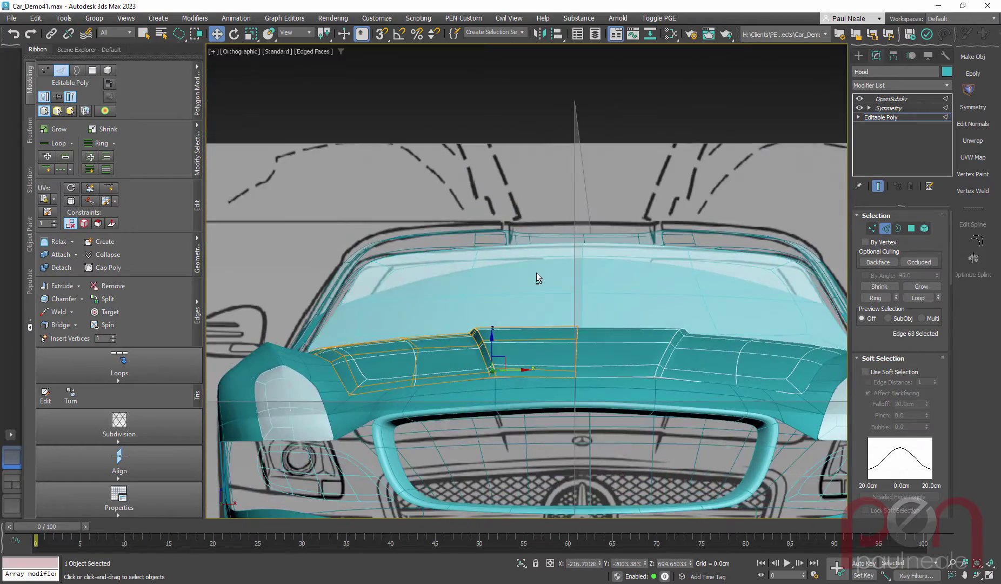
middle_click_drag(541, 276, 540, 291, "alt")
scroll(538, 295, "down", 1)
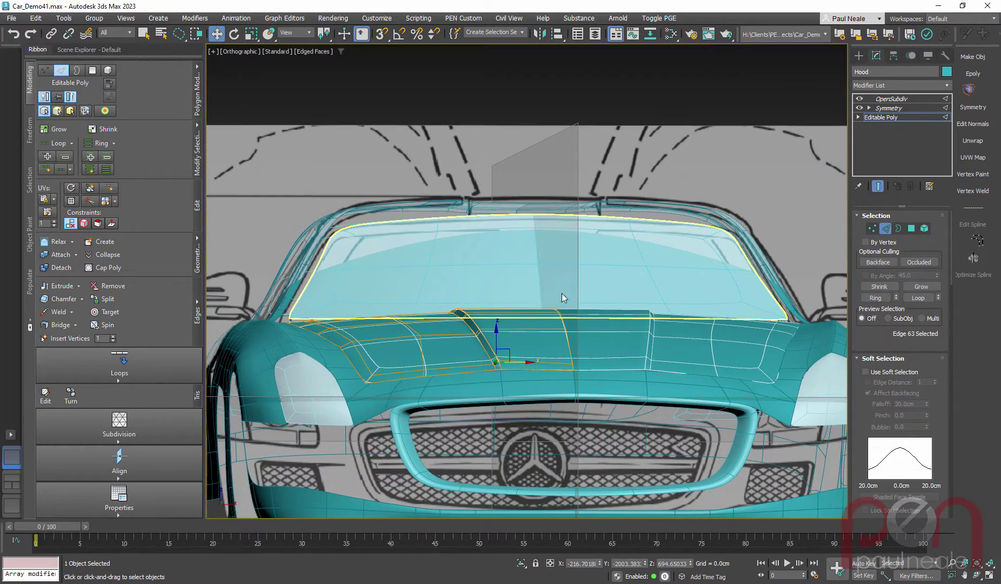
key("2")
middle_click_drag(578, 338, 577, 303)
scroll(605, 281, "down", 2)
scroll(380, 283, "up", 2)
Step: Select the car body and enter Edge level on its Editable Poly
left_click(381, 273)
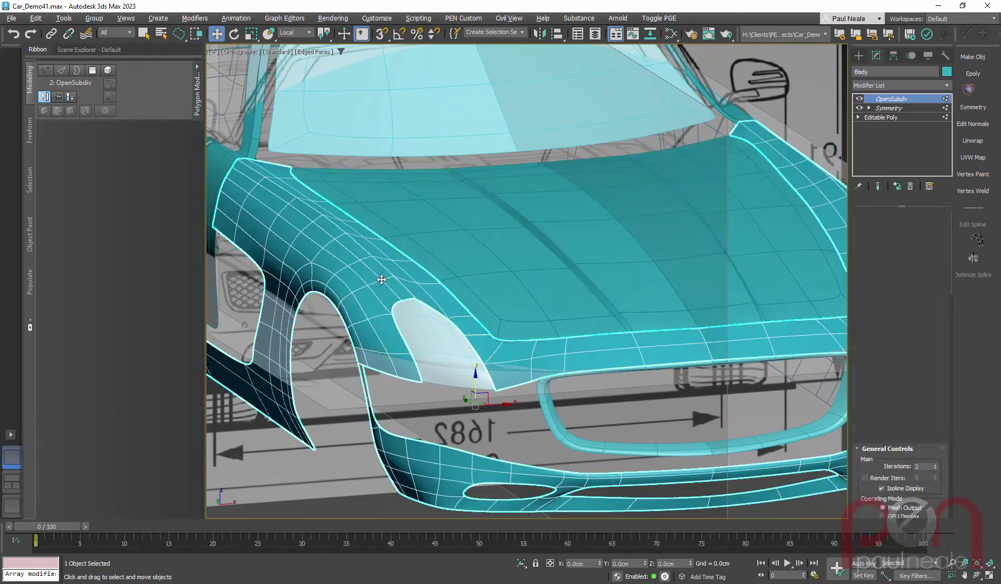
middle_click_drag(301, 204, 563, 307, "alt")
scroll(539, 295, "up", 4)
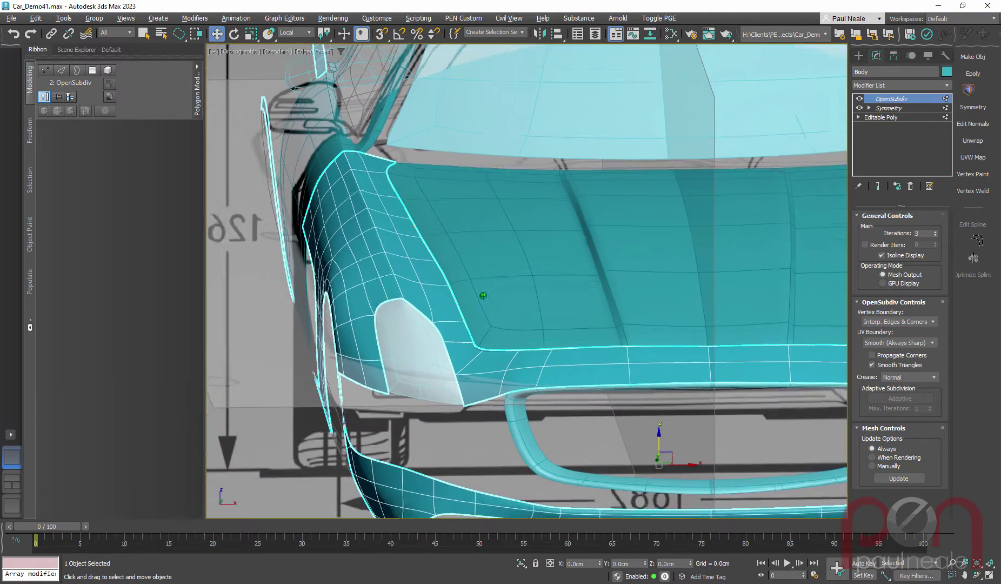
key("Down")
key("Down")
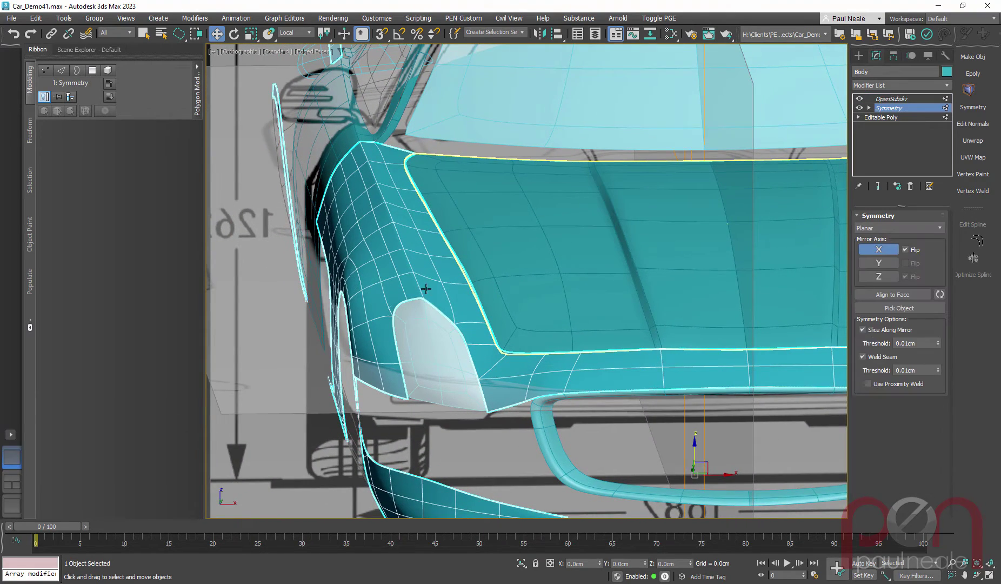
key("1")
scroll(421, 281, "up", 2)
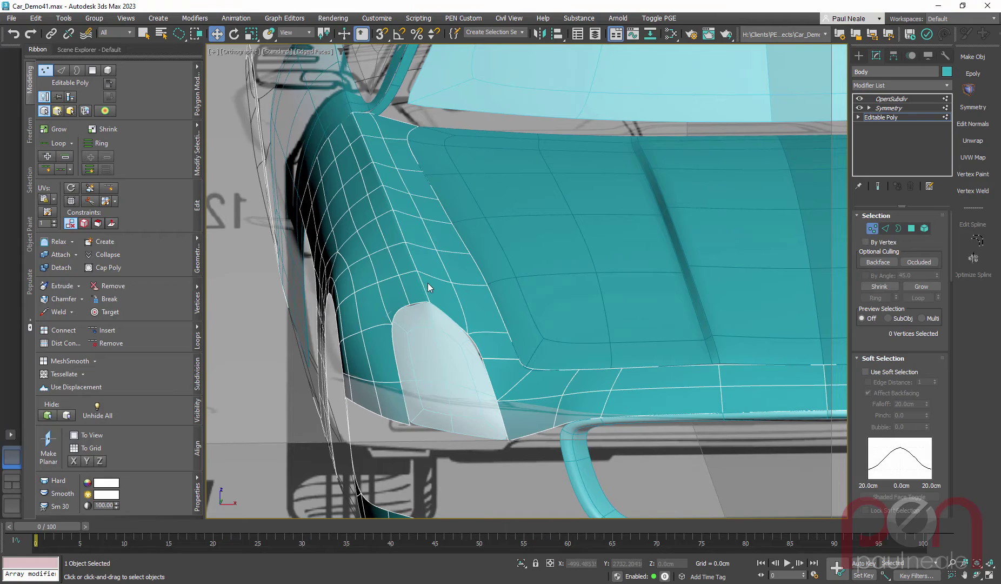
key("2")
Step: Select the edge loop along the fender ridge behind the headlight and set its crease to 0.21
double_click(424, 287)
middle_click_drag(436, 290, 437, 252, "alt")
scroll(429, 272, "up", 2)
mouse_move(199, 318)
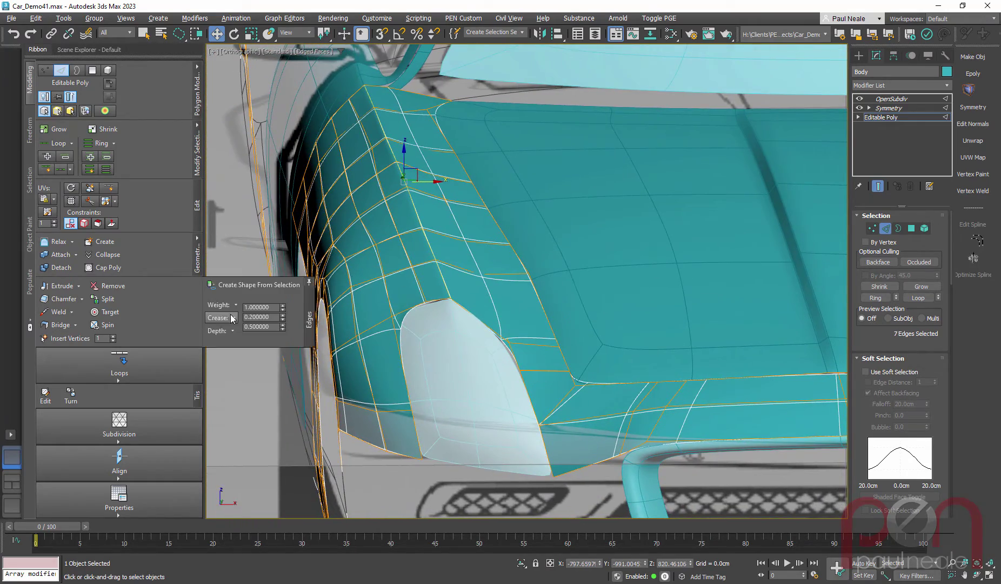
right_click(282, 318)
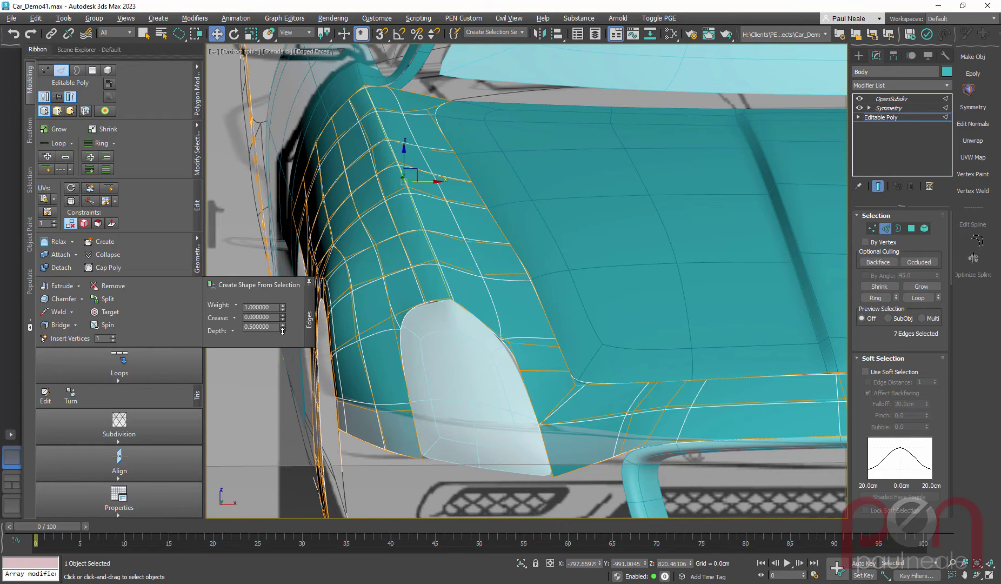
mouse_move(283, 313)
left_mouse_down()
mouse_move(283, 339)
mouse_move(285, 312)
left_mouse_up()
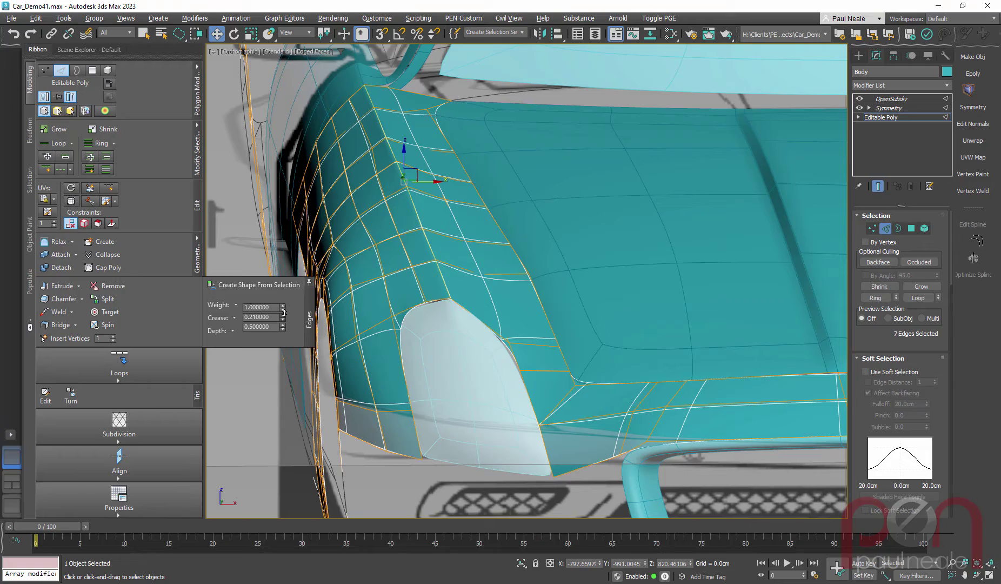
middle_click_drag(491, 265, 472, 281, "alt")
scroll(495, 259, "down", 8)
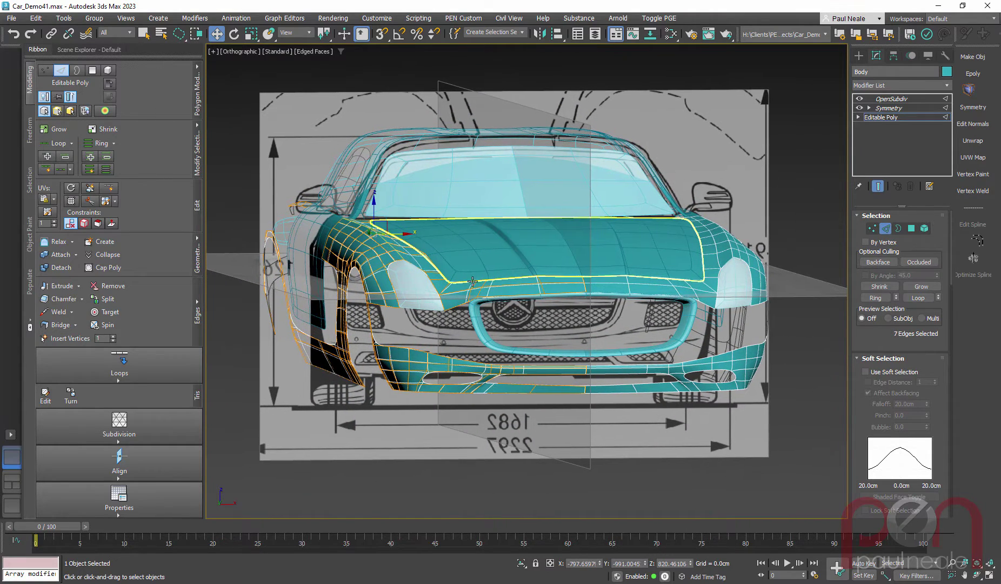
Step: Leave the body's Edge level and frame the grille and Mercedes star in the Front view
key("f")
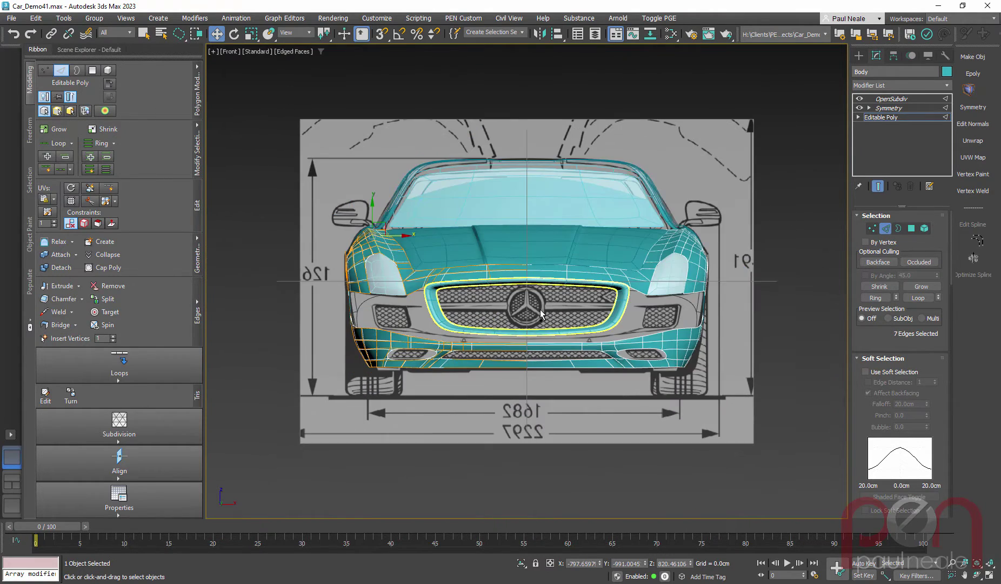
scroll(541, 313, "up", 5)
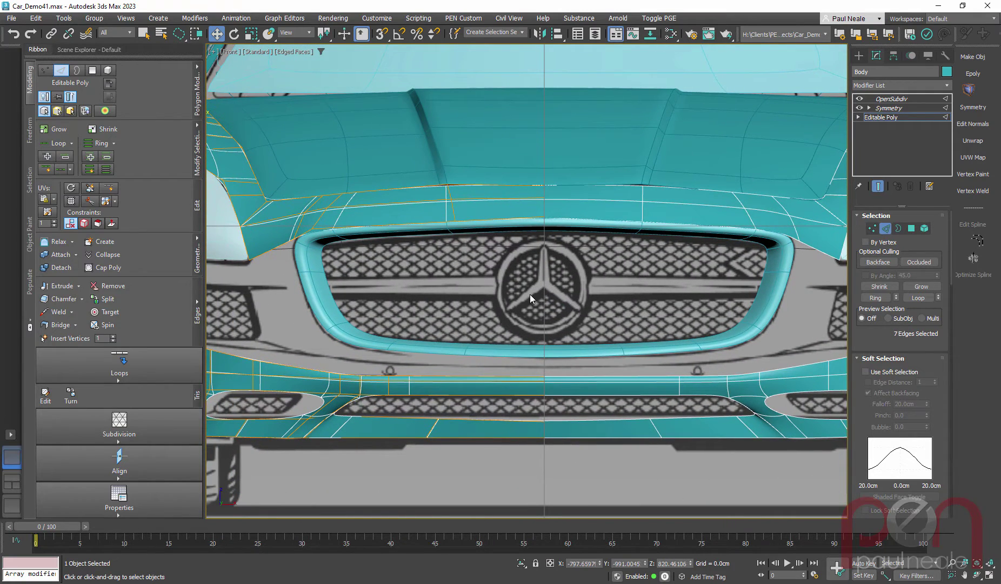
key("2")
scroll(519, 279, "up", 2)
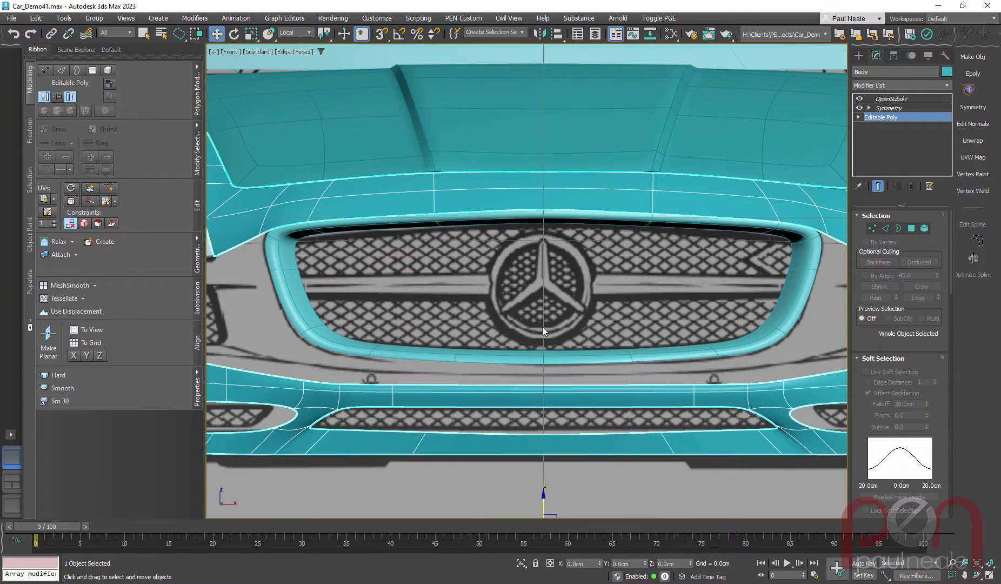
scroll(530, 330, "up", 1)
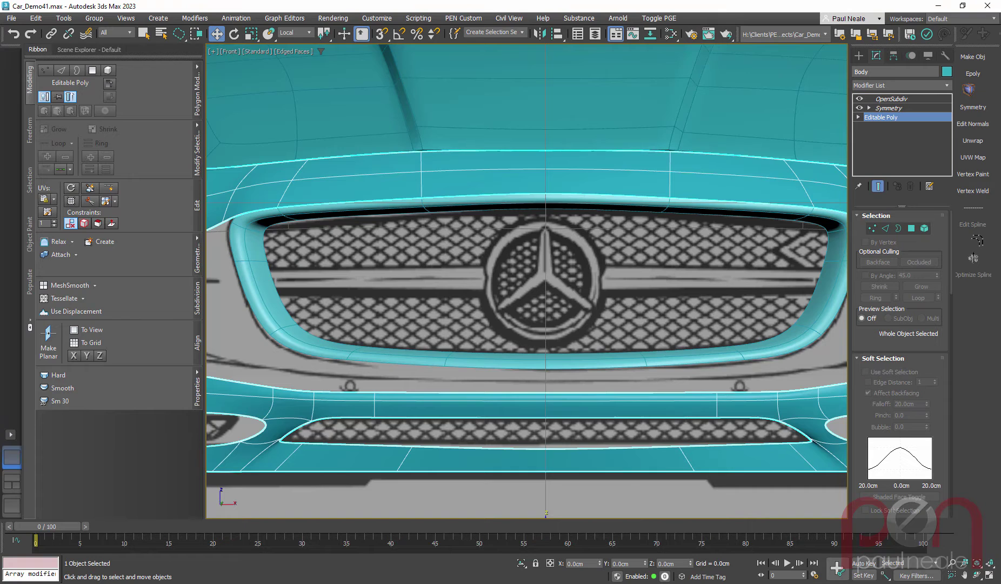
Step: Draw a circle spline from the centre of the Mercedes star out to the badge's outer ring in the Front view
middle_click_drag(564, 276, 536, 313)
scroll(519, 321, "up", 1)
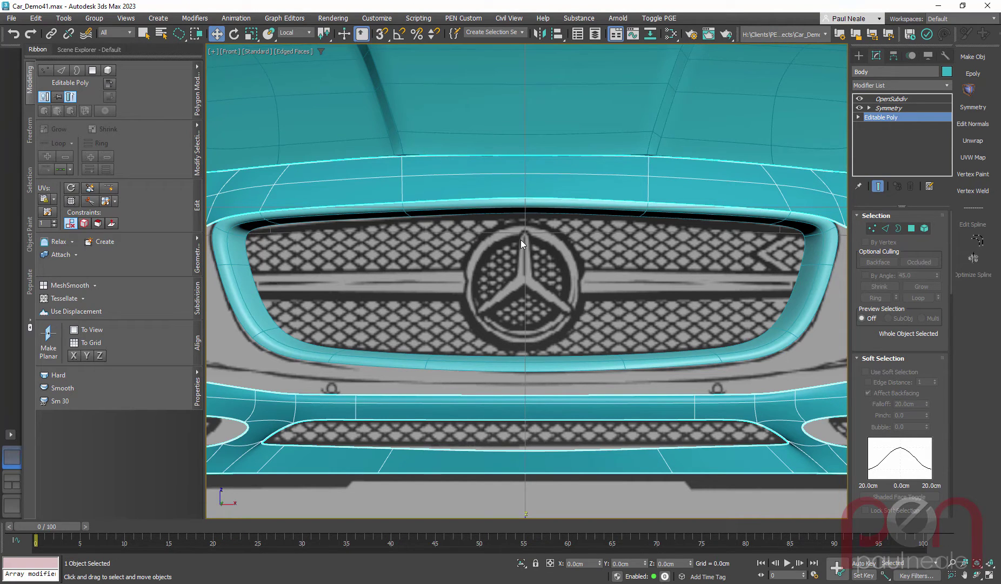
right_click(564, 320)
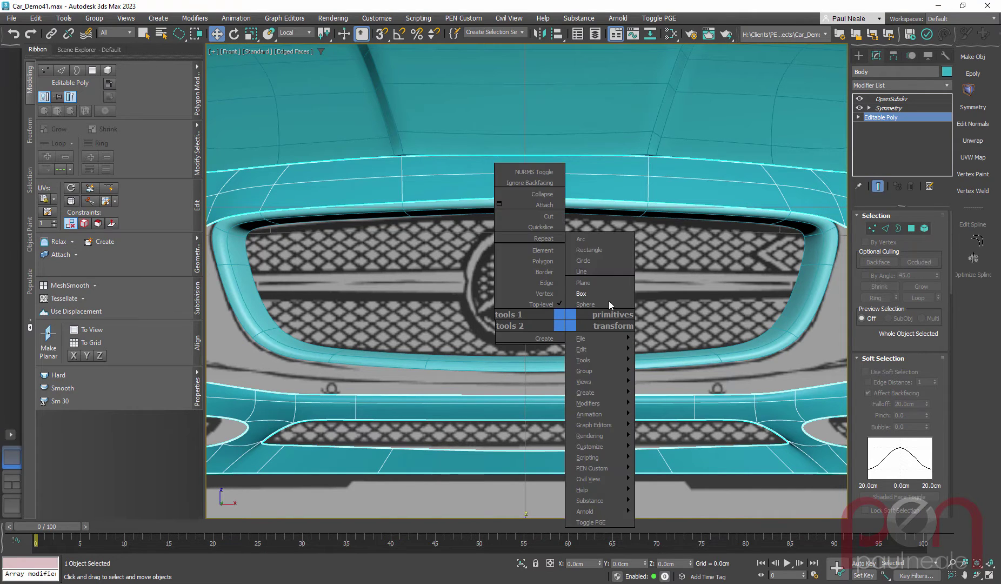
left_click(588, 260)
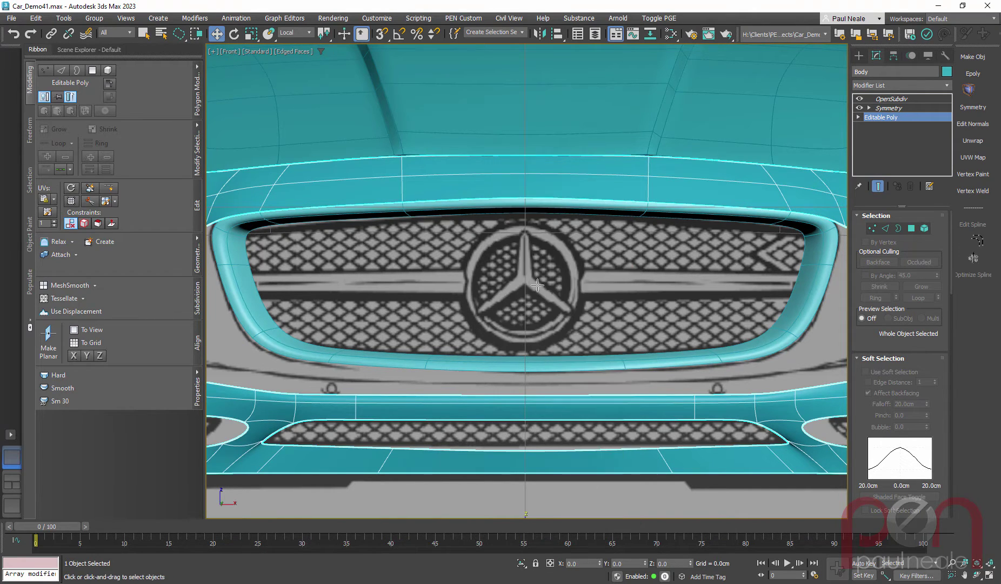
scroll(529, 281, "up", 3)
scroll(529, 282, "up", 2)
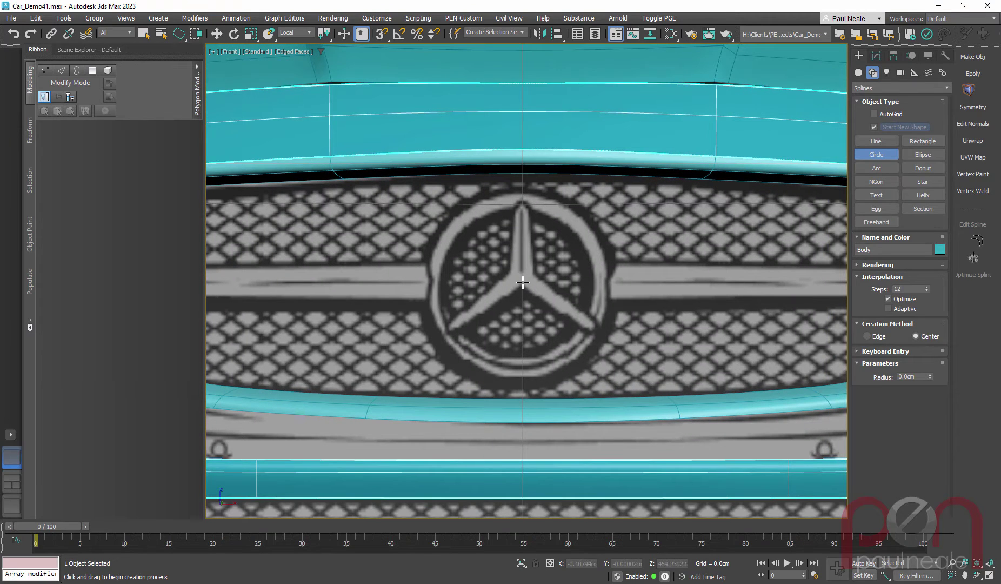
left_click_drag(523, 281, 547, 371)
key("w")
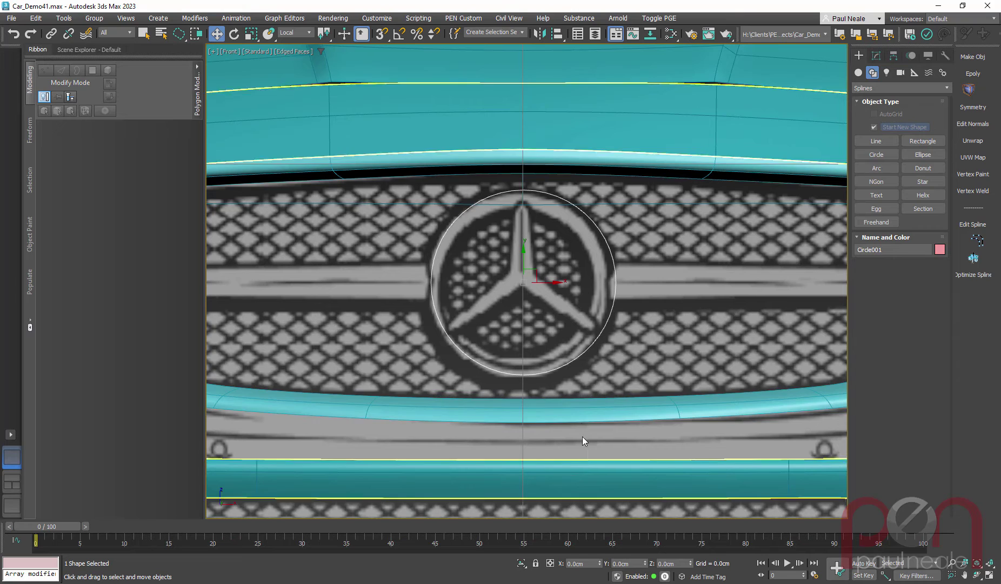
Step: Switch the reference coordinate system to View, zero the circle's X position and move it down slightly to match the badge
middle_click_drag(582, 437, 584, 434)
right_click(609, 370)
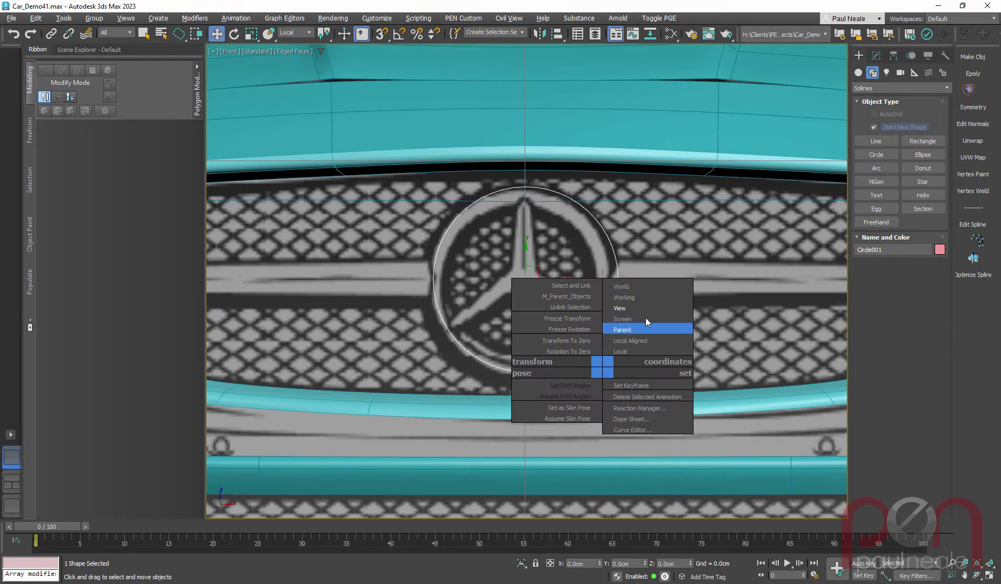
left_click(644, 318)
right_click(600, 563)
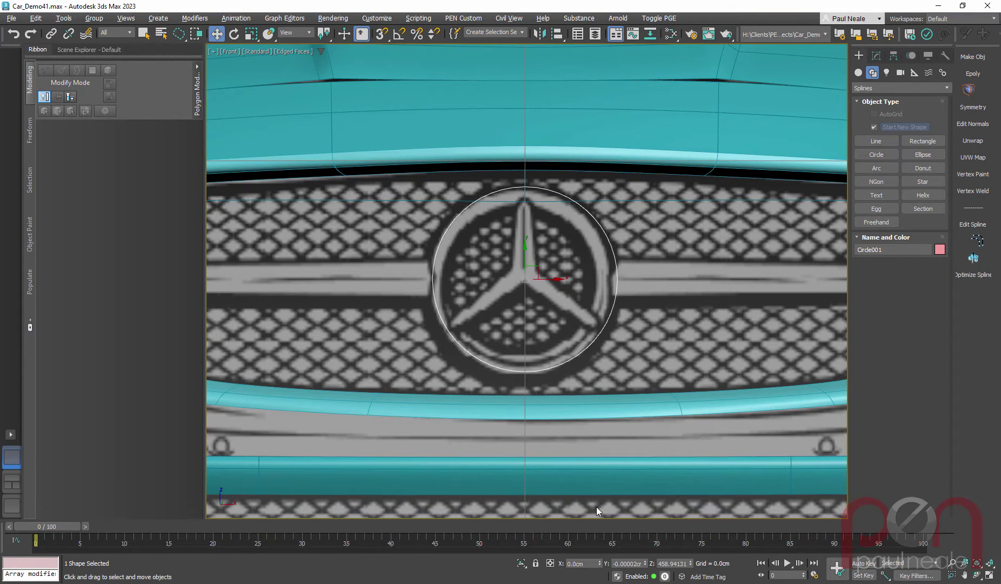
left_click_drag(526, 254, 526, 255)
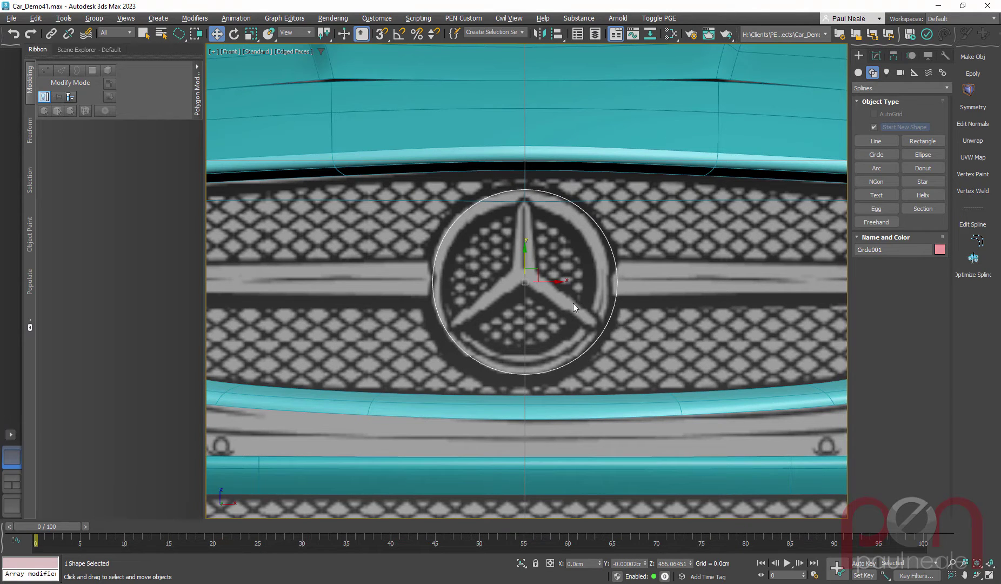
Step: Move the circle forward to the front of the grille in the Left view, aligning it with the badge in the blueprint
key("l")
key("z")
scroll(596, 307, "down", 8)
middle_click_drag(596, 307, 385, 299)
left_click_drag(354, 297, 804, 304)
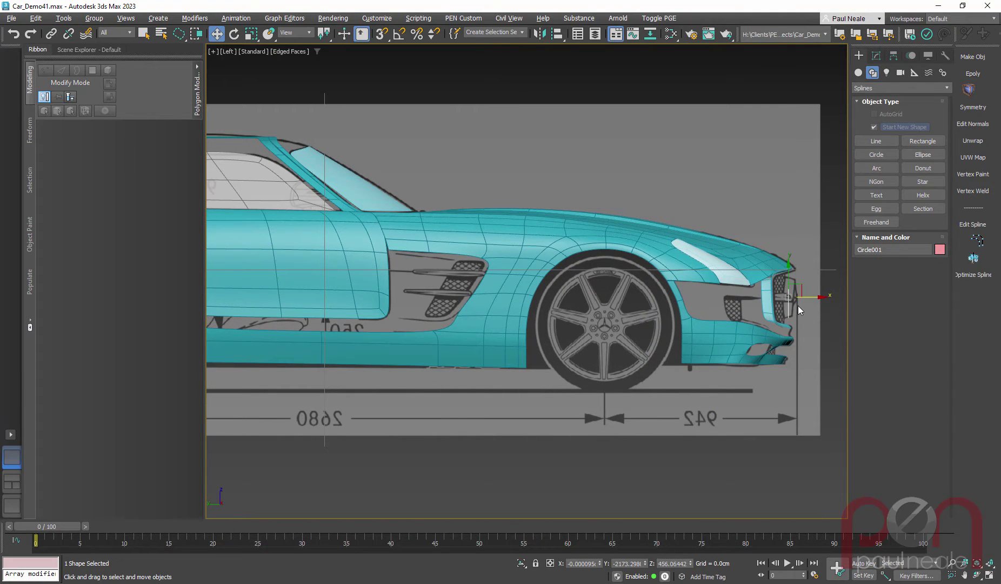
key("z")
scroll(574, 320, "down", 2)
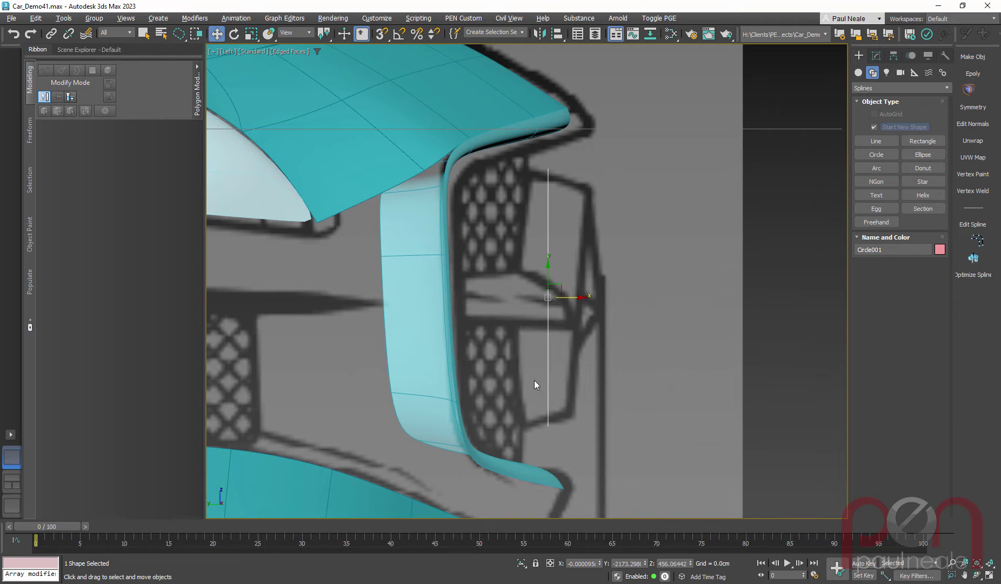
left_click_drag(571, 297, 573, 297)
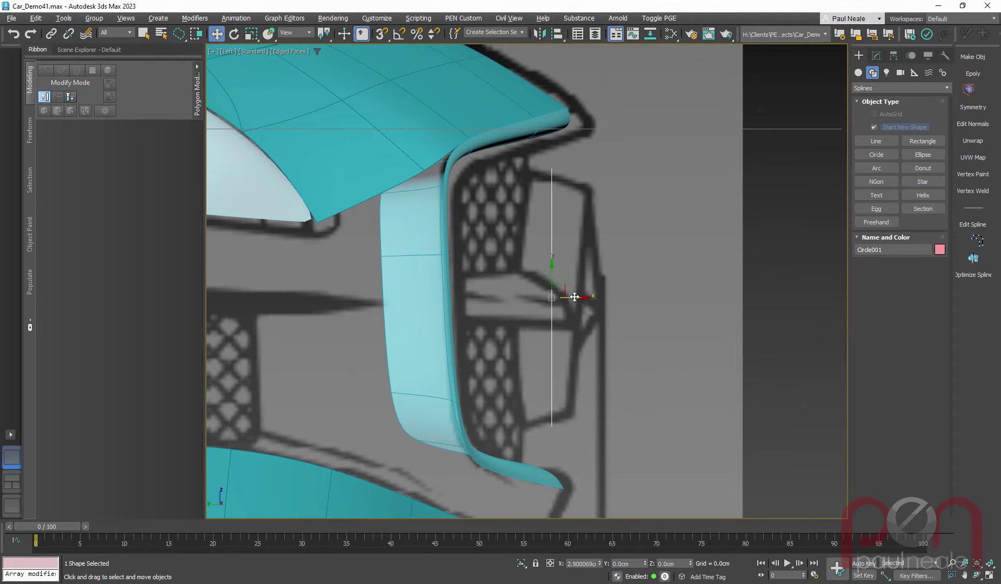
mouse_move(639, 313)
middle_mouse_down()
mouse_move(603, 312)
mouse_move(638, 306)
middle_mouse_up()
Step: Add a Sweep modifier to the circle
type("x")
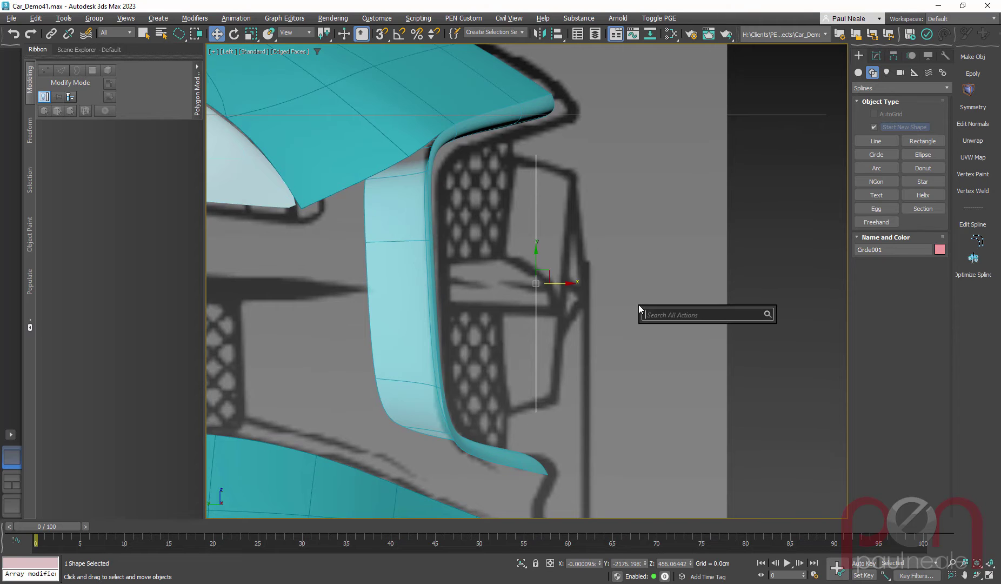
type("swee")
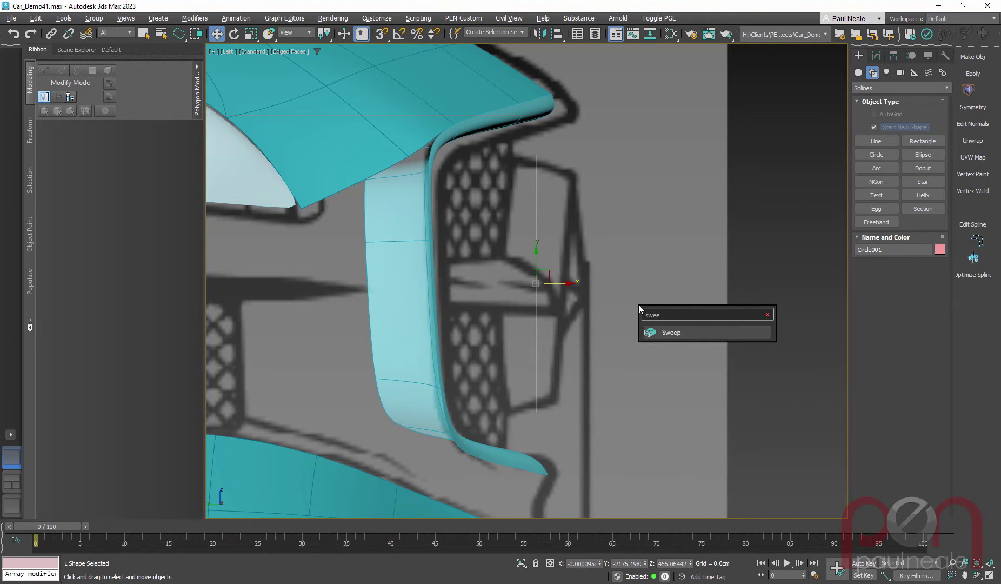
key("Return")
middle_click_drag(824, 278, 610, 299, "alt")
Step: Try the Angle built-in section on the sweep and switch it back to Bar
left_click(913, 256)
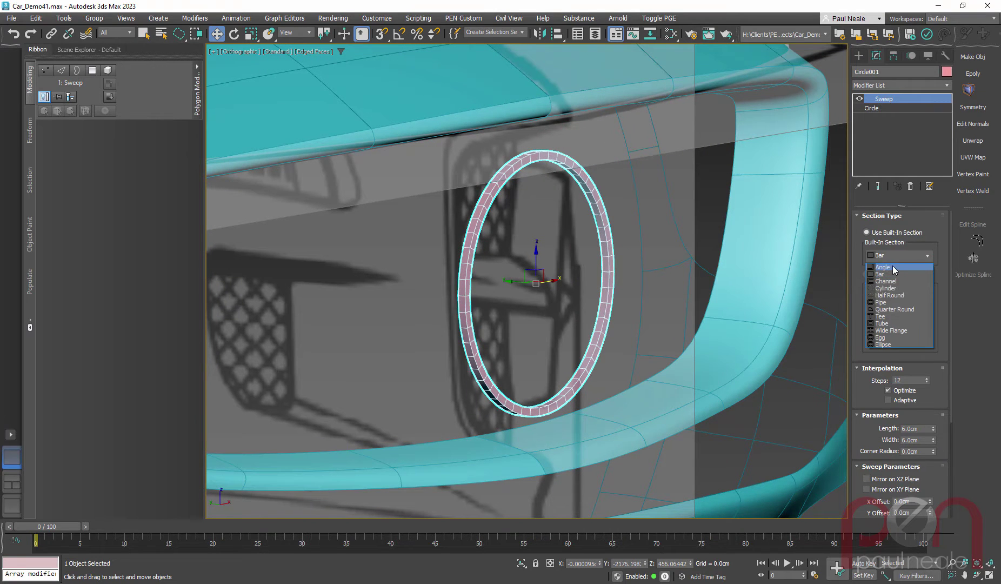
left_click(892, 266)
middle_click_drag(697, 286, 673, 288, "alt")
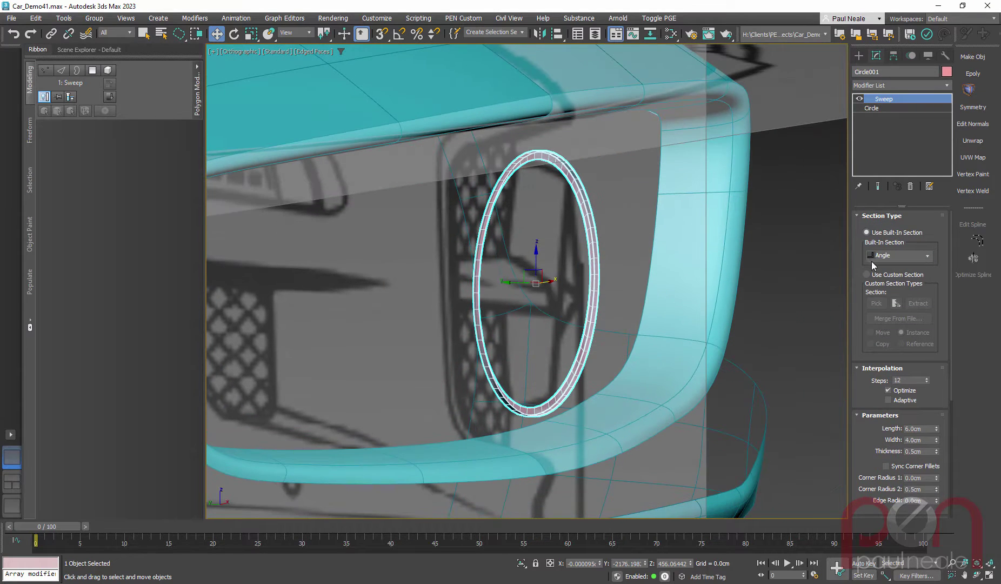
left_click(912, 256)
left_click(890, 273)
middle_click_drag(774, 302, 782, 298, "alt")
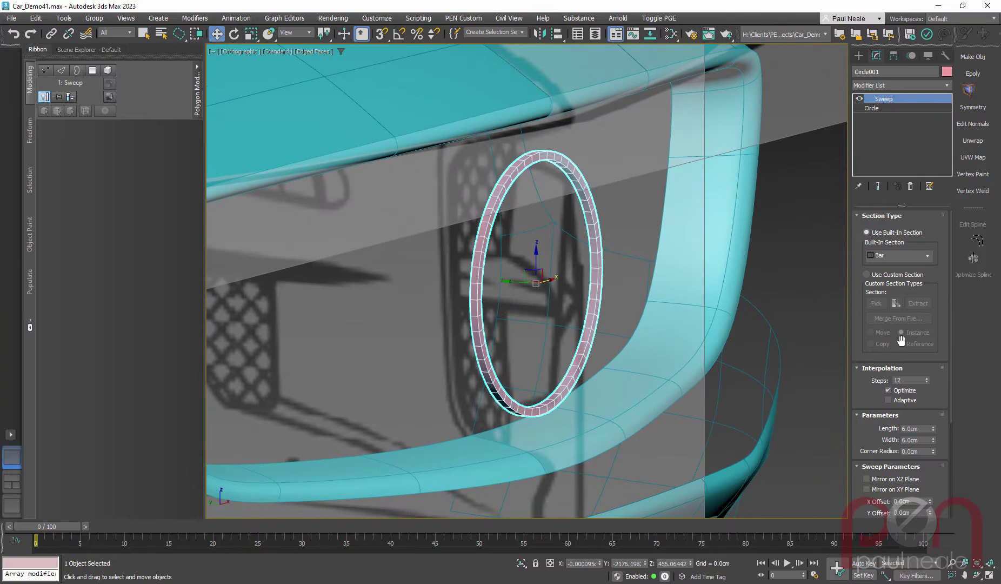
Step: Set the sweep's bar section to a length of 9.42 cm and a width of 26.76 cm
scroll(929, 413, "down", 1)
mouse_move(933, 410)
left_mouse_down()
mouse_move(935, 380)
mouse_move(936, 411)
mouse_move(937, 397)
left_mouse_up()
middle_click_drag(665, 344, 683, 347, "alt")
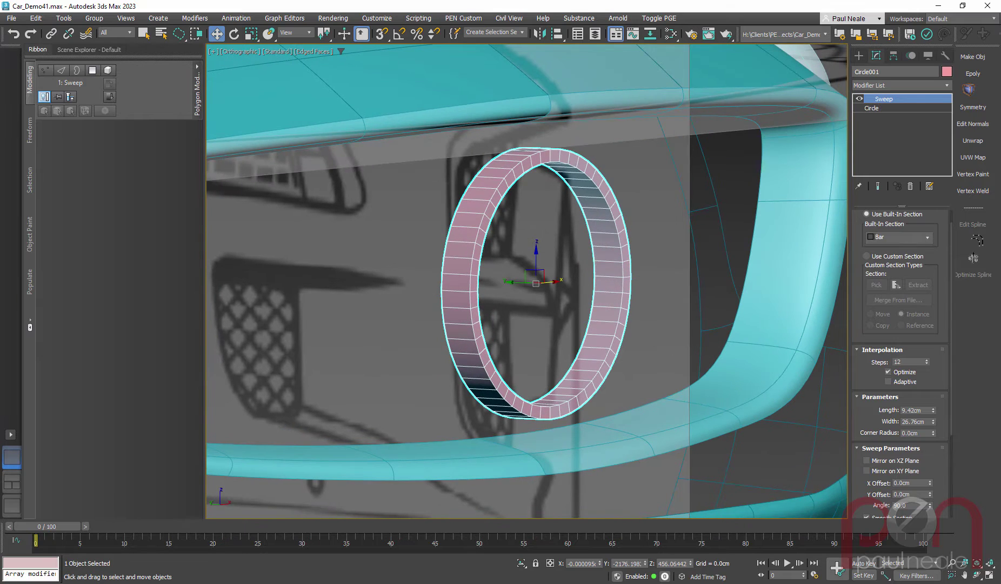
Step: Switch to FastStone Image Viewer to examine the badge in the front reference photo, and return to 3ds Max to compare the ring
left_click(1000, 281)
left_click(941, 331)
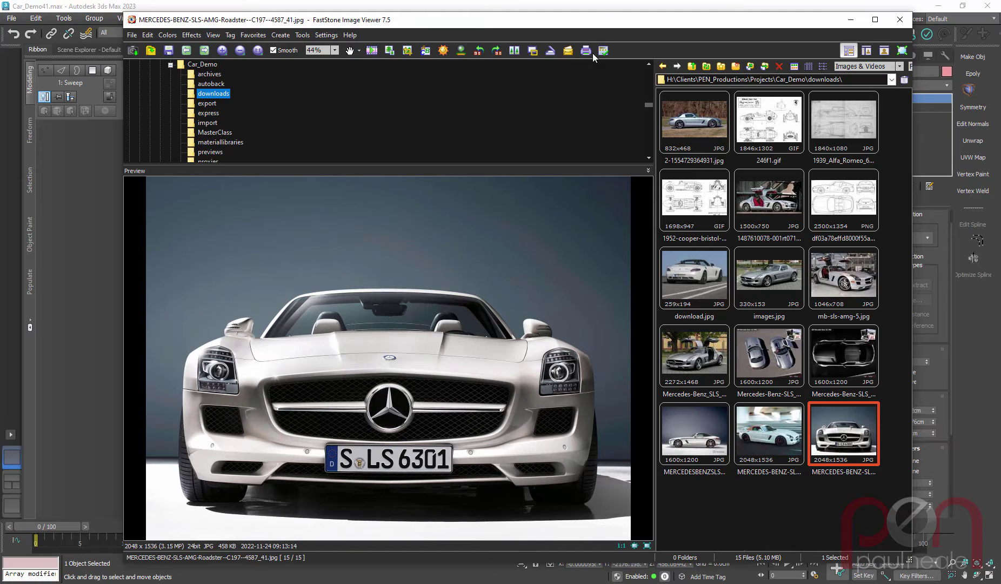
left_click(600, 10)
mouse_move(572, 316)
middle_mouse_down("alt")
mouse_move(505, 345)
mouse_move(567, 336)
middle_mouse_up("alt")
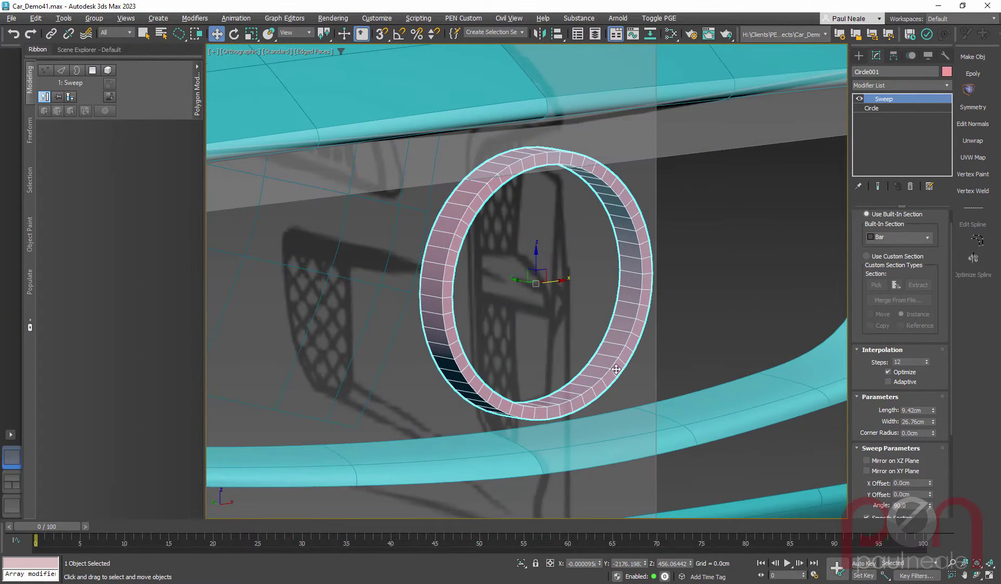
mouse_move(543, 293)
middle_mouse_down("alt")
mouse_move(552, 291)
mouse_move(555, 304)
middle_mouse_up("alt")
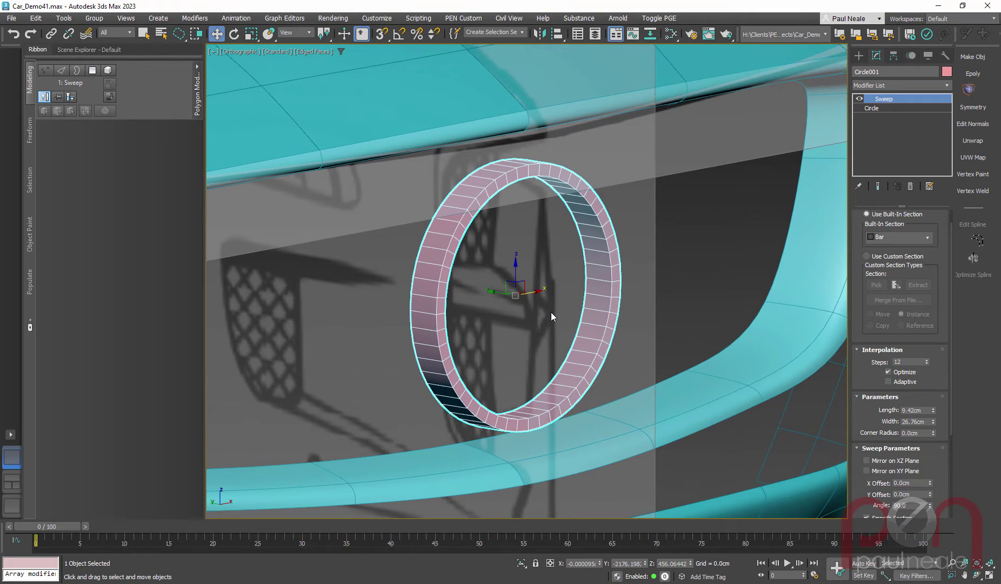
Step: Draw a rectangle spline about 18.5 cm long and 37.8 cm wide in front of the ring in the Left view
key("l")
key("z")
scroll(653, 319, "up", 1)
middle_click_drag(653, 319, 579, 313)
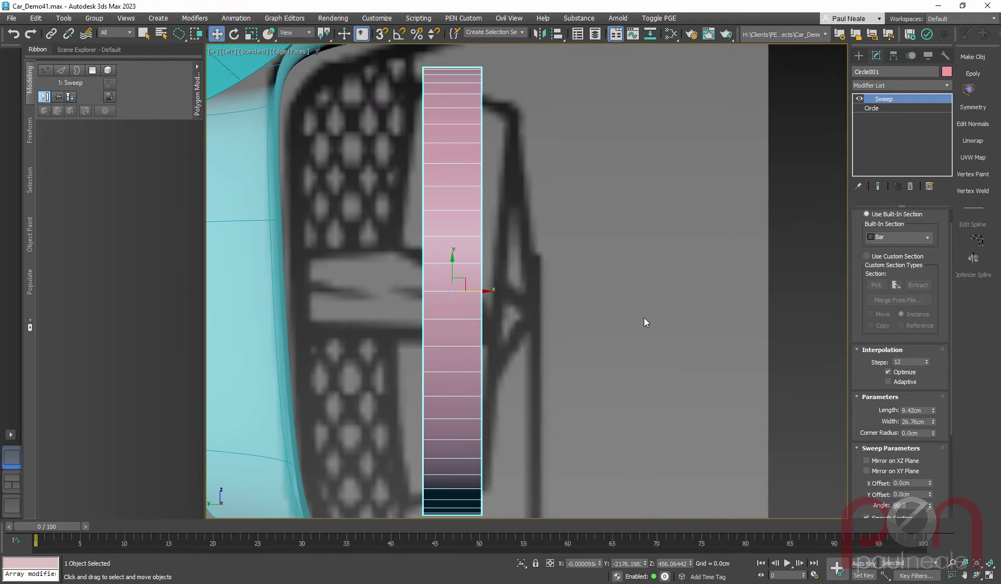
right_click(662, 316)
left_click(660, 247)
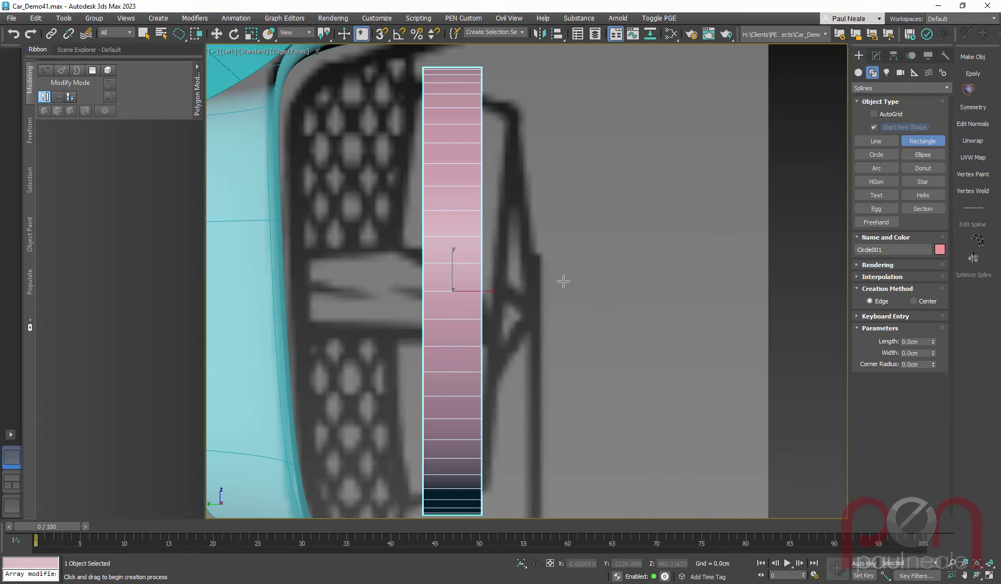
left_click_drag(564, 278, 646, 318)
middle_click_drag(645, 318, 499, 242, "alt")
right_click(598, 309)
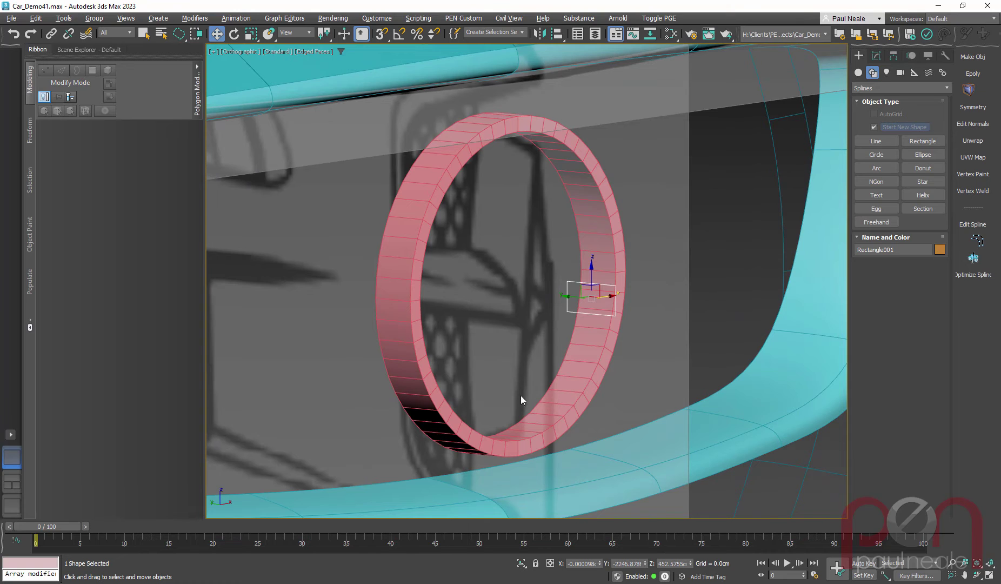
Step: Select the badge ring and set its Sweep to use the rectangle as an instanced custom section
left_click(398, 277)
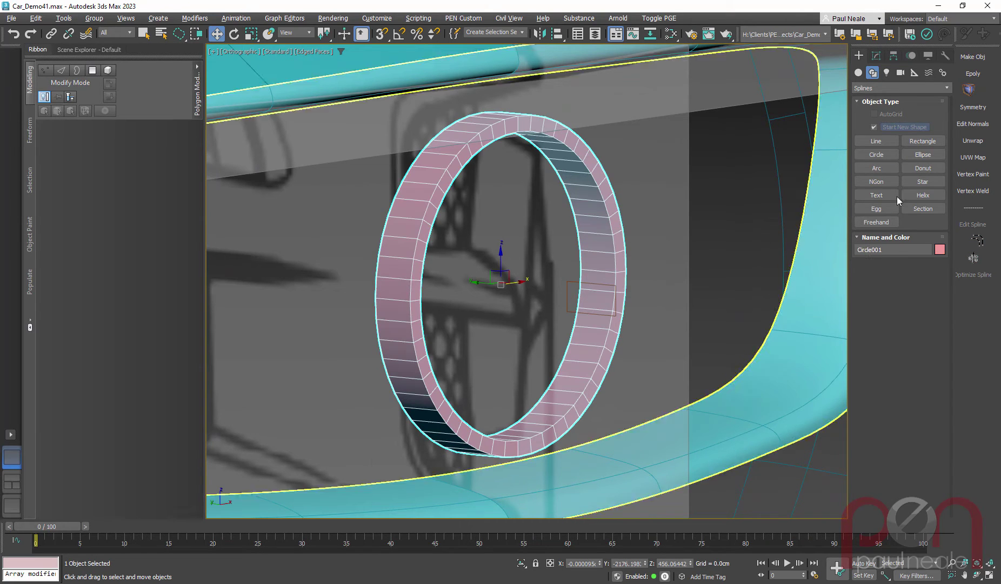
left_click(876, 56)
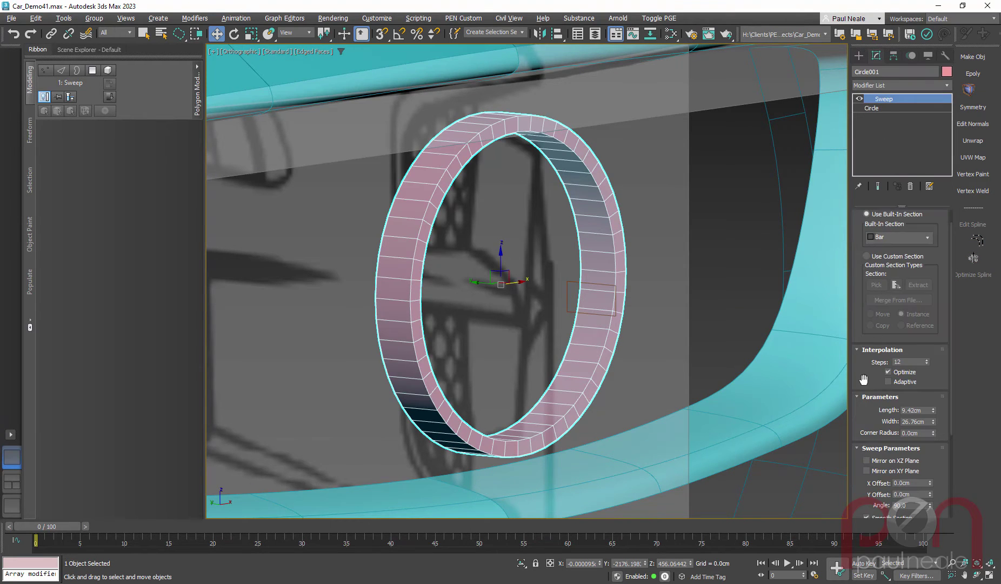
left_click(867, 256)
left_click(881, 289)
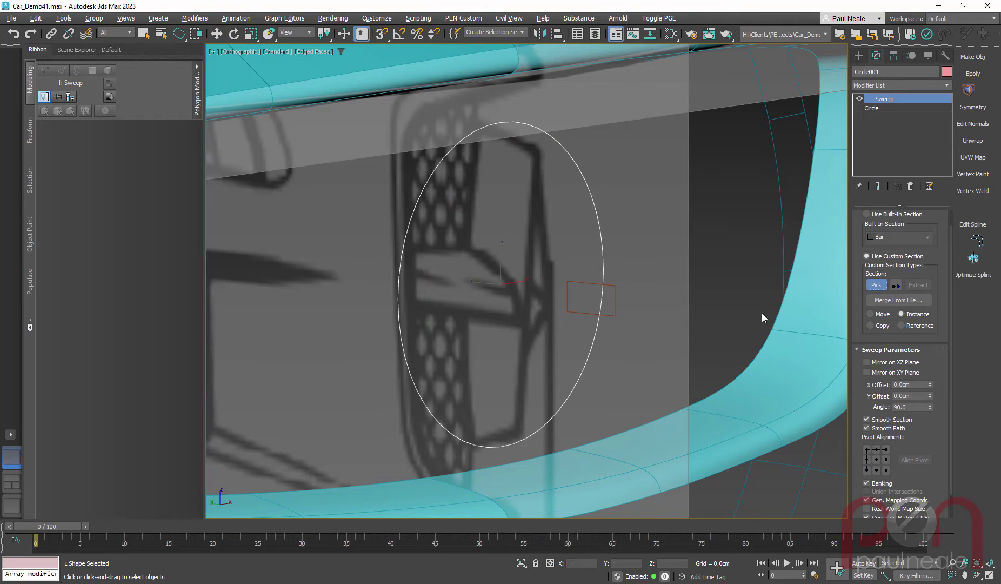
left_click(615, 313)
middle_click_drag(636, 325, 649, 327, "alt")
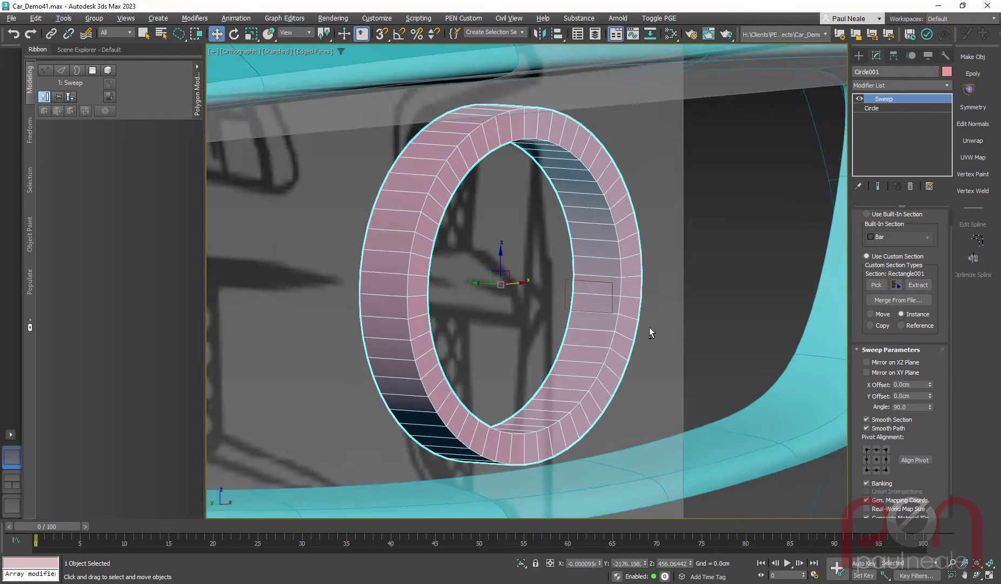
Step: Try a sweep angle of 0, compare the ring with the rectangle profile, and restore the angle to 90
left_click_drag(927, 421, 927, 413)
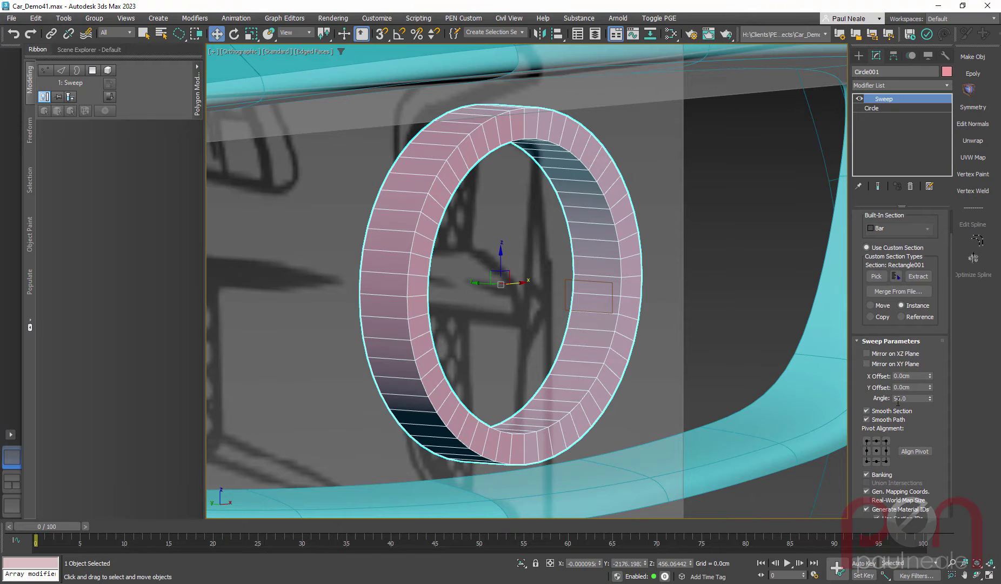
right_click(930, 398)
middle_click_drag(670, 380, 609, 316, "alt")
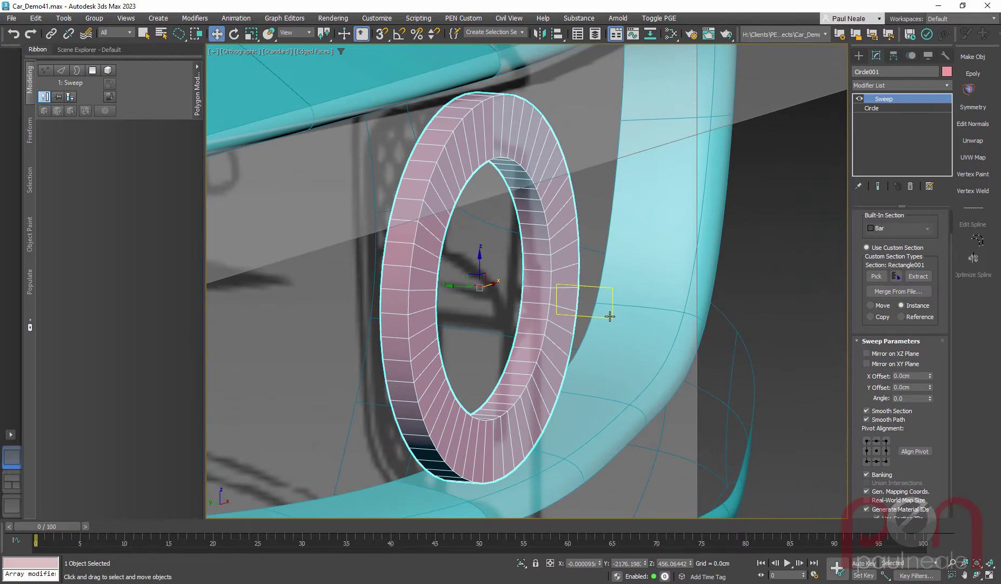
left_click(609, 316)
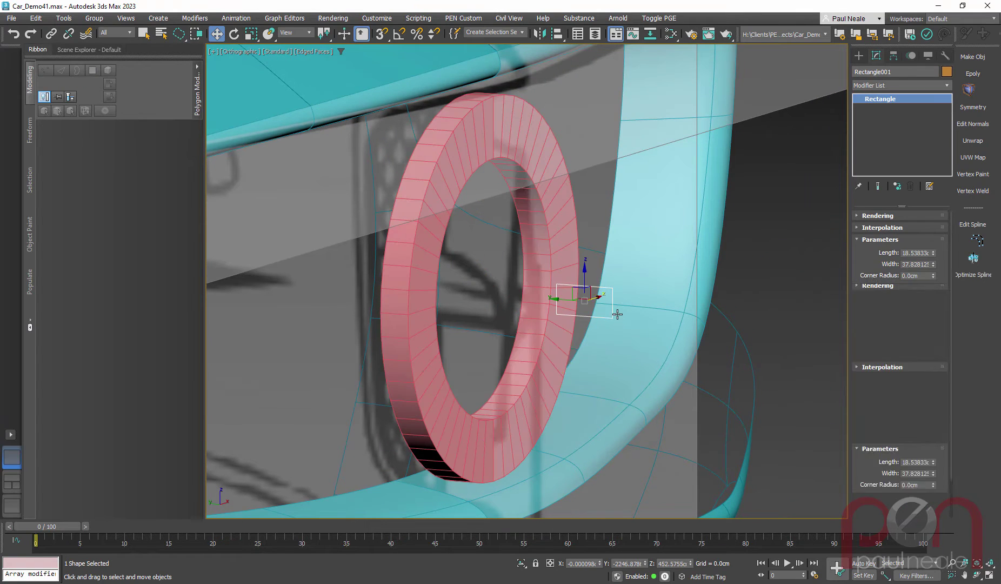
left_click(563, 261)
double_click(911, 425)
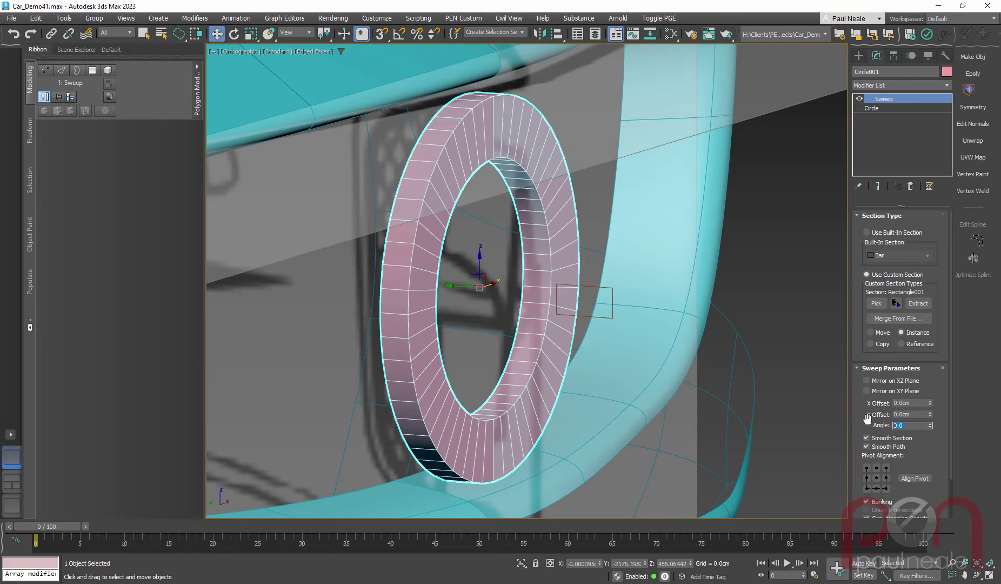
type("90")
key("Return")
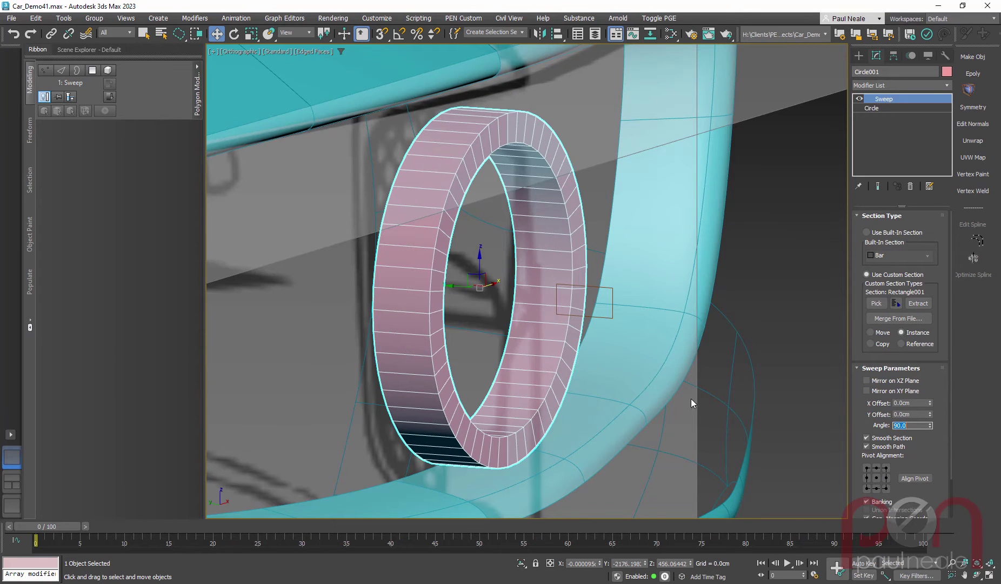
Step: Convert the rectangle profile to an editable spline and select its upper front vertex
middle_click_drag(618, 302, 563, 302, "alt")
middle_click_drag(562, 302, 597, 311, "alt")
left_click(582, 303)
scroll(581, 308, "up", 3)
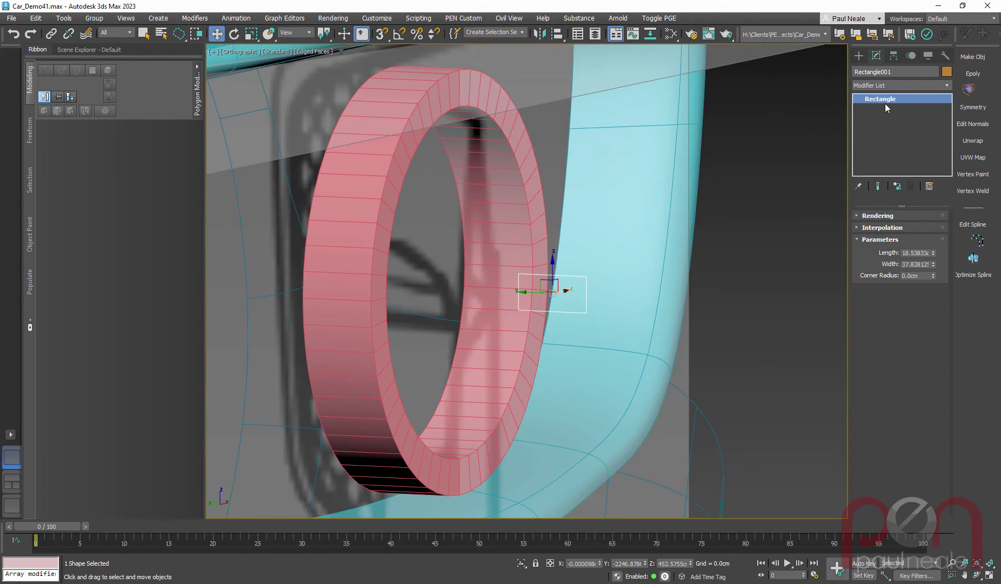
left_click(528, 234)
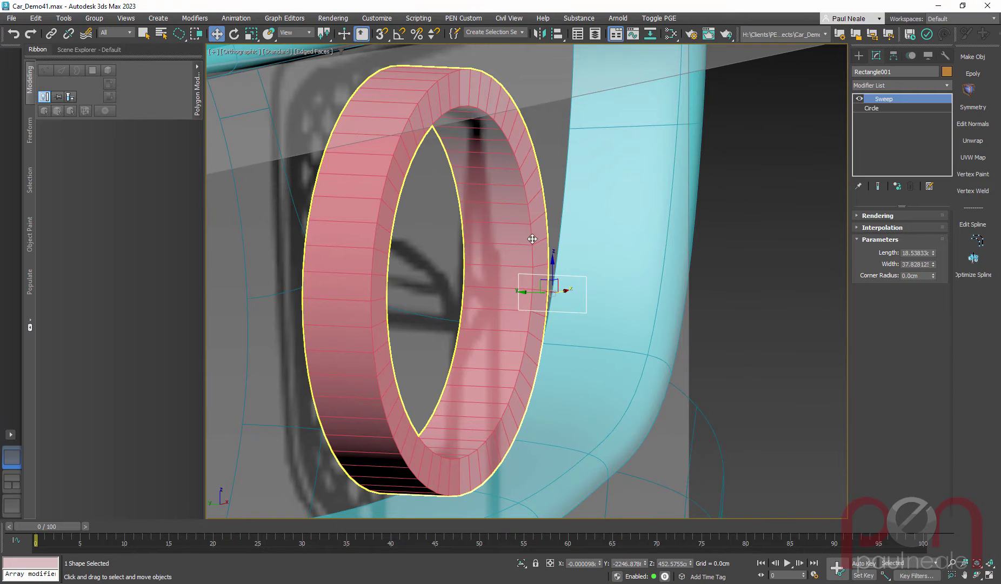
left_click(586, 279)
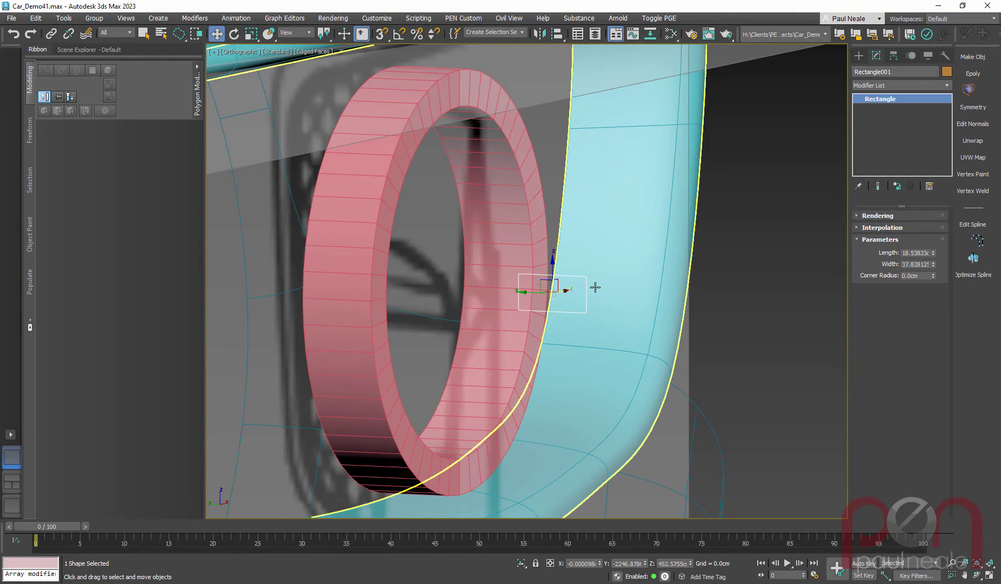
right_click(569, 278)
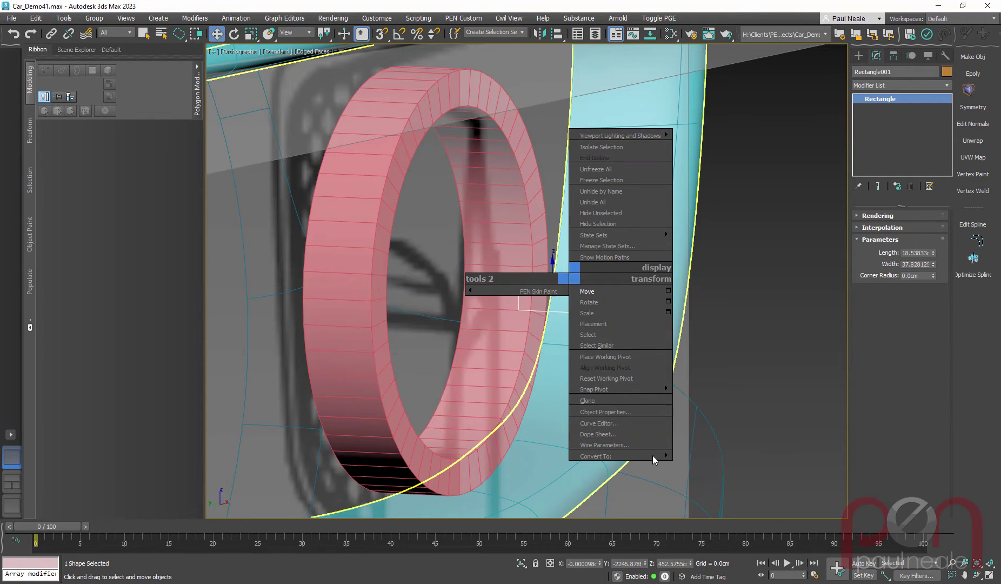
mouse_move(649, 456)
left_click(706, 457)
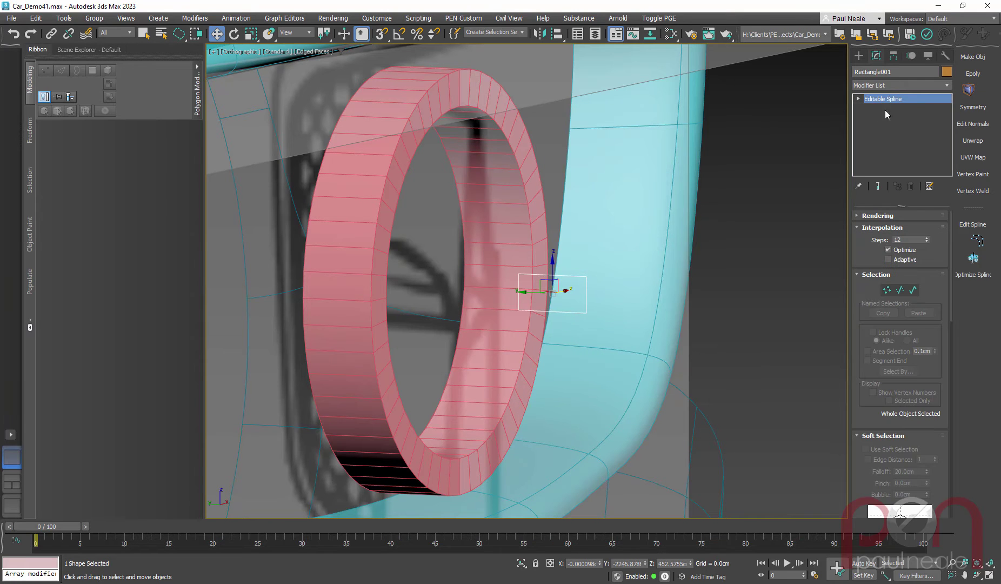
key("1")
left_click(587, 276)
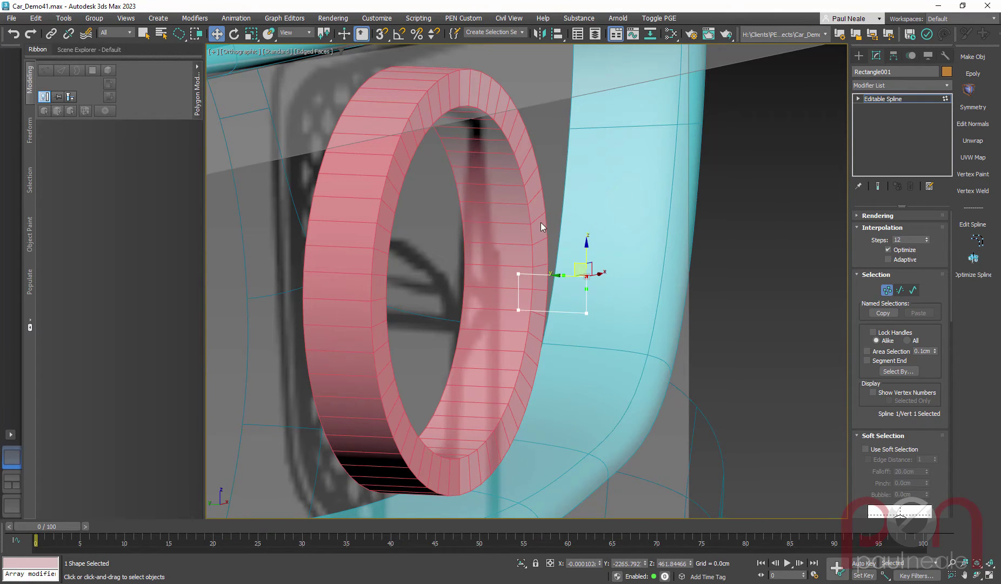
Step: Select the badge ring and pick the converted rectangle again as its instanced custom sweep section
left_click(528, 216)
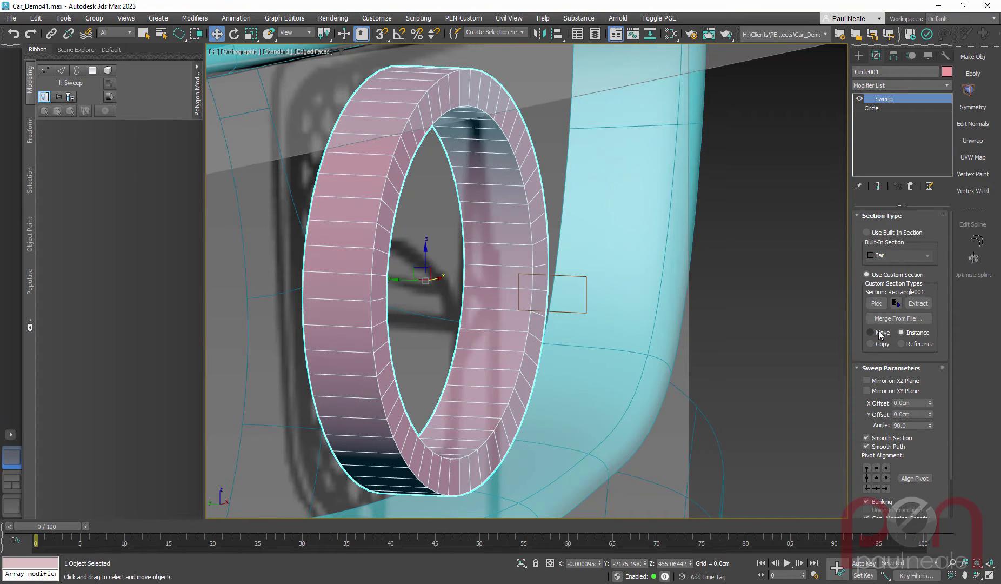
left_click(876, 303)
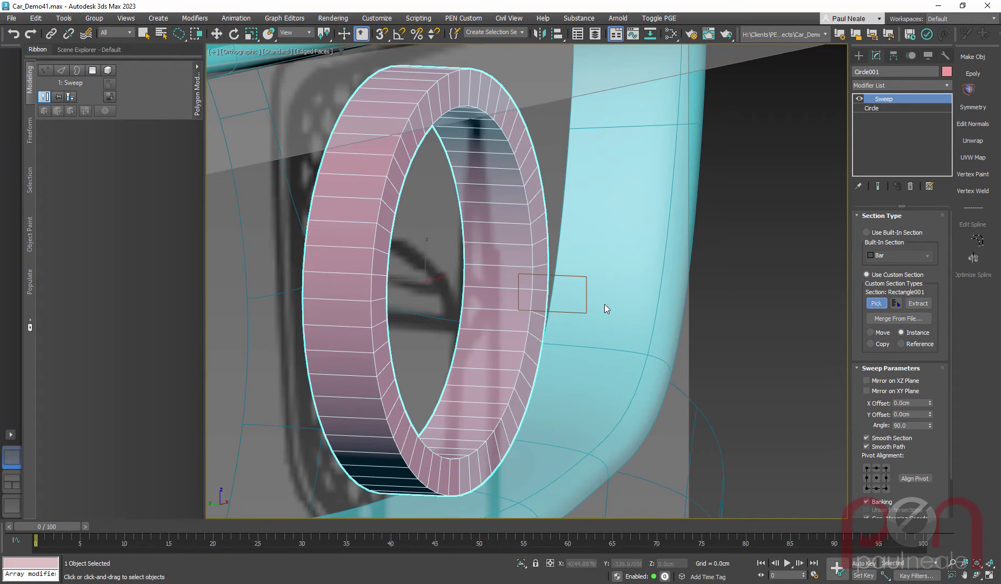
left_click(586, 311)
middle_click_drag(659, 307, 676, 300)
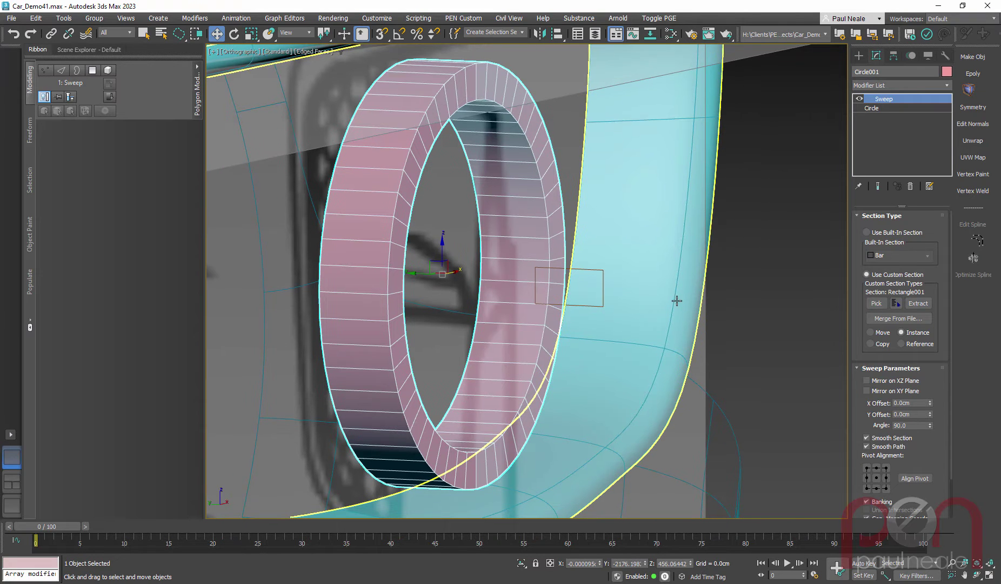
Step: Try moving the rectangle profile's upper front vertex to test the ring's update, and undo each move
left_click(603, 293)
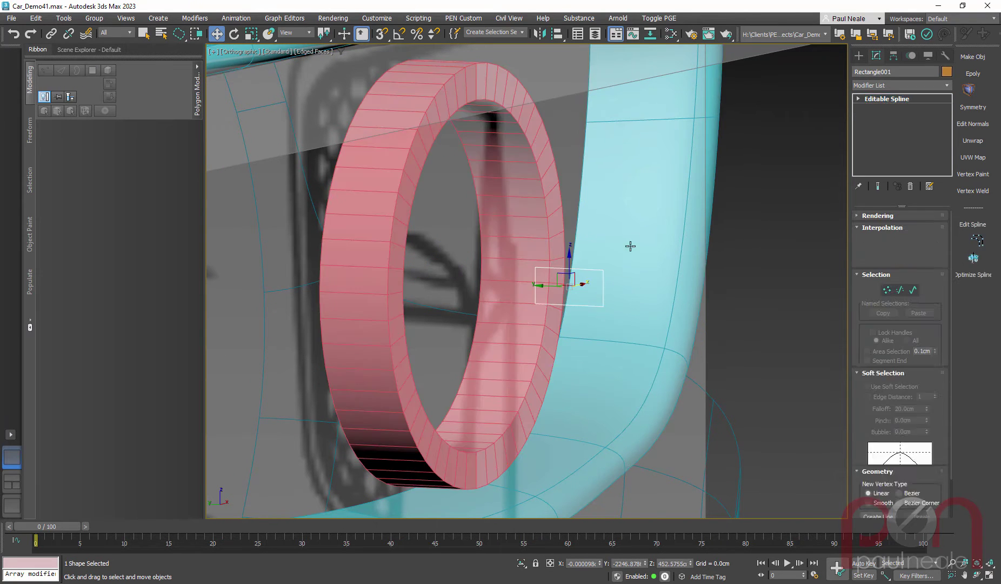
mouse_move(594, 259)
left_mouse_down()
mouse_move(618, 227)
mouse_move(599, 262)
left_mouse_up()
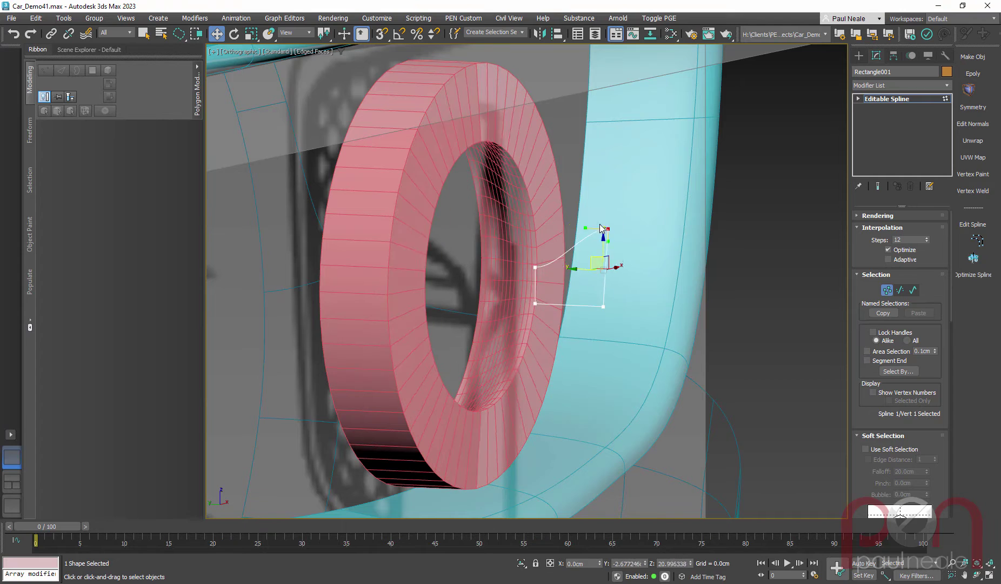
key("ctrl+z")
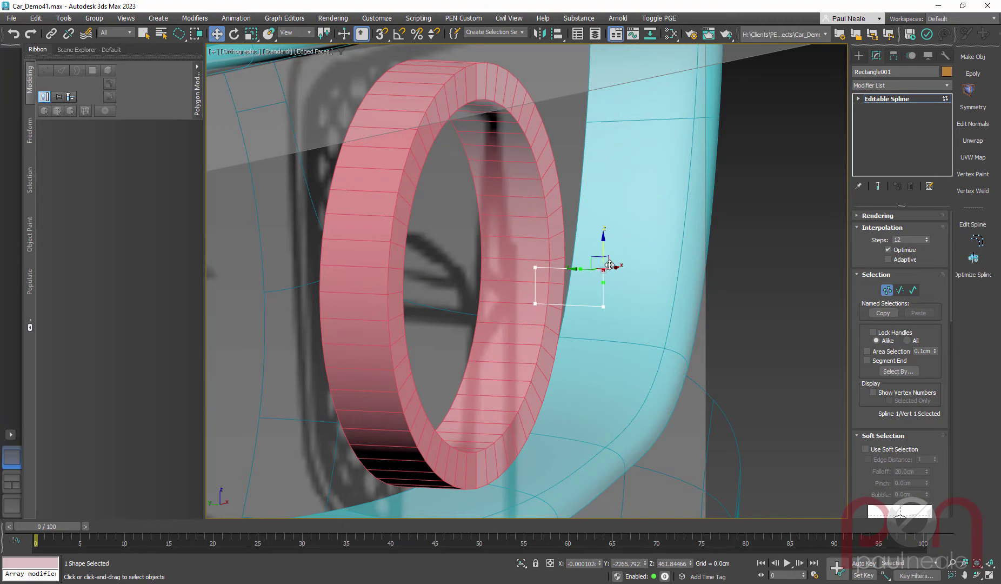
middle_click_drag(607, 262, 595, 259, "alt")
mouse_move(594, 256)
left_mouse_down()
mouse_move(590, 265)
mouse_move(598, 244)
left_mouse_up()
key("ctrl+z")
Step: Select all four vertices of the rectangle profile and change them to Corner type
middle_click_drag(623, 296, 562, 250, "alt")
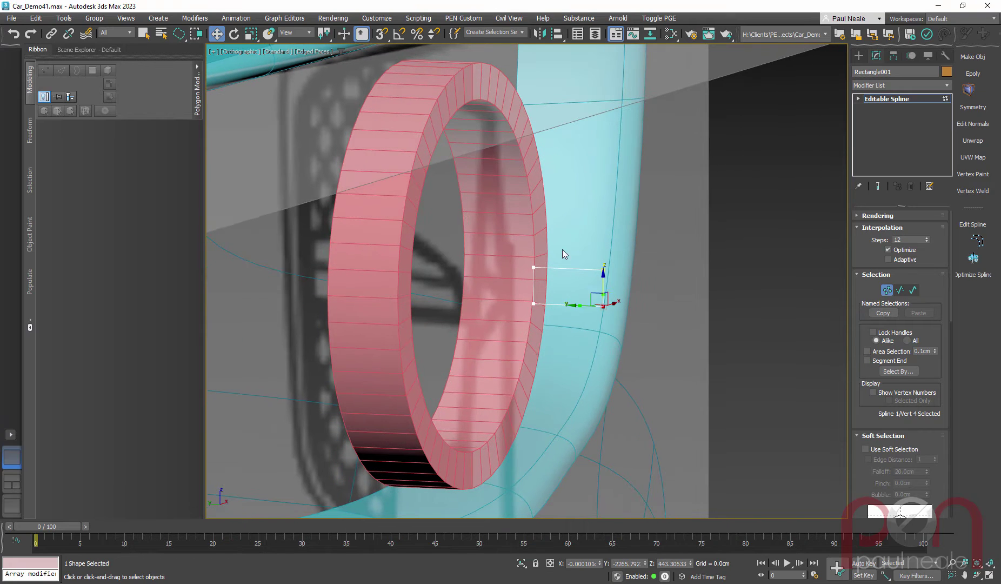
left_click(533, 267)
left_click_drag(555, 342, 627, 313)
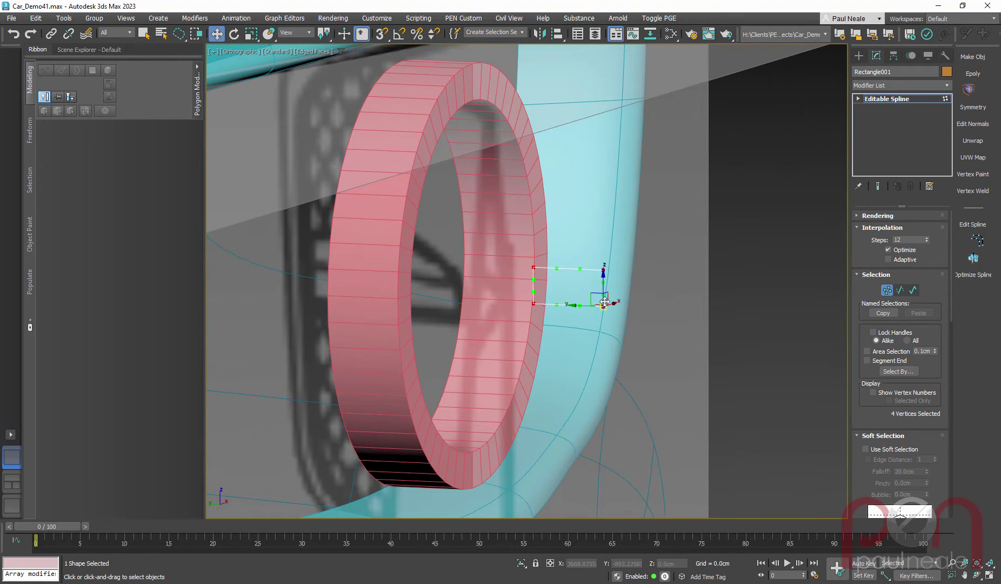
right_click(599, 298)
left_click(589, 219)
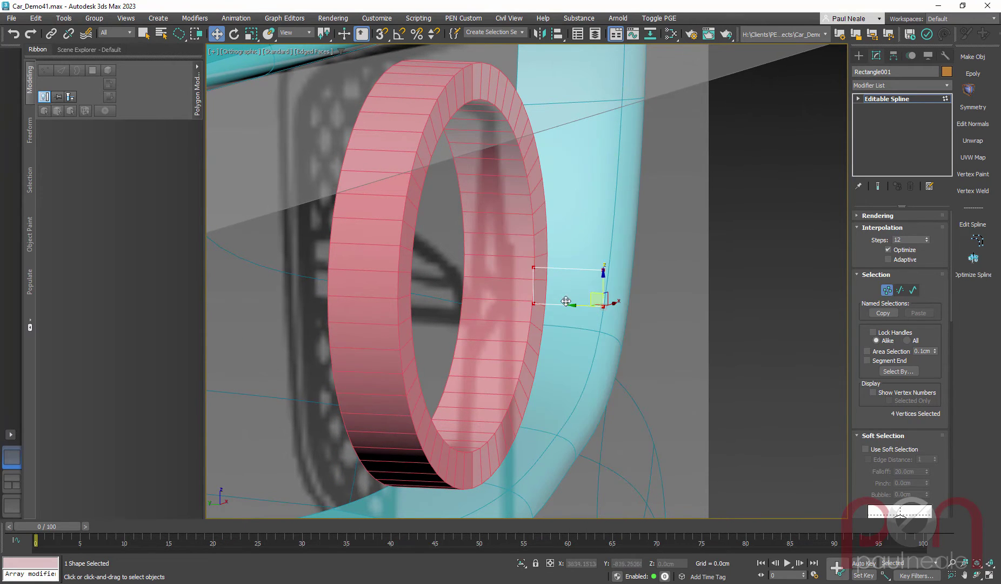
Step: Delete the rear vertical segment of the rectangle profile to open the spline
key("2")
left_click(534, 286)
key("Delete")
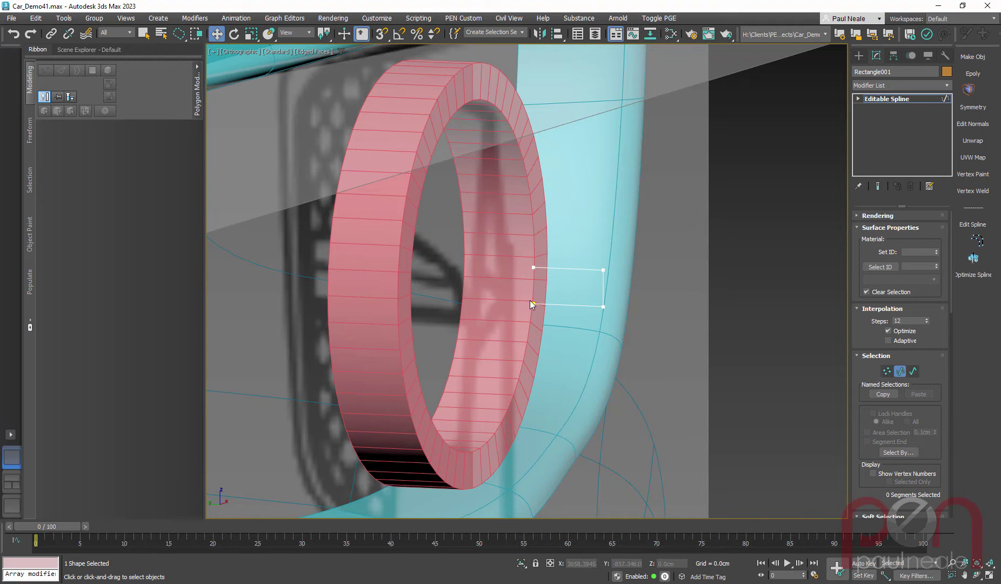
Step: Raise the profile's lower front vertex about 9.7 cm along Z to taper the ring's outer side
middle_click_drag(498, 309, 584, 315, "alt")
left_click(589, 312)
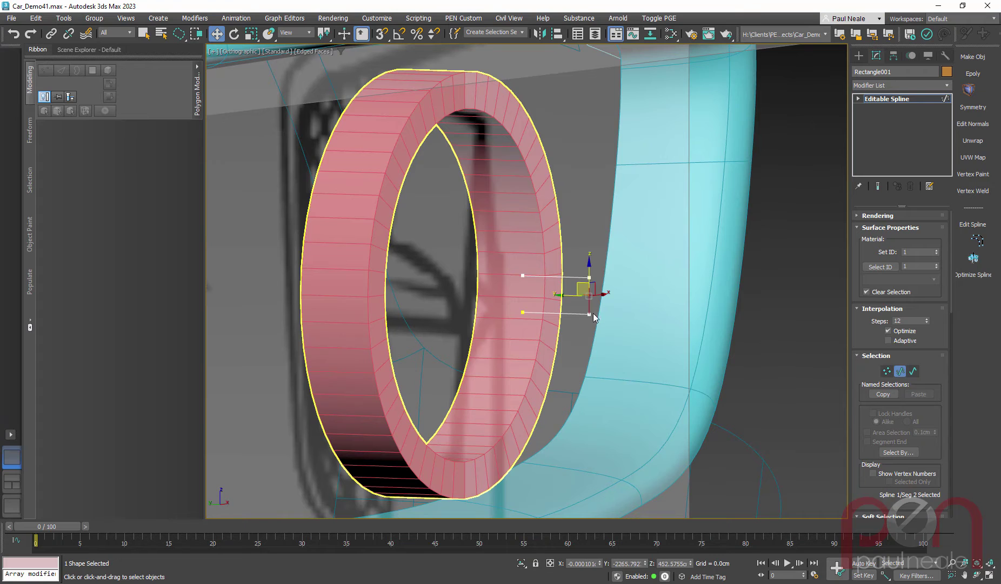
key("1")
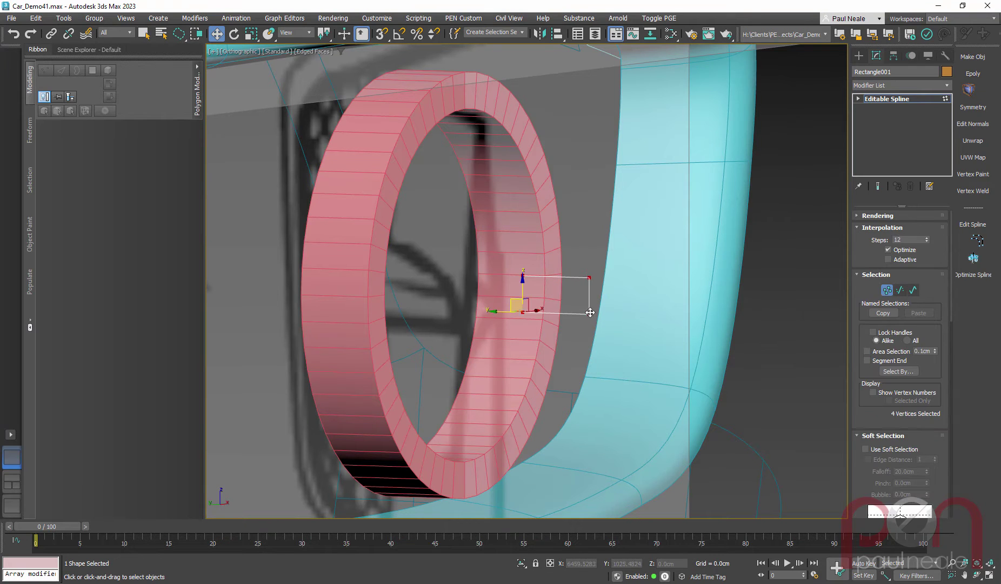
left_click(589, 313)
left_click_drag(589, 290, 592, 272)
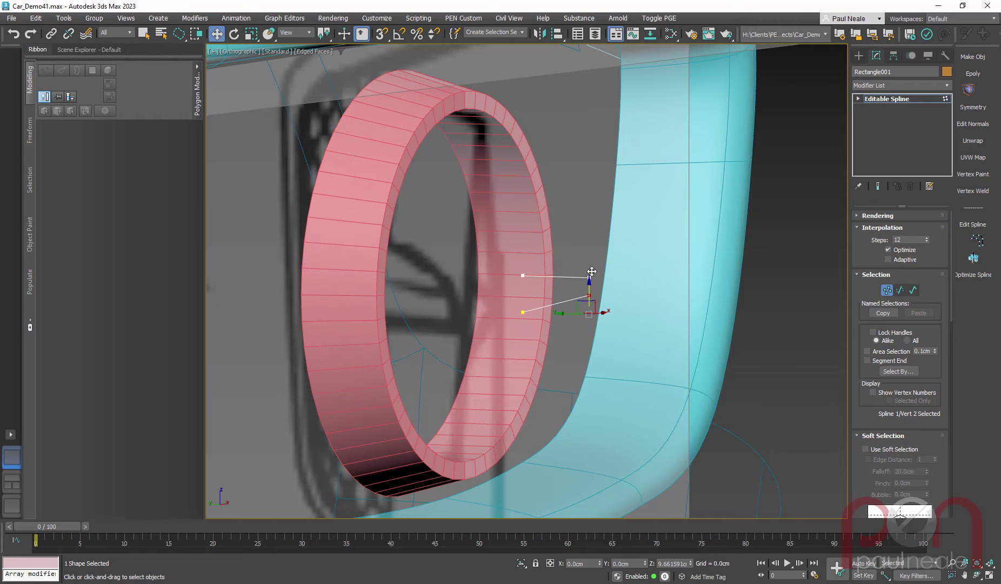
Step: Select the two front vertices of the profile and change them to Bezier Corner
scroll(498, 356, "up", 3)
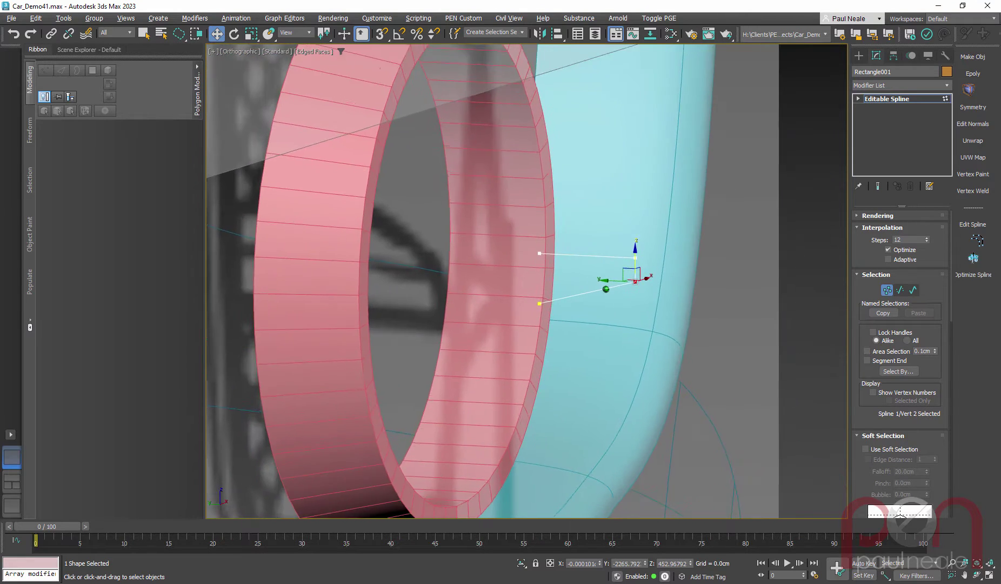
scroll(613, 284, "up", 2)
left_click_drag(613, 318, 655, 263)
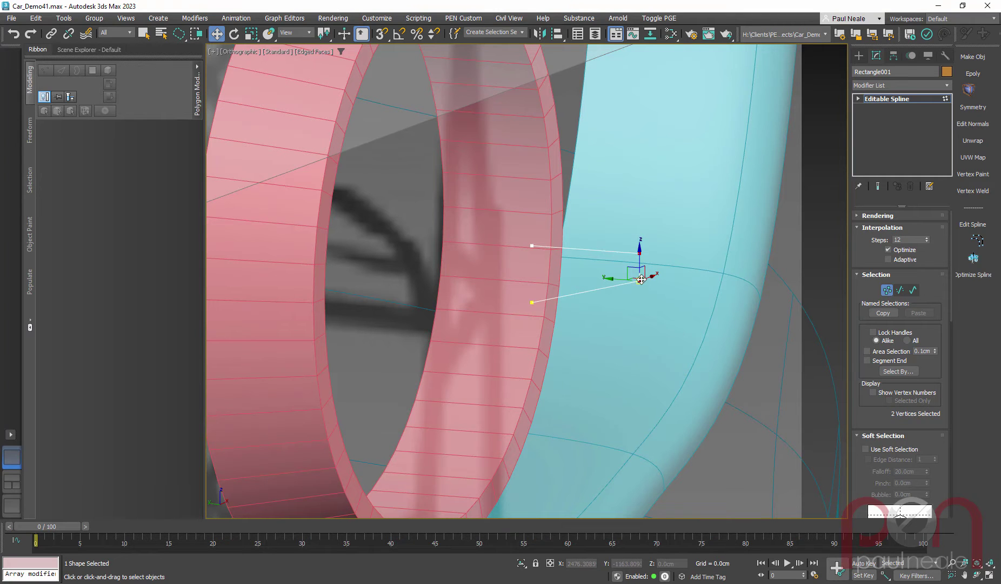
right_click(641, 279)
left_click(617, 173)
scroll(636, 291, "up", 2)
scroll(629, 284, "down", 2)
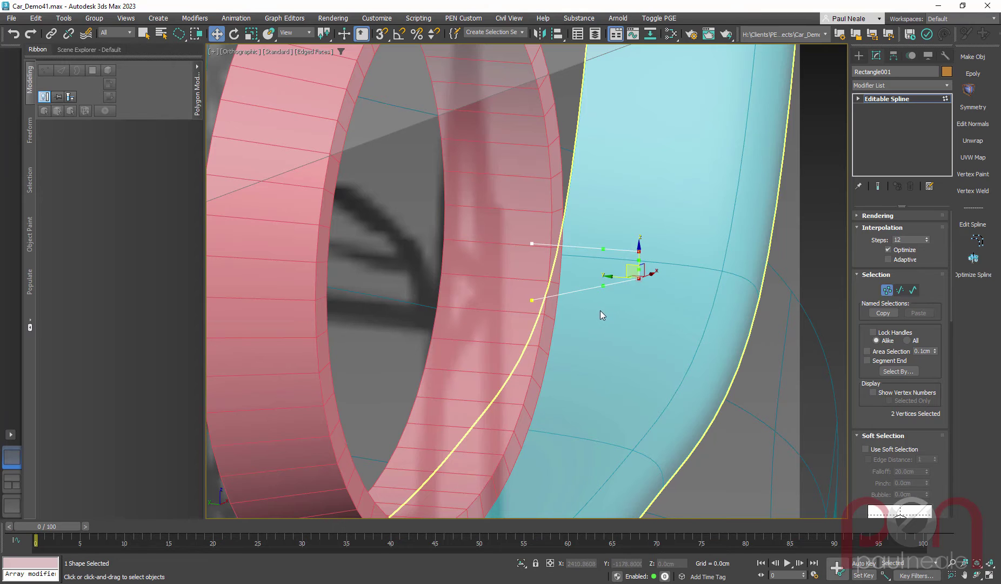
Step: Bow the profile's lower edge outward by pulling down the lower front vertex's rear tangent handle
mouse_move(602, 285)
left_mouse_down()
mouse_move(604, 302)
mouse_move(594, 300)
left_mouse_up()
middle_click_drag(291, 328, 321, 338, "alt")
scroll(453, 350, "down", 2)
scroll(595, 294, "up", 5)
scroll(578, 271, "up", 3)
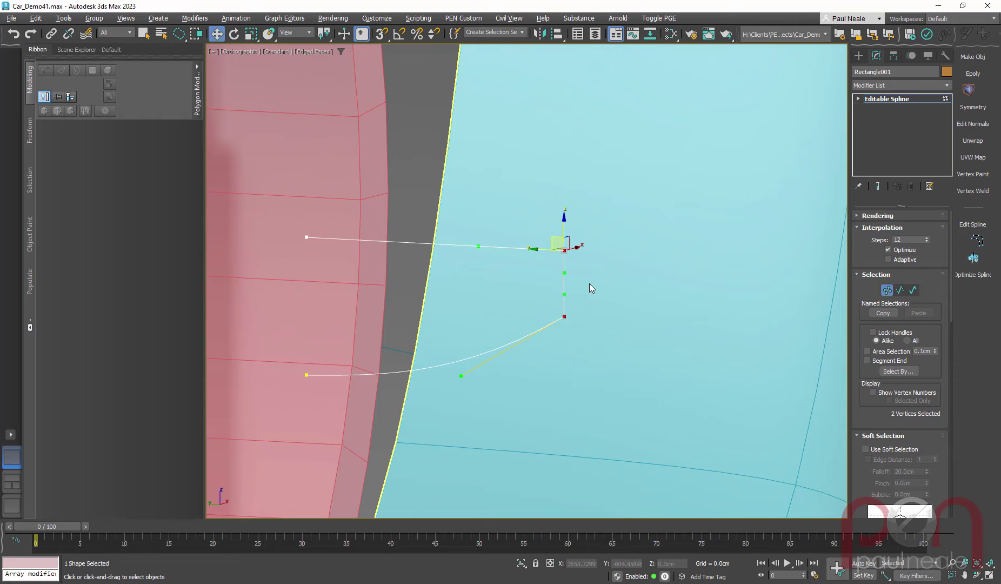
Step: Round the profile's front end by pulling the facing tangent handles of both front vertices forward
left_click(564, 316)
scroll(564, 316, "up", 1)
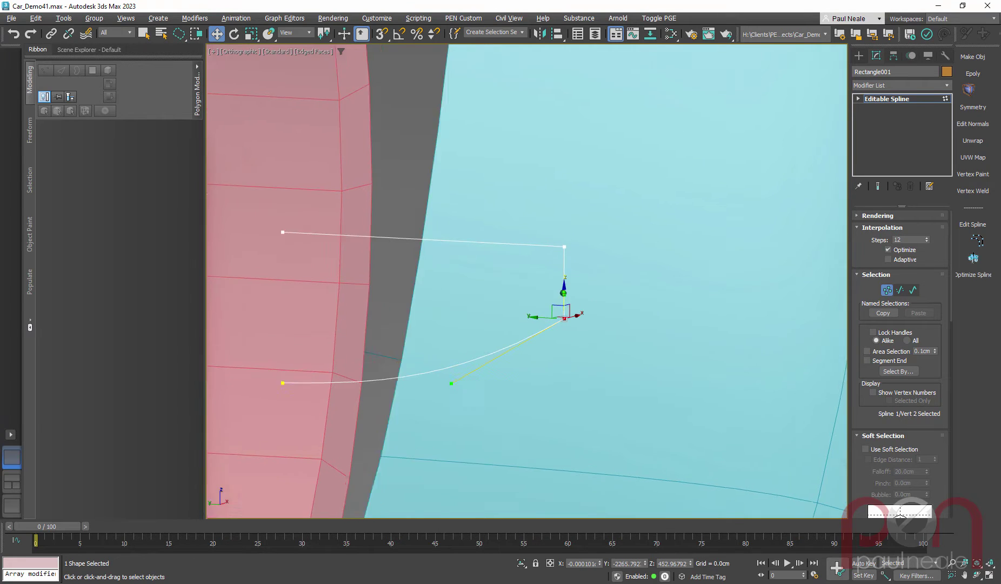
scroll(564, 292, "up", 3)
left_click_drag(566, 295, 648, 301)
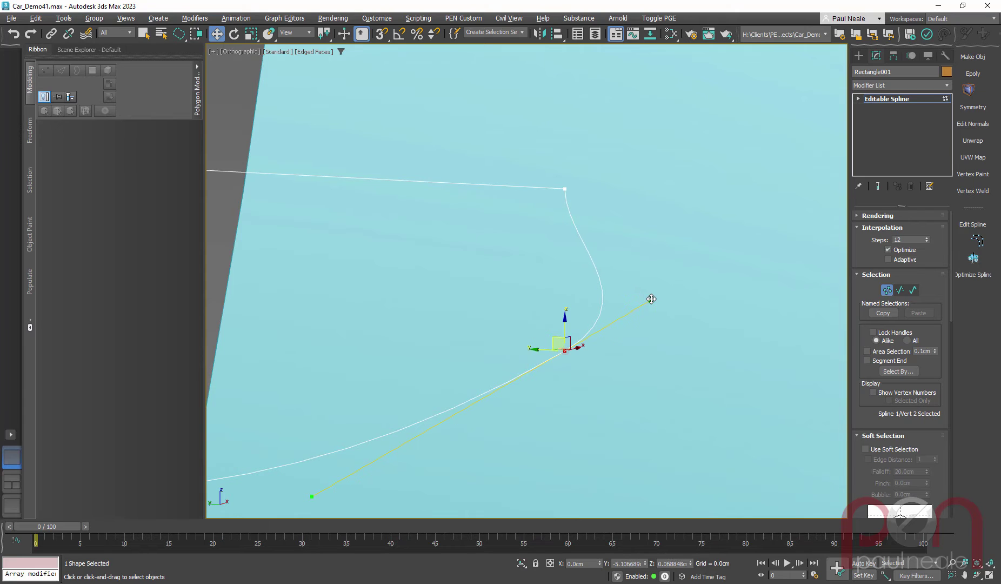
left_click(565, 189)
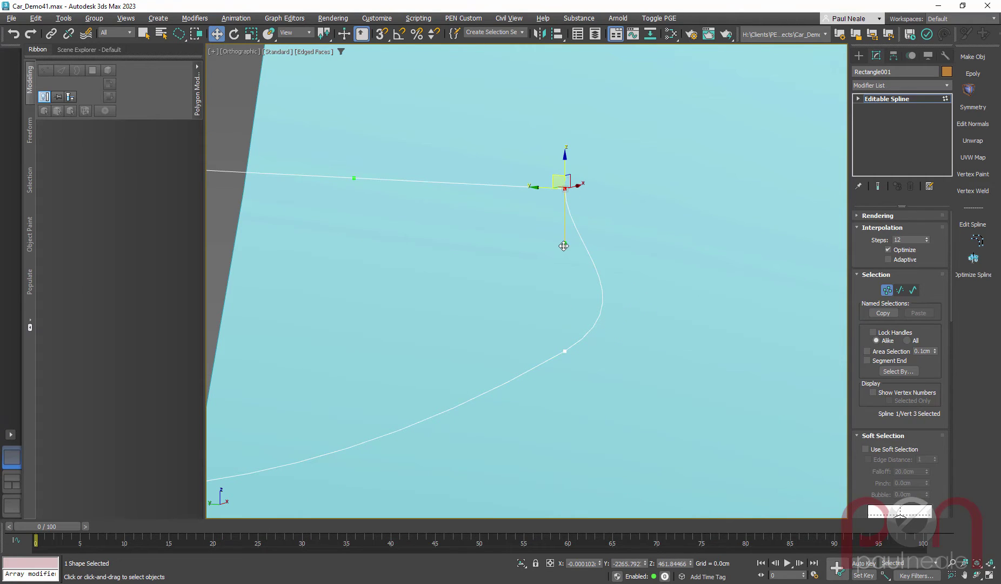
left_click_drag(563, 246, 671, 192)
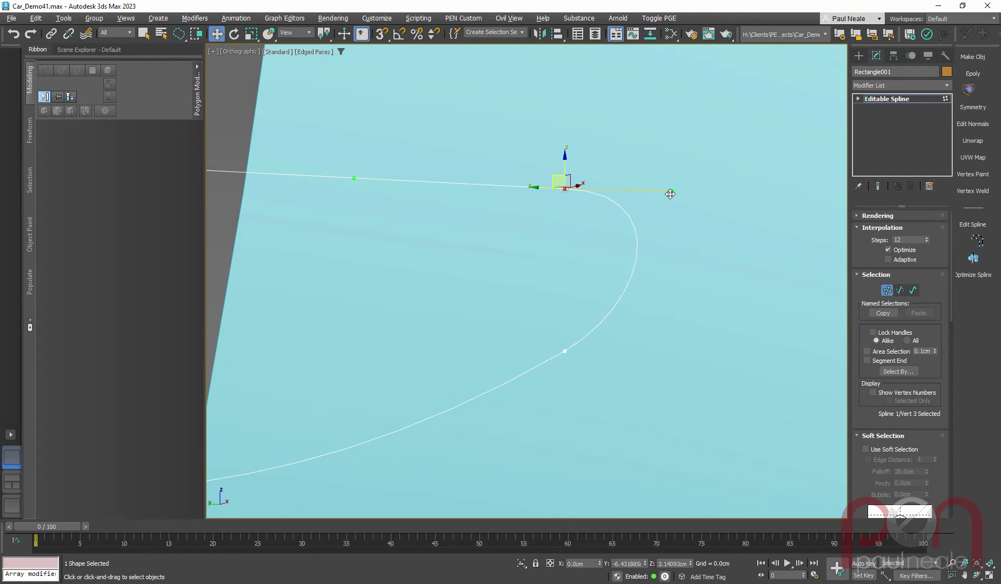
Step: Hide the edged faces in the viewport and examine the shaded ring from several angles
scroll(586, 261, "down", 10)
mouse_move(584, 338)
middle_mouse_down("alt")
mouse_move(566, 316)
mouse_move(590, 329)
mouse_move(589, 299)
middle_mouse_up("alt")
key("F4")
middle_click_drag(584, 299, 370, 381, "alt")
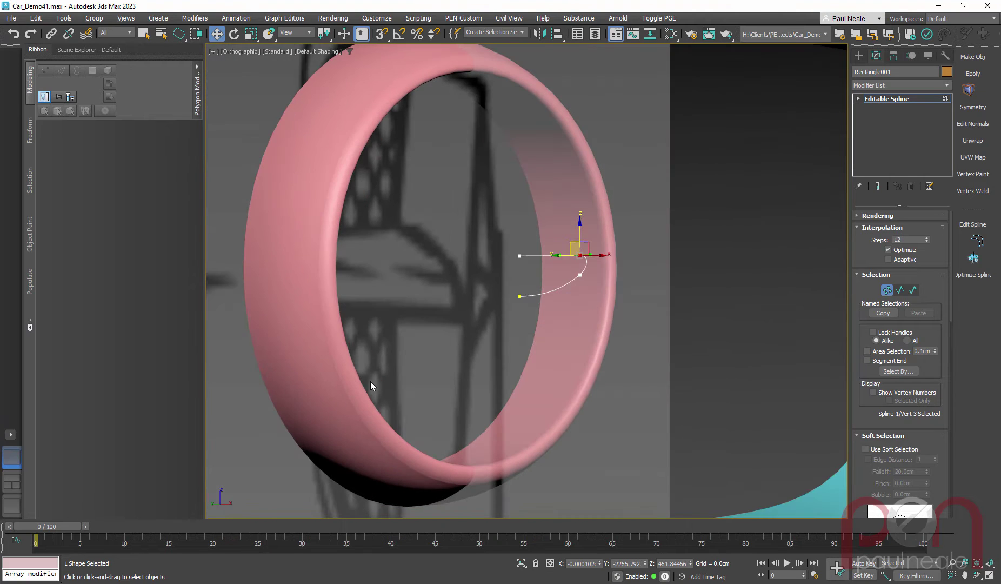
middle_click_drag(445, 362, 588, 278, "alt")
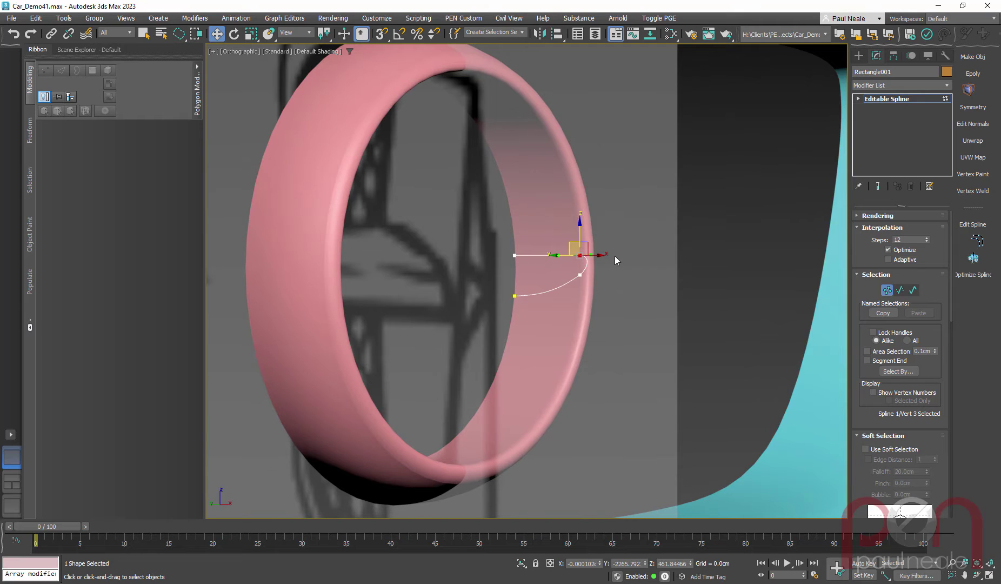
Step: Change the profile's lower front vertex to Bezier type for a smooth tangent
left_click(580, 275)
scroll(582, 284, "up", 1)
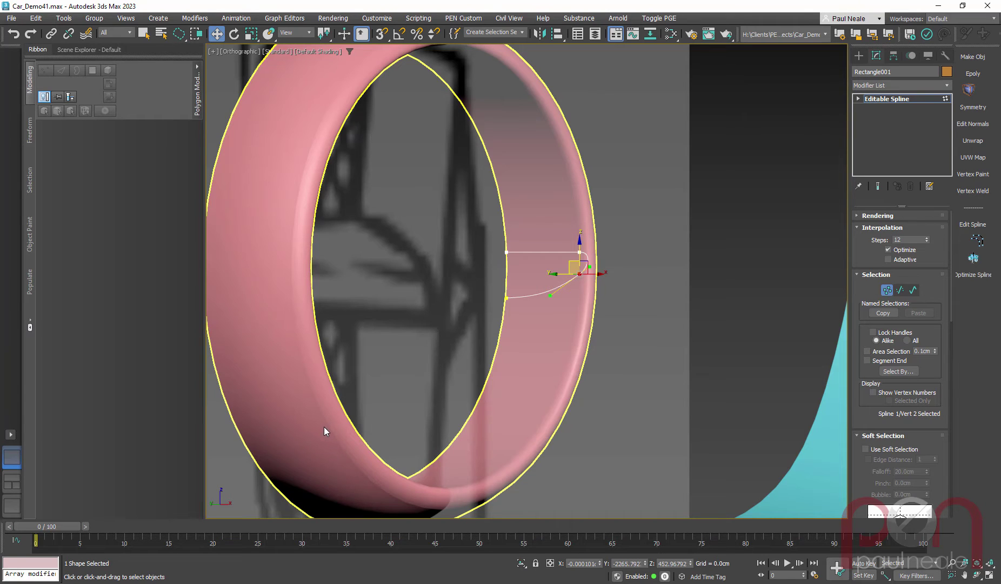
right_click(579, 273)
left_click(559, 181)
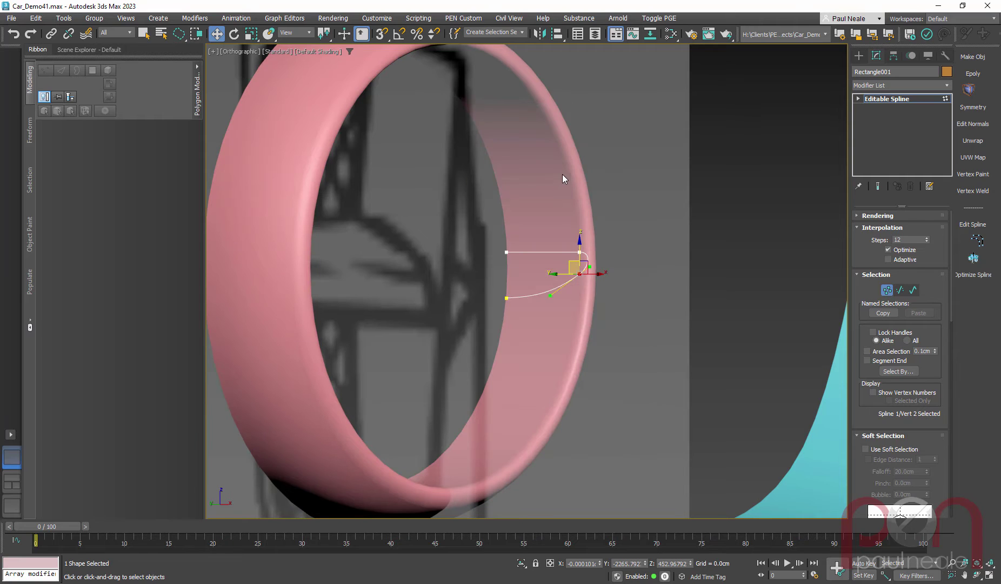
Step: Change the profile's upper front vertex to Bezier type and level its rear tangent handle with the straight upper edge
scroll(497, 303, "down", 1)
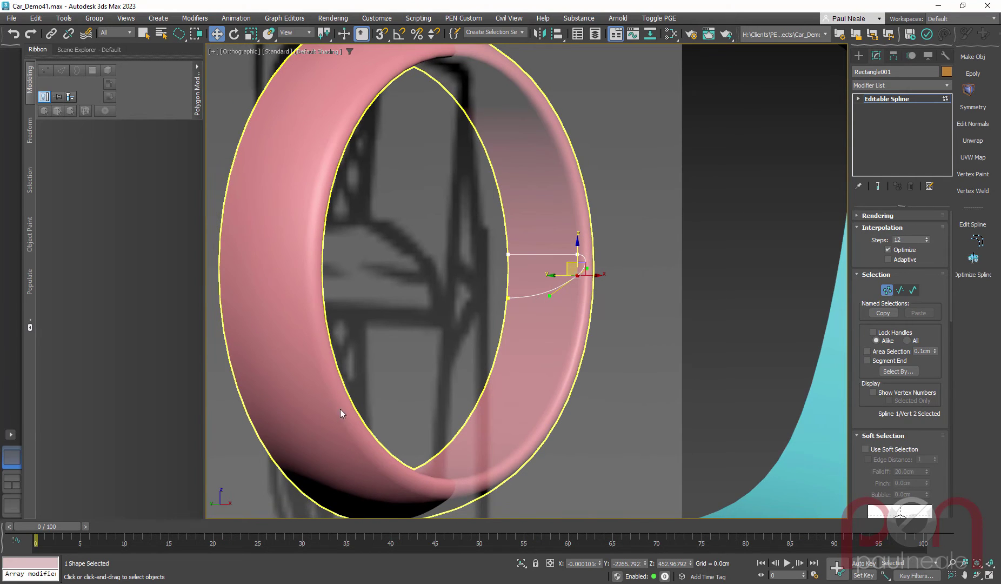
scroll(588, 286, "up", 5)
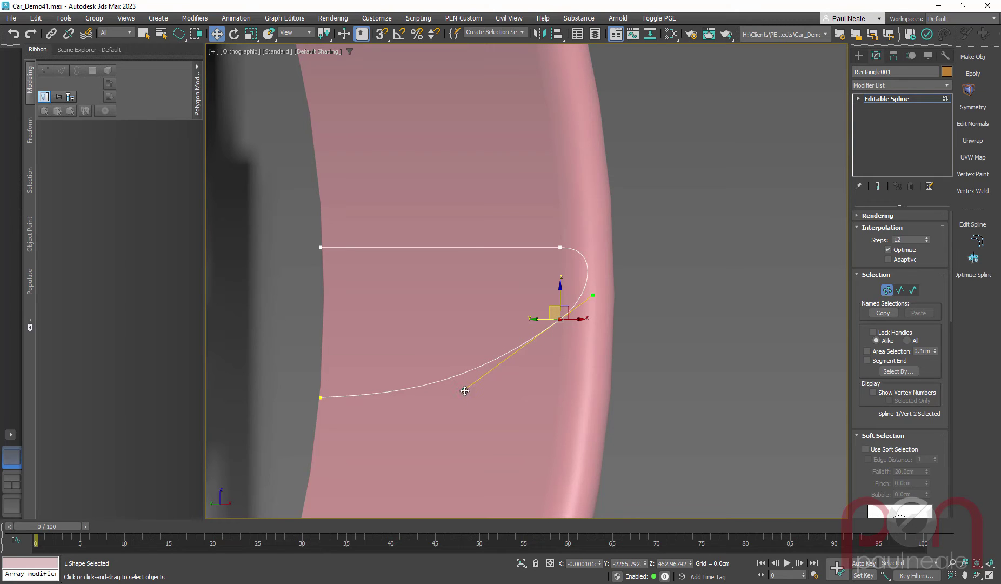
left_click(559, 248)
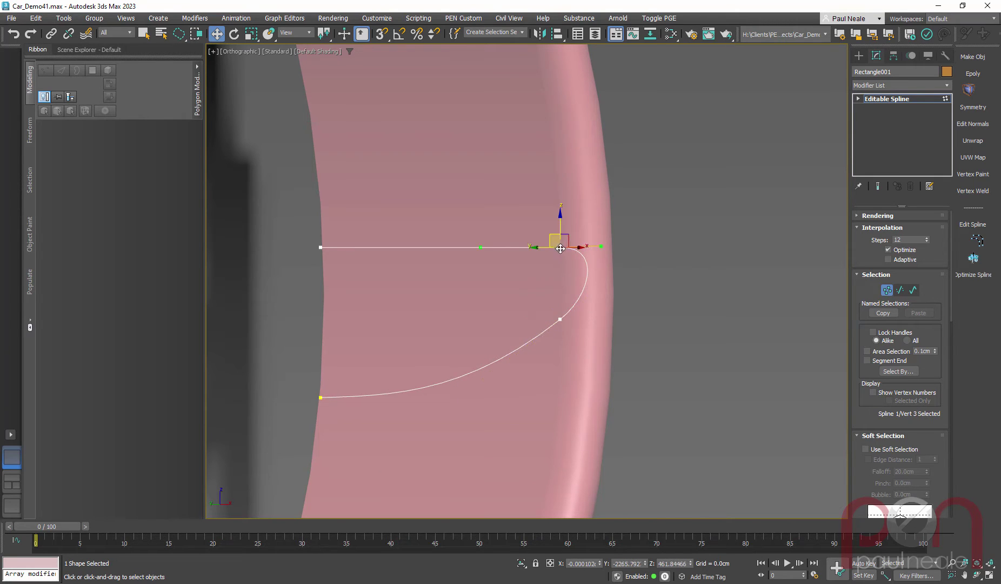
right_click(559, 247)
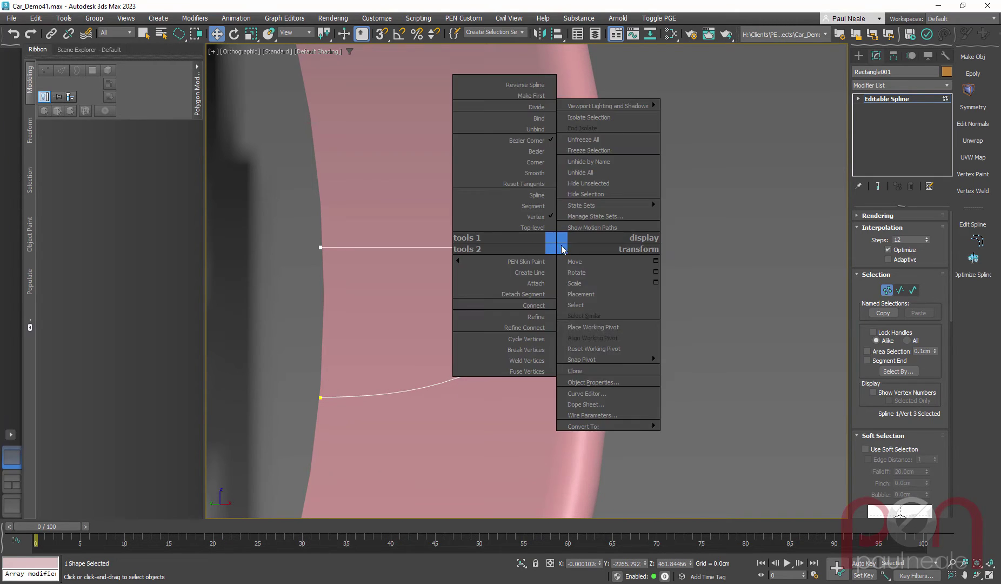
left_click(540, 151)
scroll(532, 188, "up", 3)
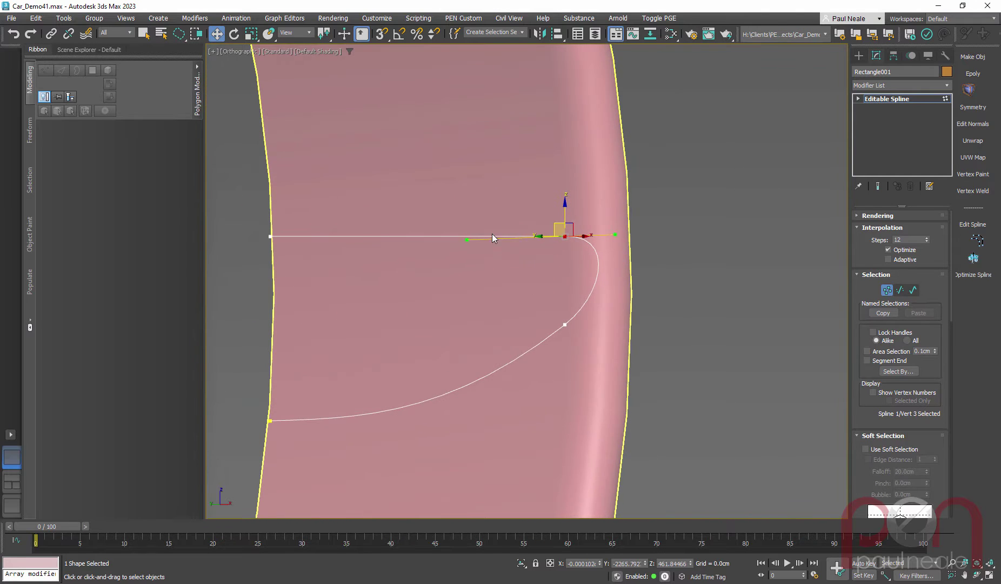
left_click_drag(469, 243, 467, 236)
Step: Show edged faces on the ring again and leave vertex editing on the profile spline
scroll(517, 325, "down", 7)
mouse_move(518, 378)
middle_mouse_down("alt")
mouse_move(544, 326)
mouse_move(527, 327)
middle_mouse_up("alt")
key("F4")
scroll(527, 327, "up", 6)
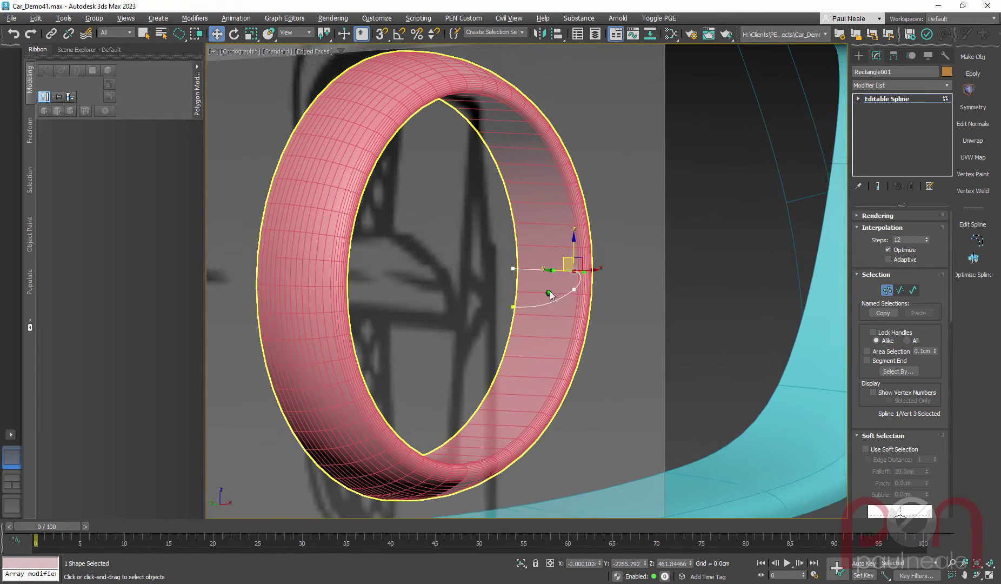
left_click(886, 289)
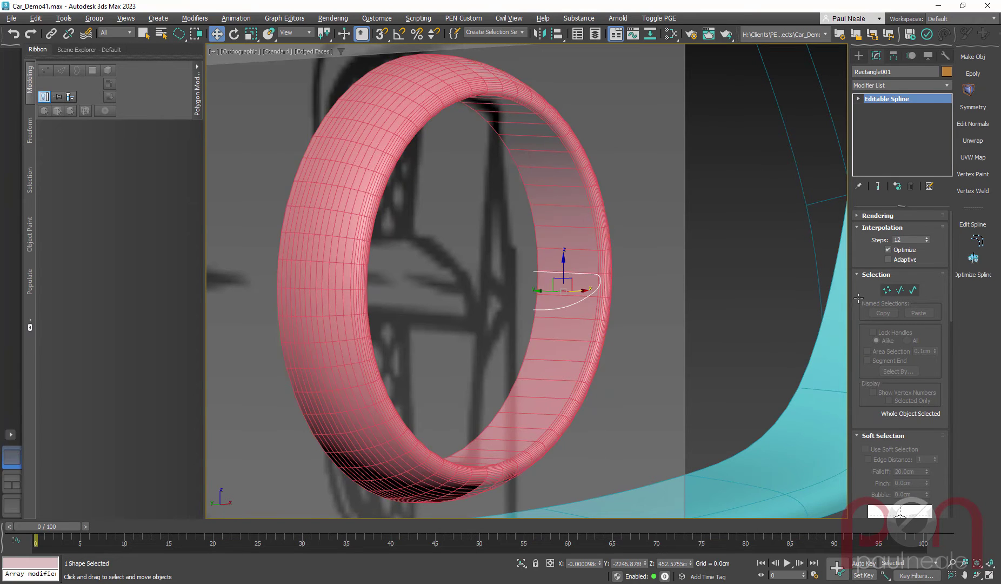
Step: Set the profile spline's interpolation steps to 8 to lighten the ring's mesh
left_click_drag(928, 238, 929, 242)
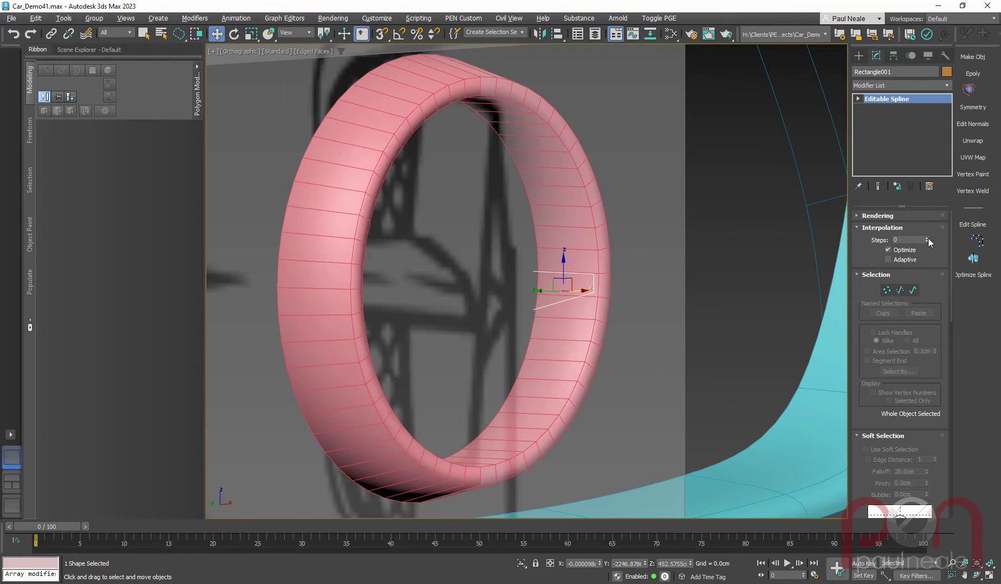
left_click(928, 237)
left_click(926, 238)
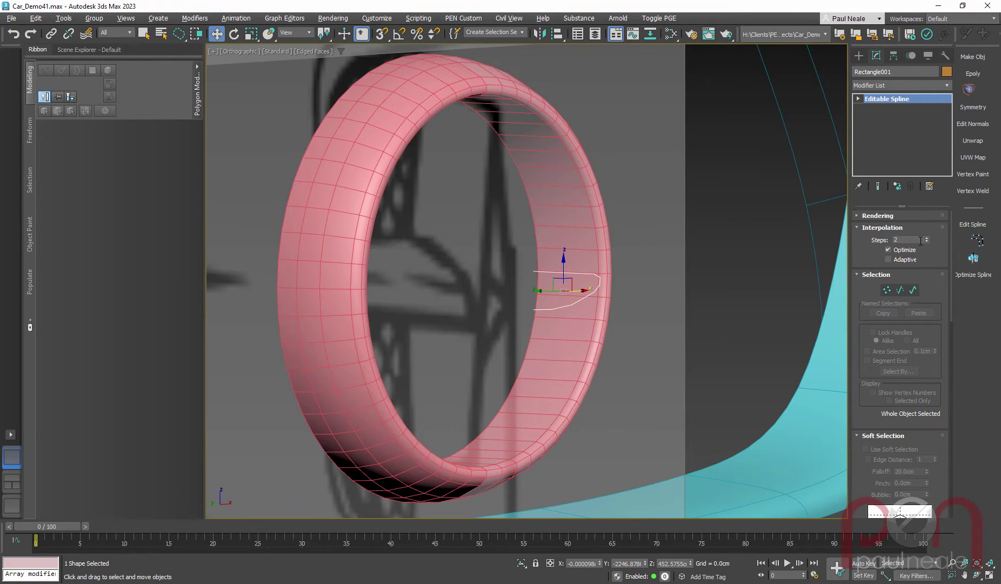
left_click_drag(928, 237, 928, 238)
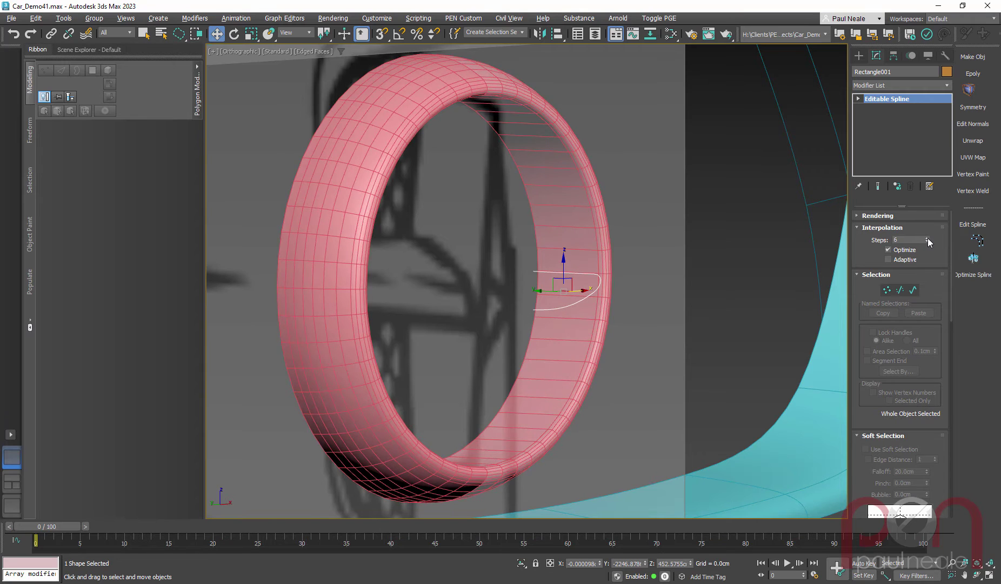
left_click(928, 236)
left_click(927, 236)
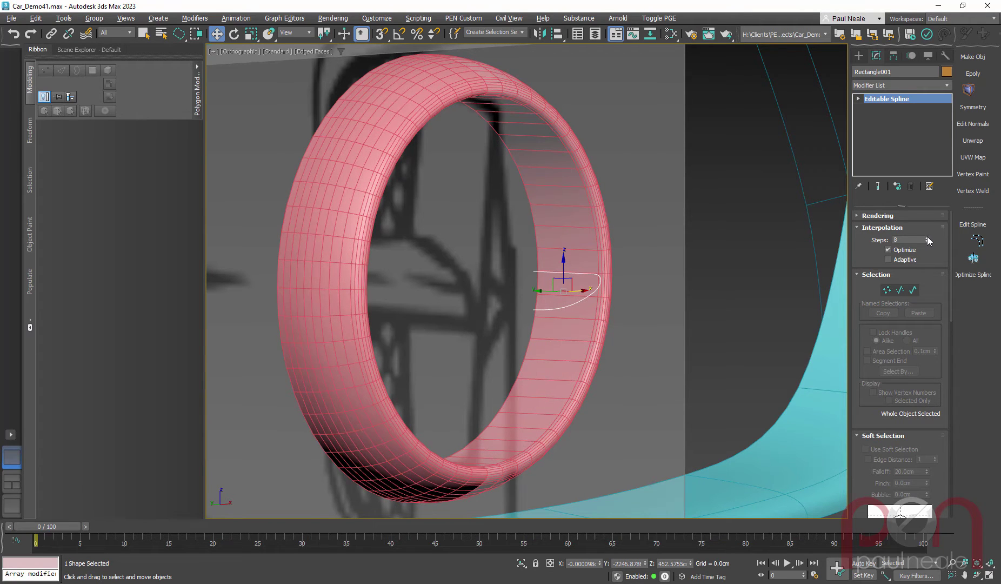
left_click(927, 242)
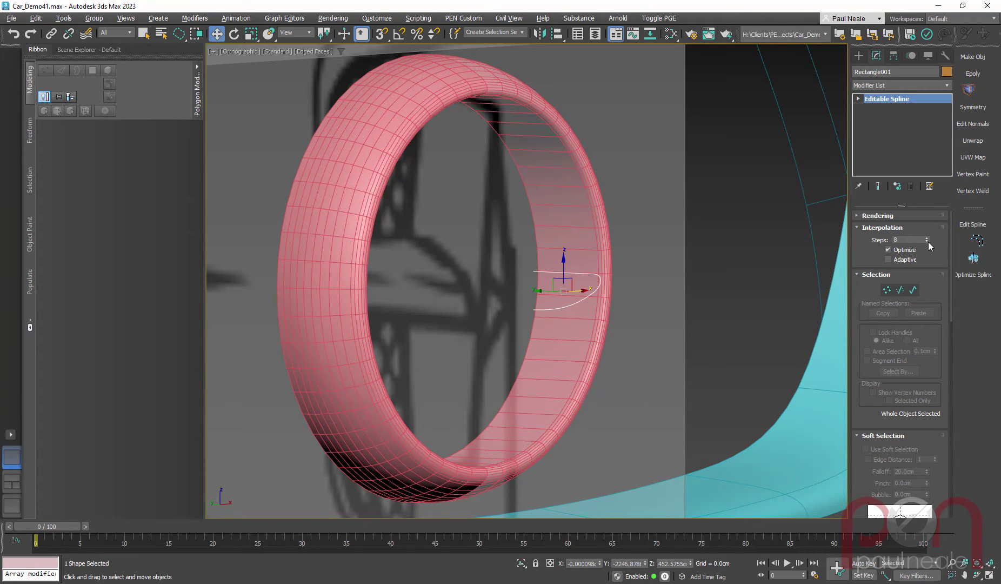
left_click(892, 250)
Step: Show the swept end result while editing the ring's base circle, and set the circle's interpolation steps to 12
left_click(571, 353)
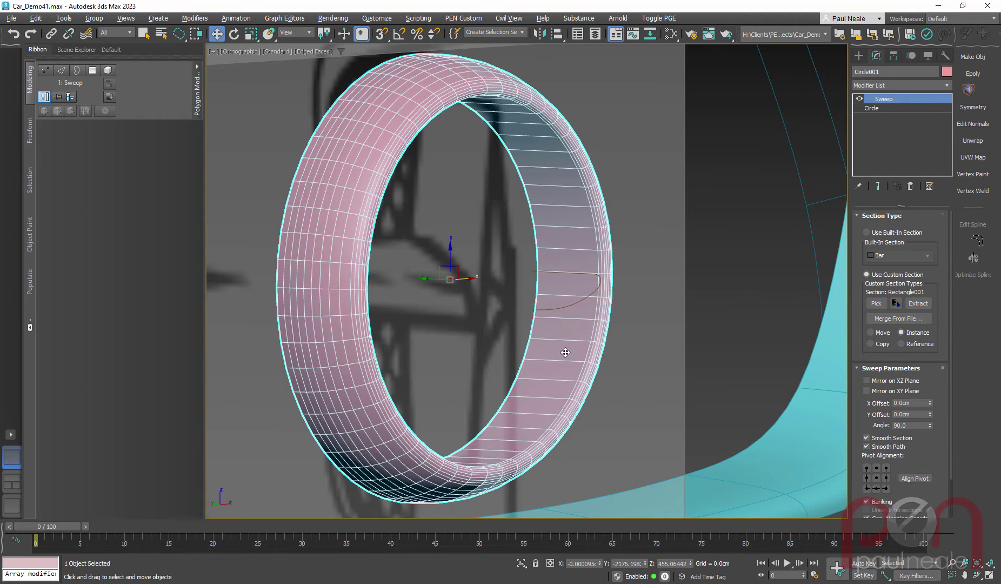
middle_click_drag(566, 352, 554, 402, "alt")
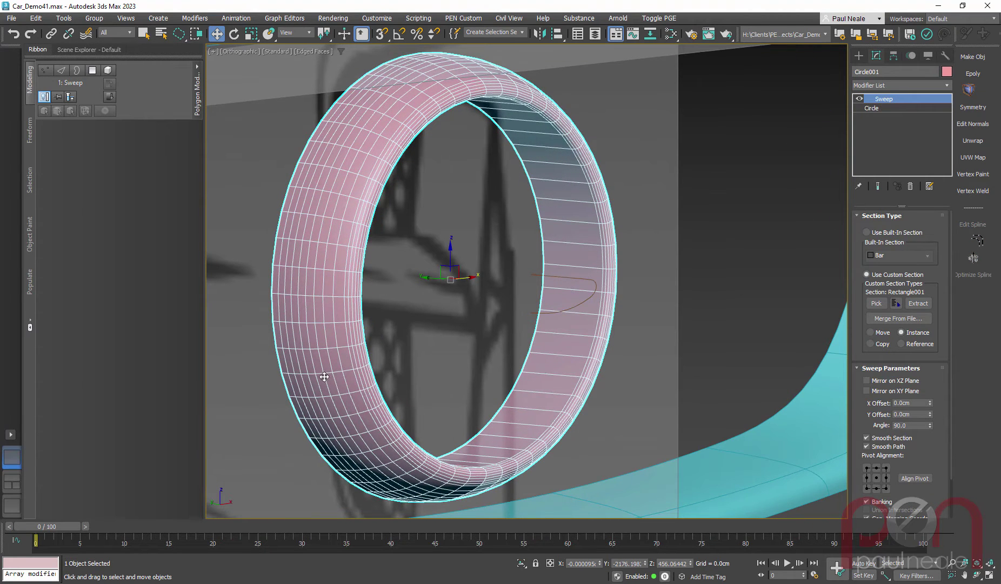
left_click(877, 108)
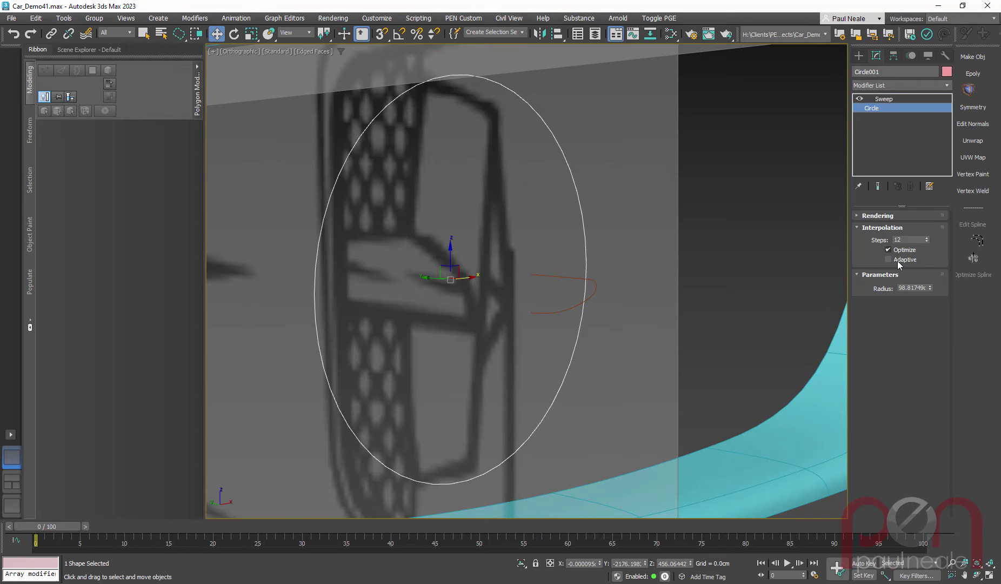
left_click(882, 186)
left_click_drag(925, 241, 927, 234)
left_click(929, 228)
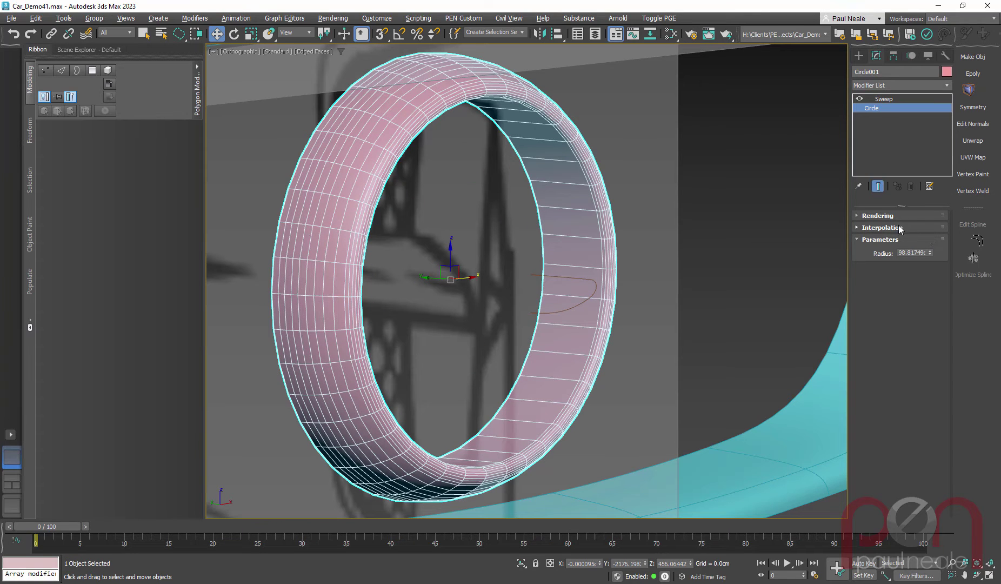
left_click(900, 229)
left_click(926, 237)
left_click(928, 237)
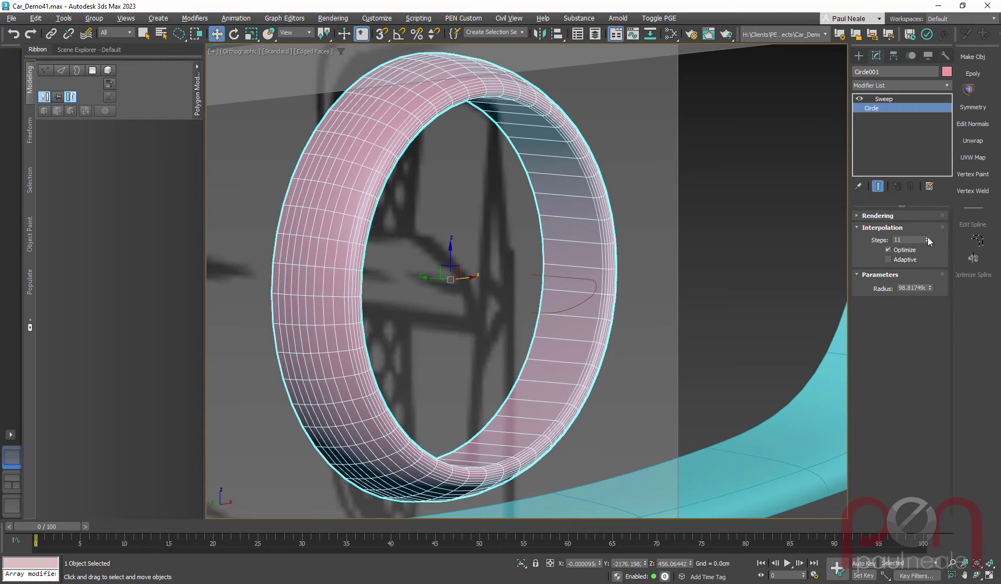
left_click(928, 237)
Step: Examine the ring within the grille opening and review its Sweep parameters, including the mapping coordinates option
scroll(665, 296, "down", 5)
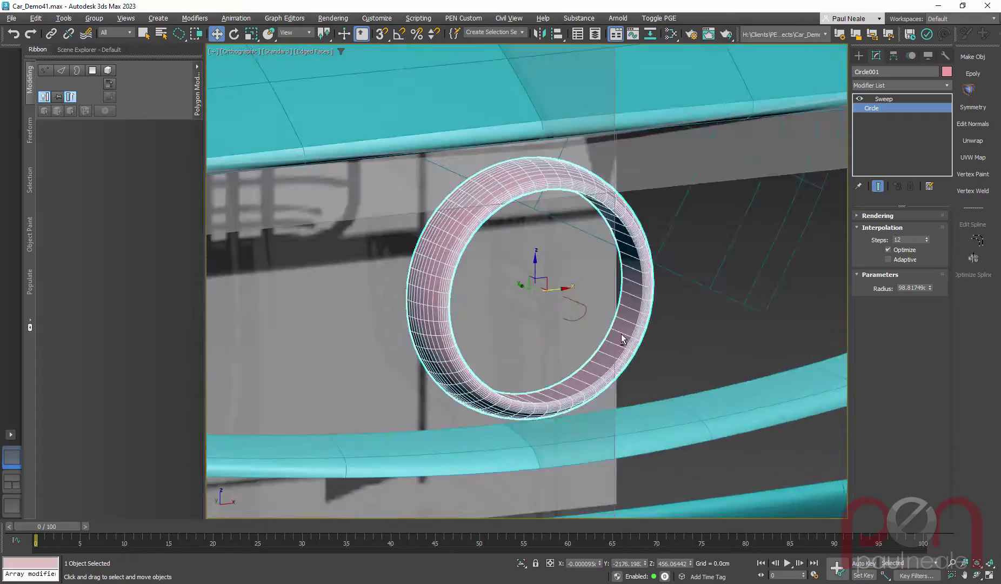
scroll(645, 331, "up", 2)
mouse_move(645, 330)
middle_mouse_down("alt")
mouse_move(607, 331)
mouse_move(661, 331)
mouse_move(675, 306)
mouse_move(634, 327)
middle_mouse_up("alt")
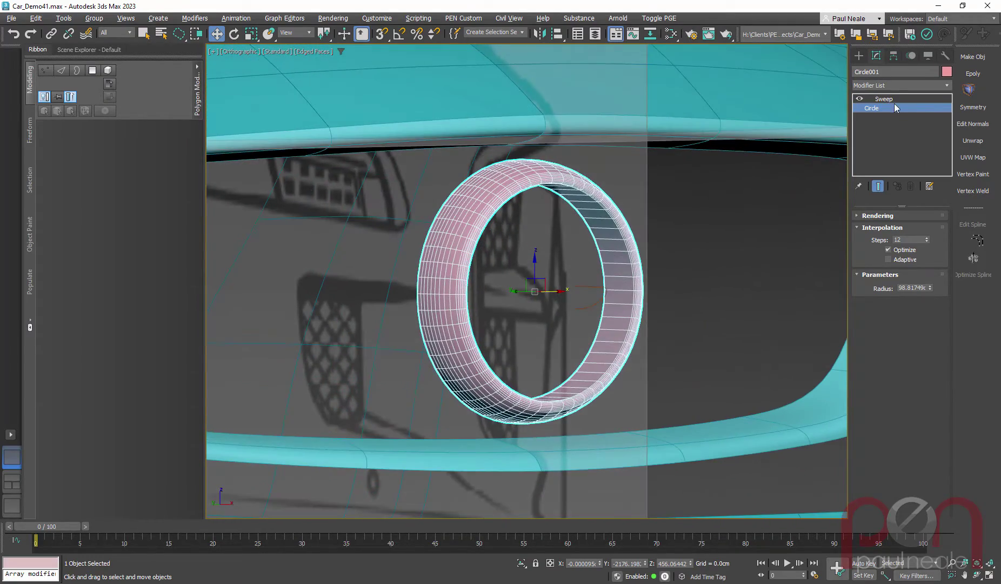
left_click(890, 101)
scroll(931, 450, "down", 2)
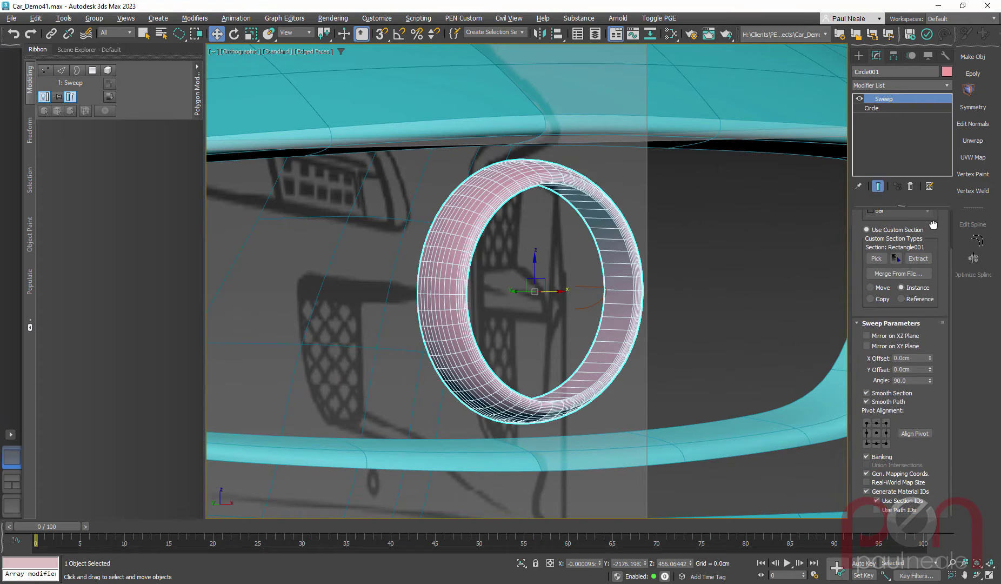
left_click(867, 479)
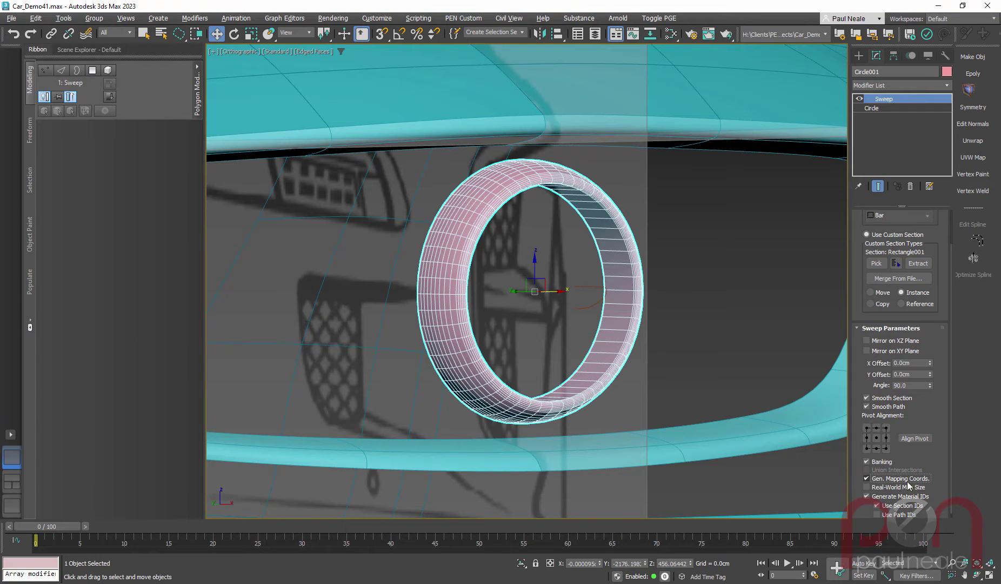
Step: In the front view, draw a 6-point star spline from the ring's centre, about 90 cm outer and 12.8 cm inner radius
middle_click_drag(588, 349, 608, 329, "alt")
key("f")
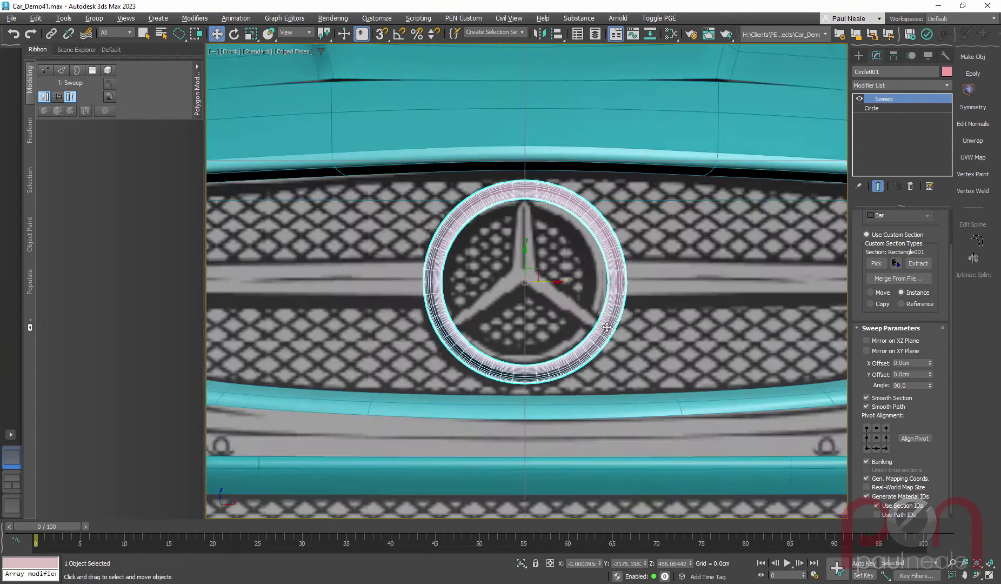
key("z")
scroll(555, 330, "down", 3)
scroll(530, 292, "up", 2)
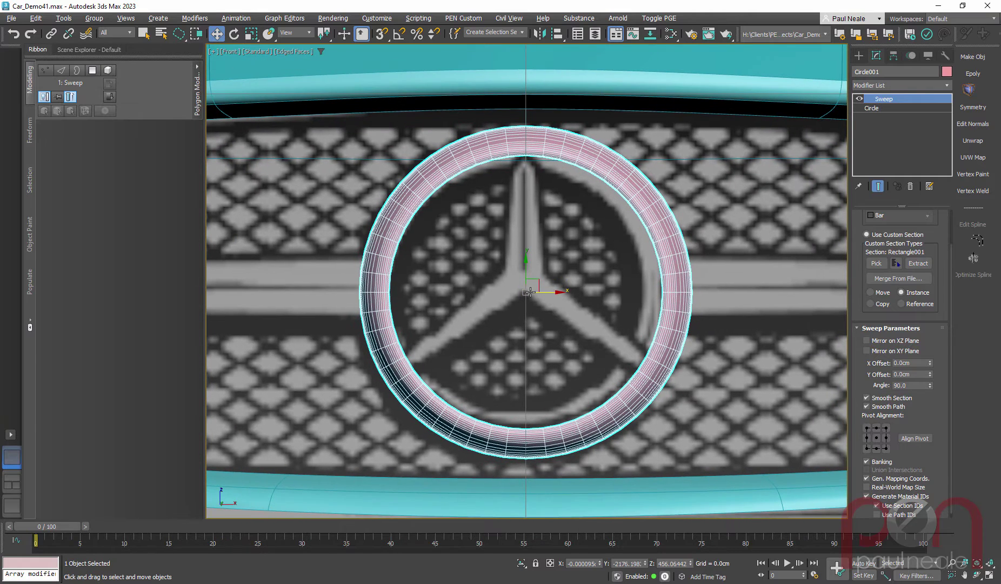
left_click(858, 56)
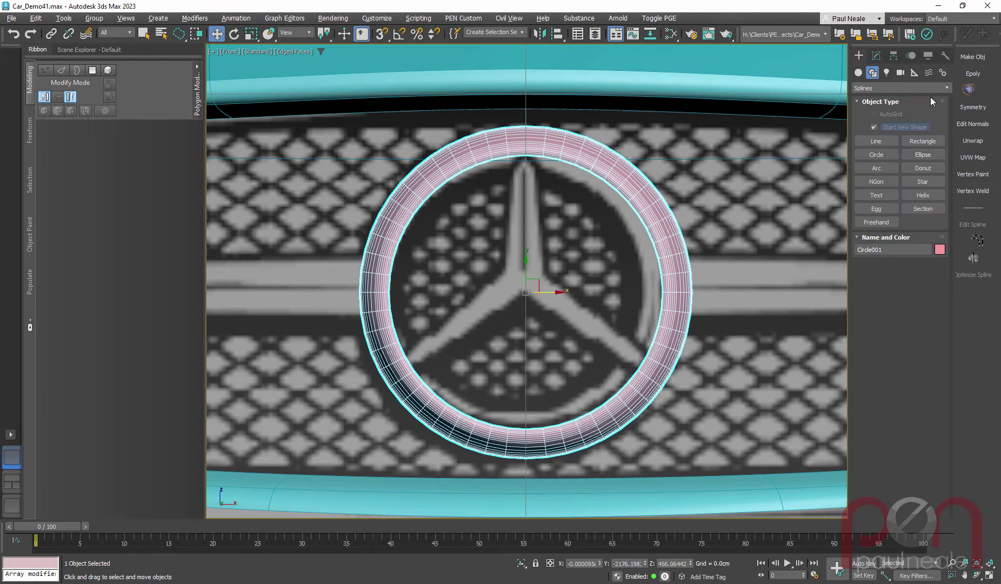
left_click(914, 168)
left_click(925, 182)
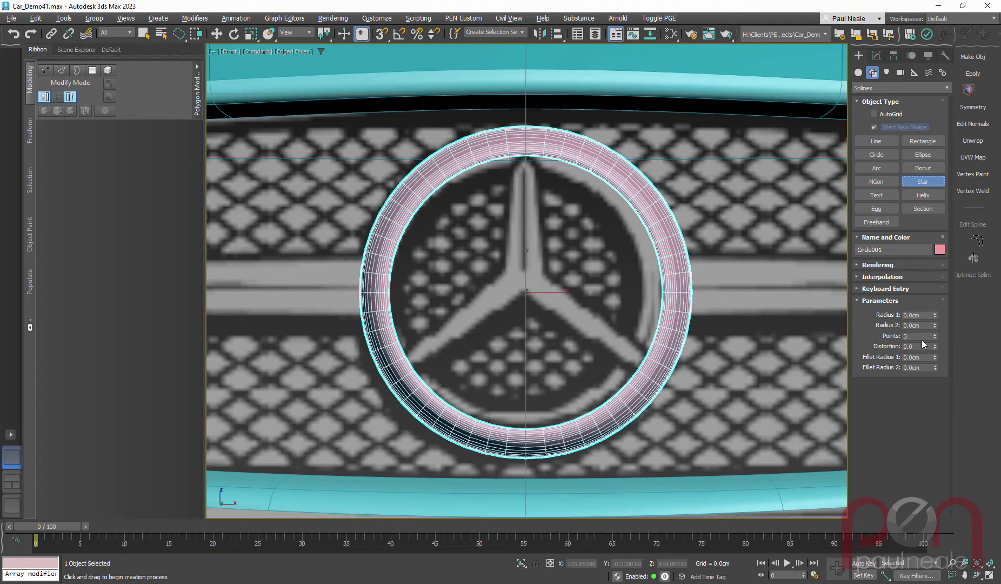
left_click(919, 336)
left_click_drag(527, 286, 571, 416)
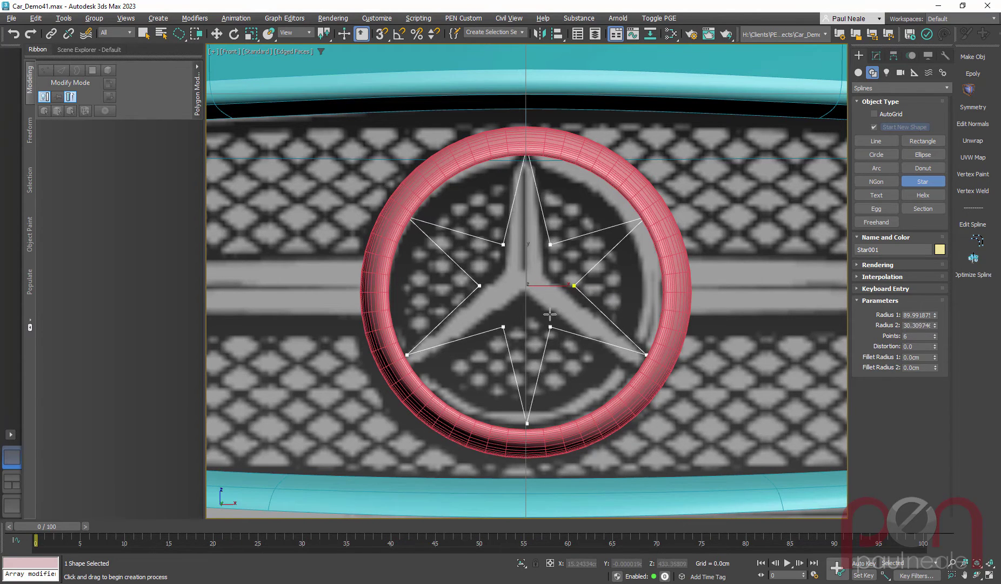
left_click(543, 296)
key("w")
Step: Align the star to the ring in X, Y and Z position, pivot point to pivot point
middle_click_drag(581, 315, 596, 328, "alt")
scroll(628, 377, "down", 8)
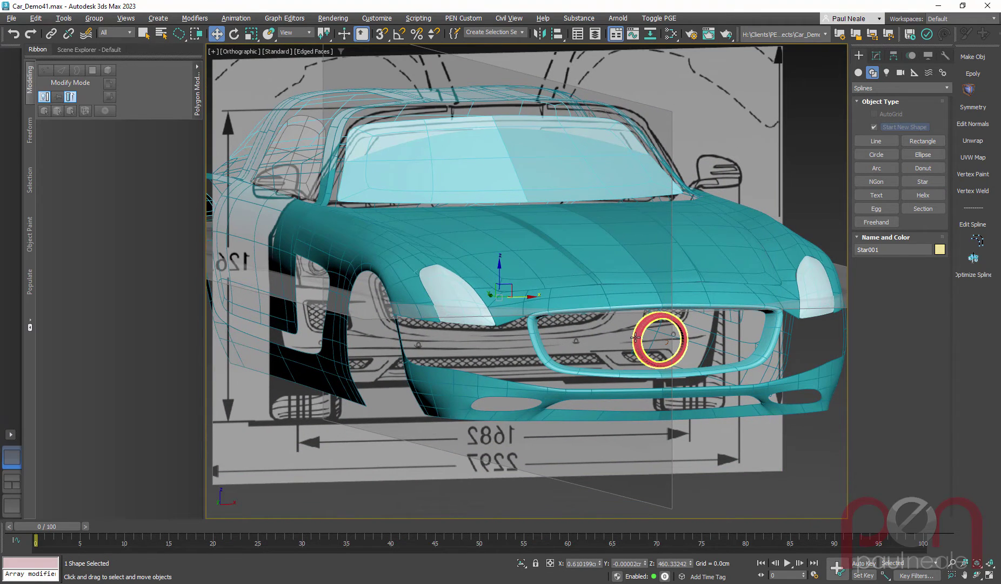
key("alt+a")
left_click(685, 332)
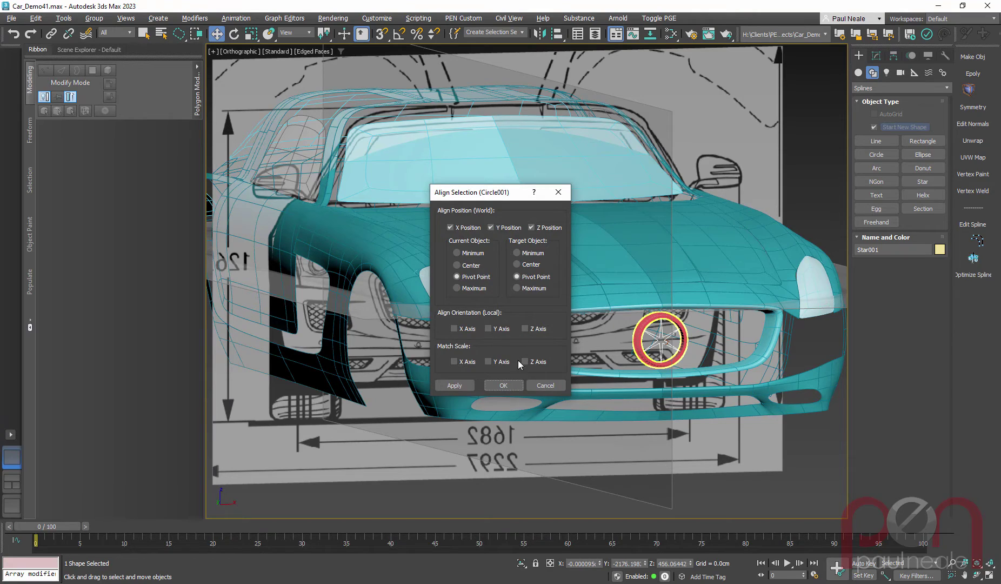
left_click(503, 385)
Step: Set the number of points on the star spline to 3
scroll(677, 361, "up", 8)
mouse_move(677, 361)
middle_mouse_down("alt")
mouse_move(664, 362)
mouse_move(691, 361)
mouse_move(703, 340)
mouse_move(693, 367)
middle_mouse_up("alt")
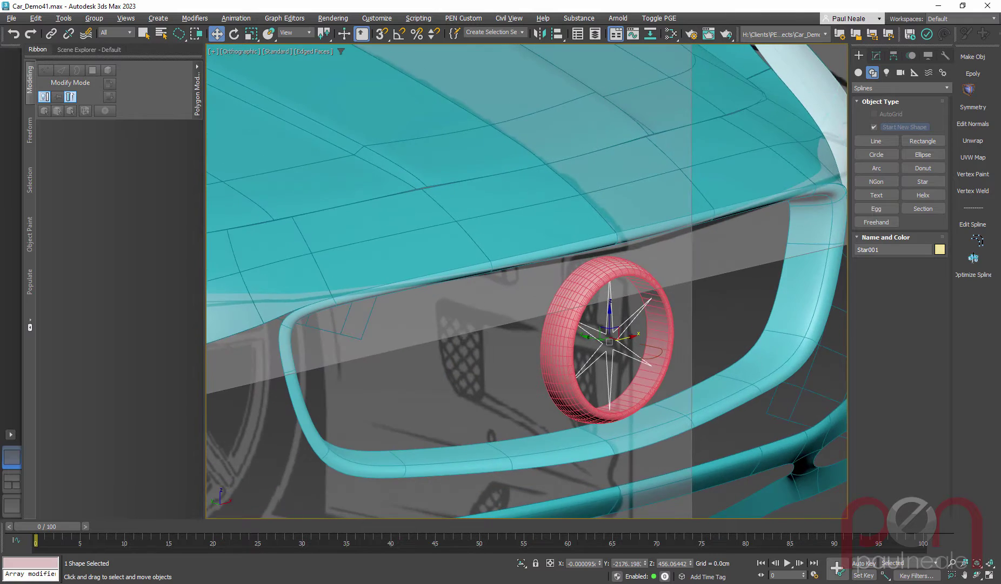
scroll(653, 332, "up", 5)
middle_click_drag(653, 333, 665, 327, "alt")
left_click(876, 56)
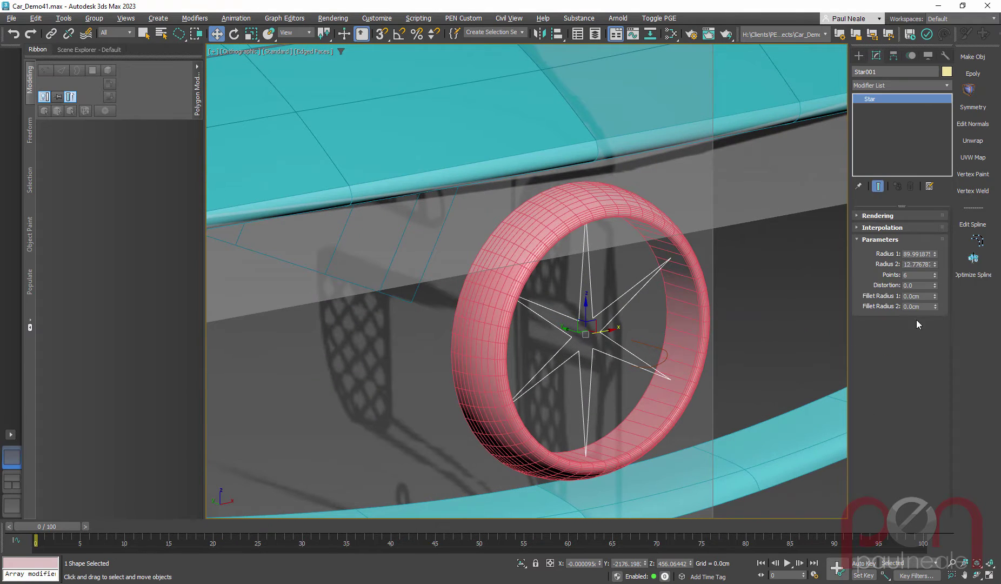
left_click_drag(937, 276, 937, 278)
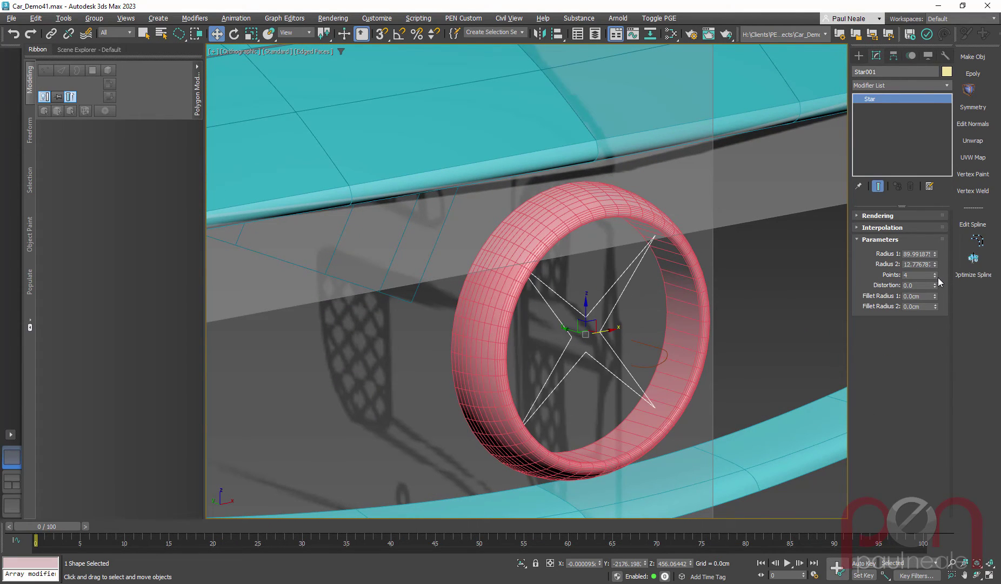
left_click(936, 277)
Step: Compare the star spline with the emblem on the reference image in a close front view
middle_click_drag(674, 340, 666, 340, "alt")
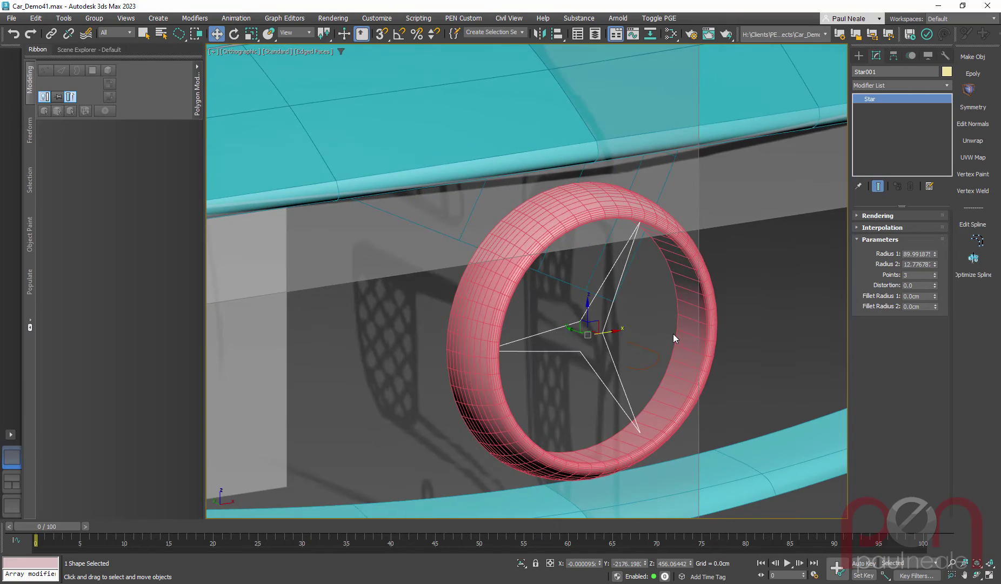
key("f")
middle_click_drag(540, 294, 551, 218, "ctrl+alt")
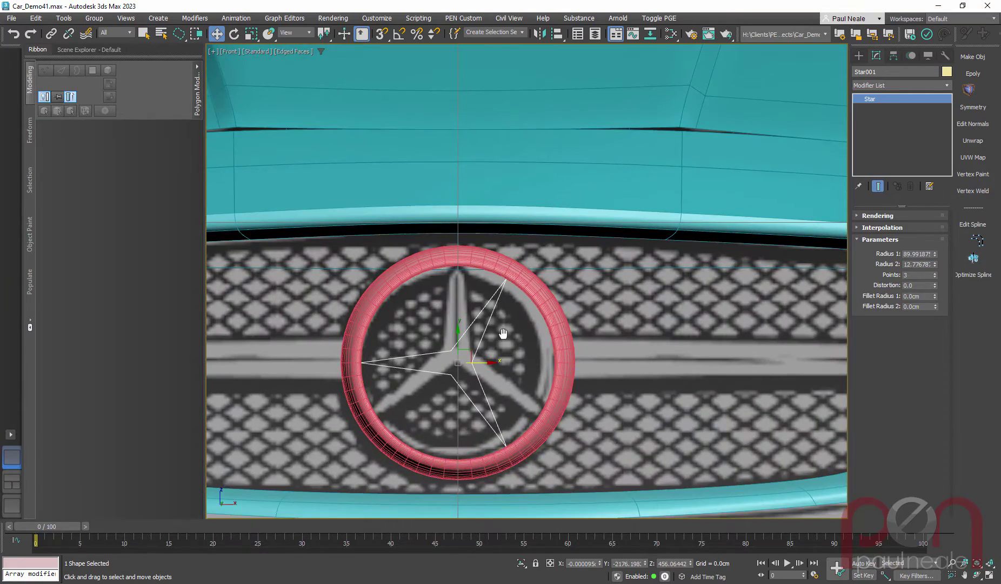
middle_click_drag(503, 333, 565, 286)
middle_click_drag(566, 286, 569, 251, "ctrl+alt")
middle_click_drag(576, 319, 601, 307)
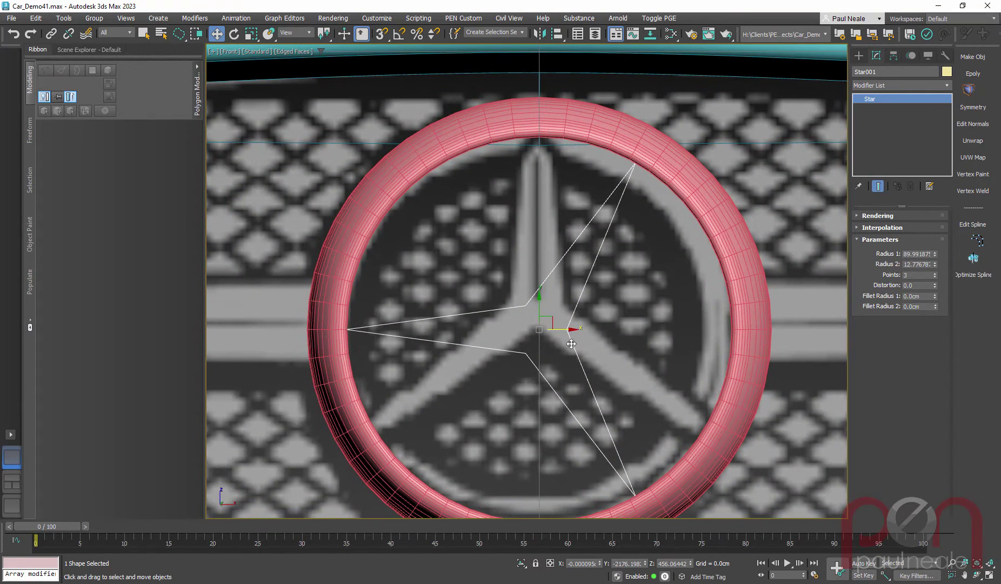
middle_click_drag(571, 344, 584, 334)
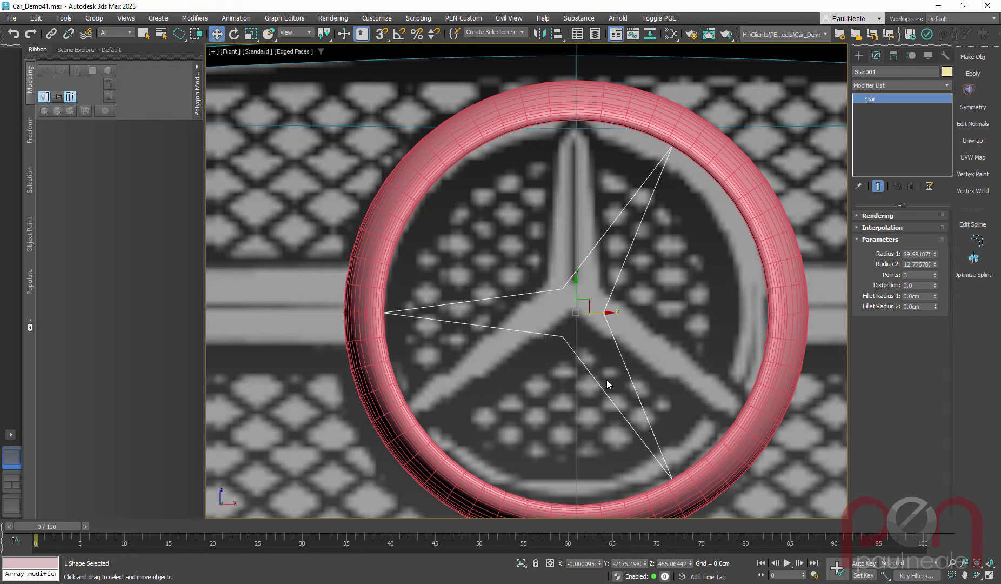
Step: Add an XForm modifier to the three-pointed star spline
middle_click_drag(605, 380, 616, 354)
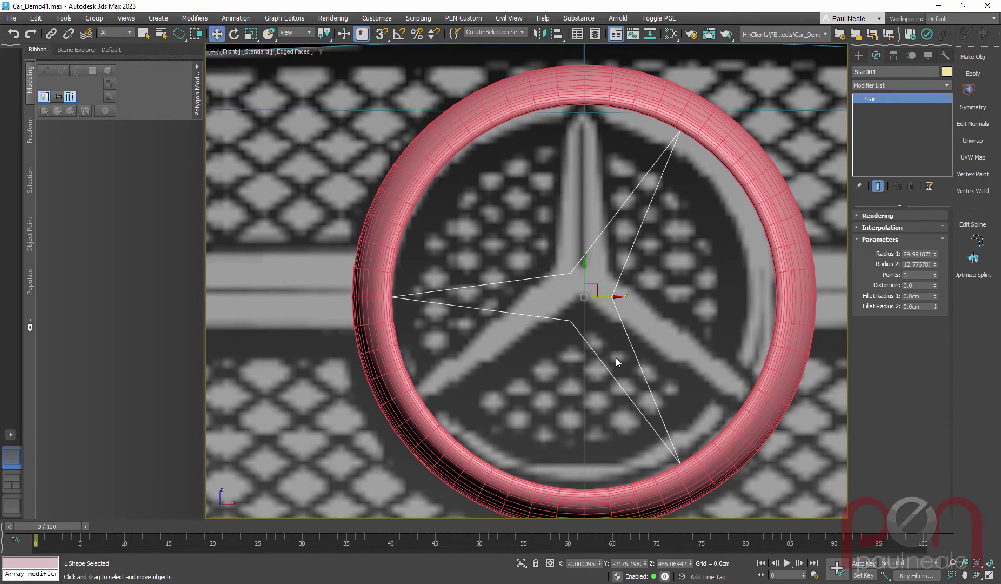
type("x")
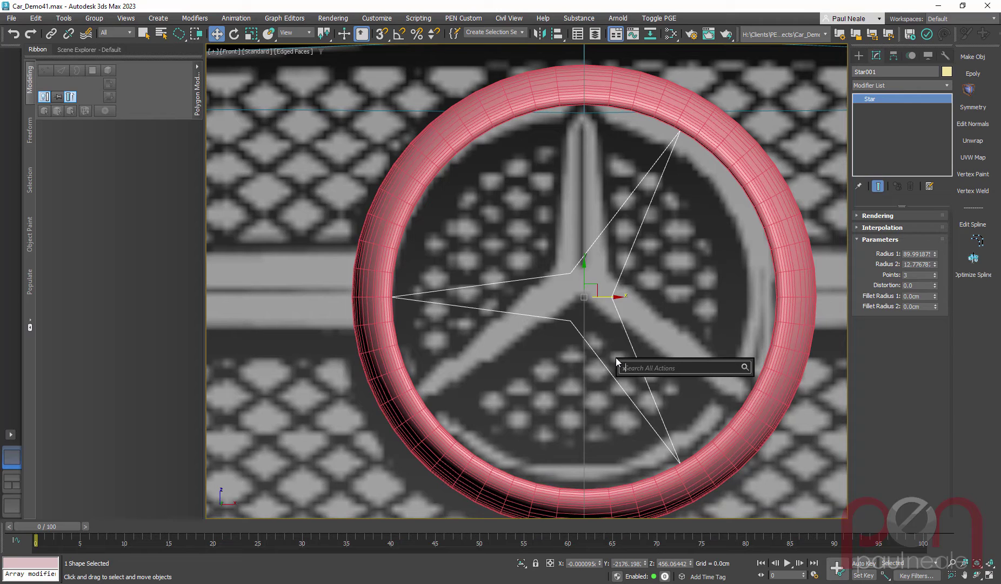
type("xfor")
key("Return")
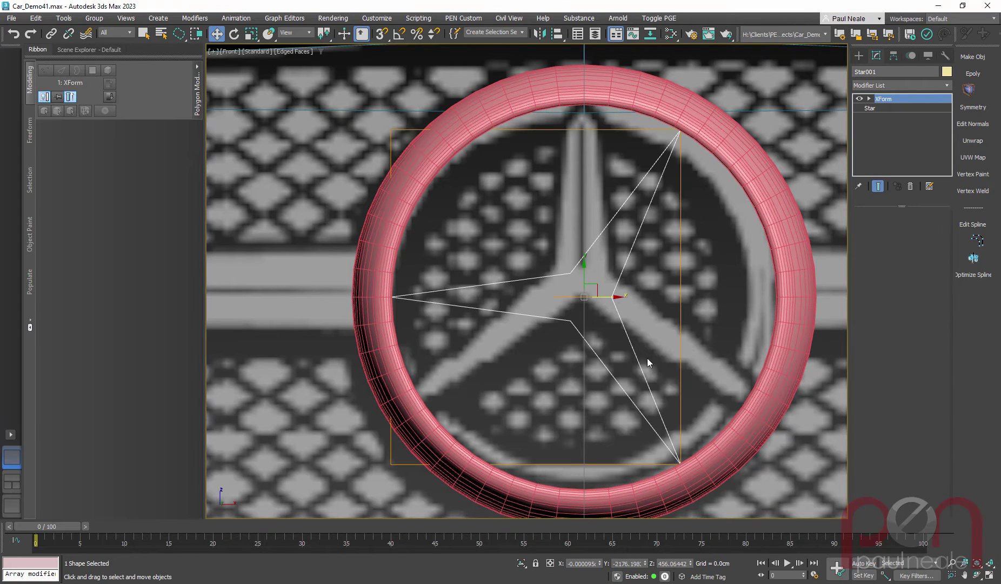
Step: Rotate the star's XForm gizmo with angle snap so one point faces straight up, matching the reference emblem
middle_click_drag(645, 364, 568, 354)
key("1")
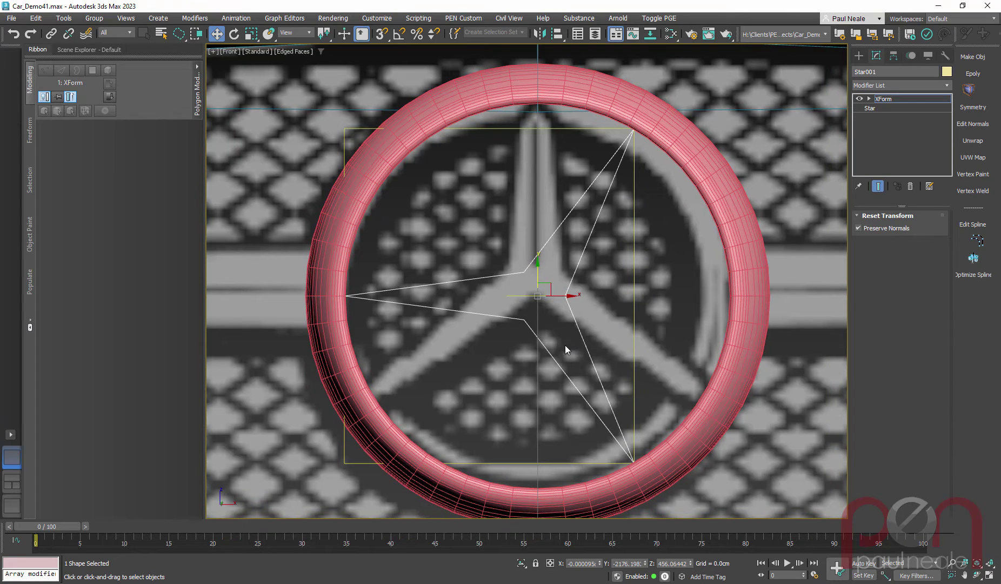
key("e")
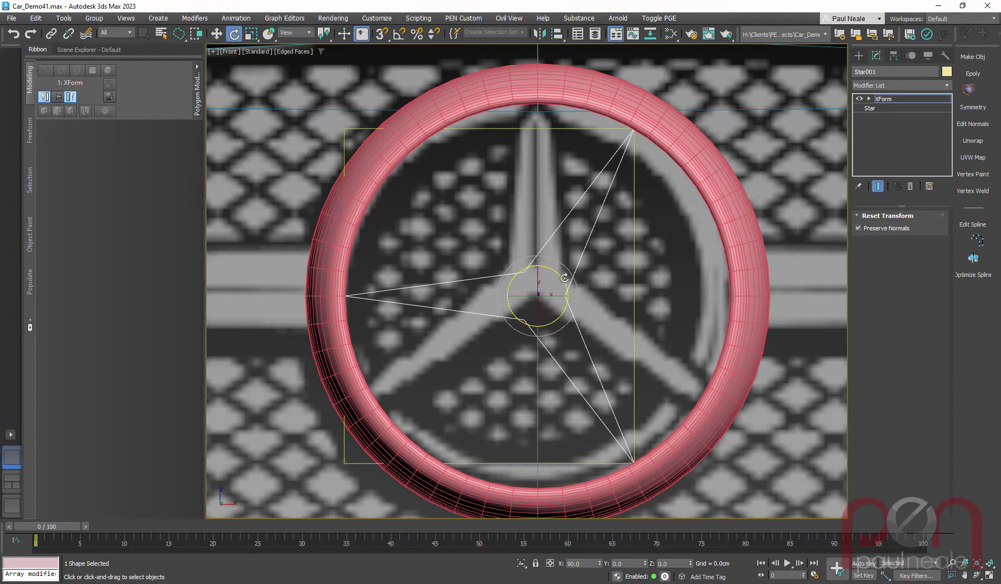
key("a")
left_click_drag(566, 277, 551, 265)
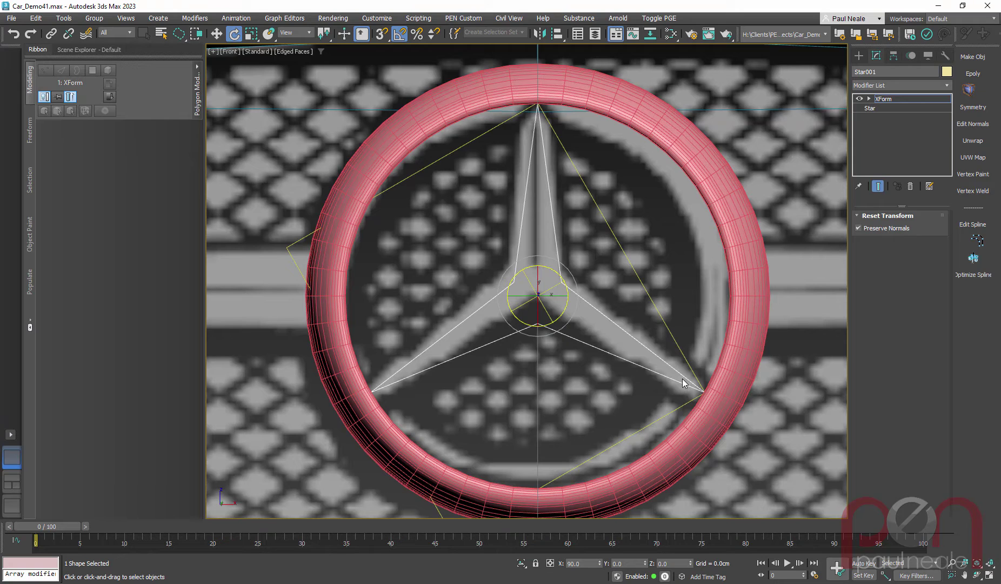
key("a")
left_click(676, 378)
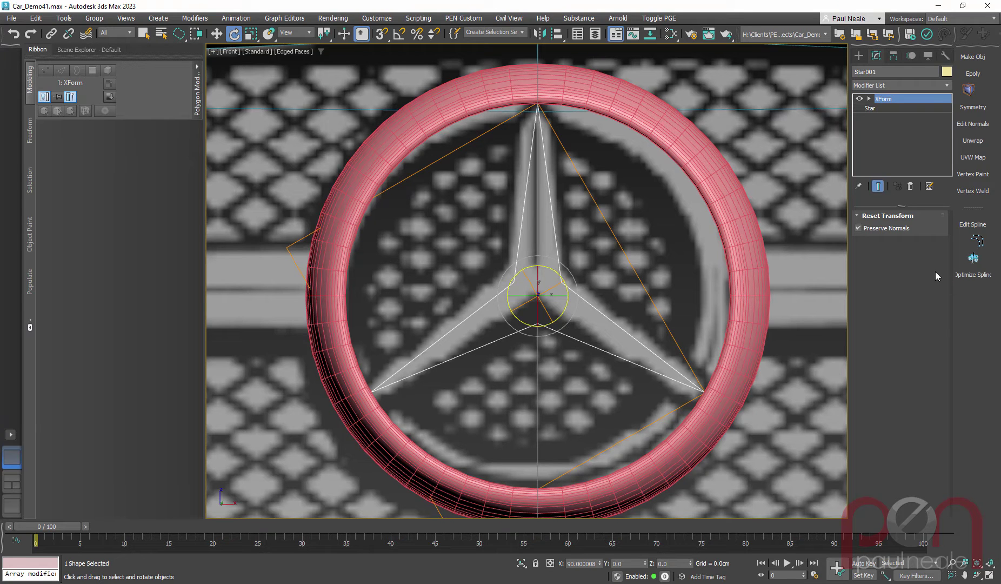
Step: Extrude the star spline by 25 cm
left_click(975, 259)
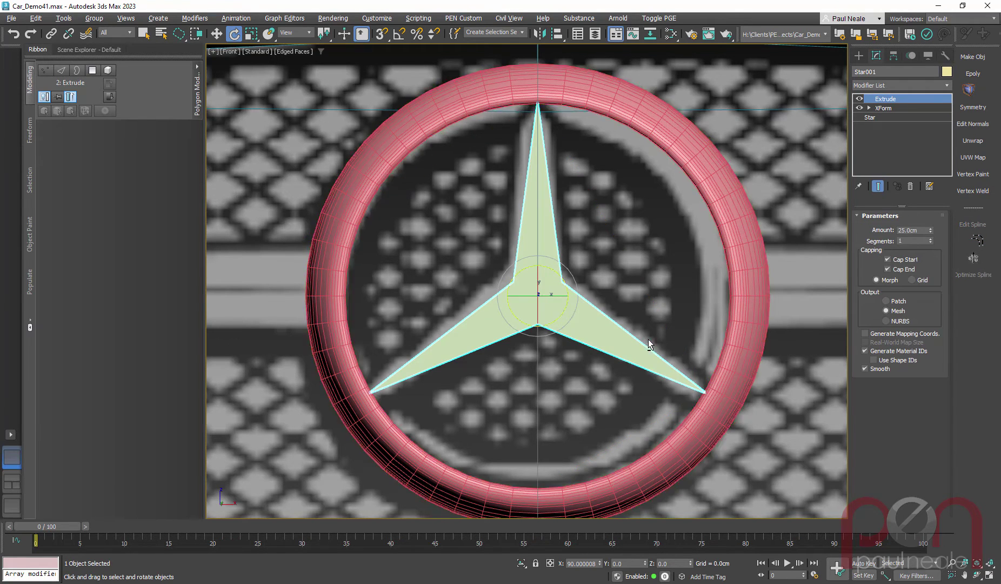
middle_click_drag(648, 345, 713, 349, "alt")
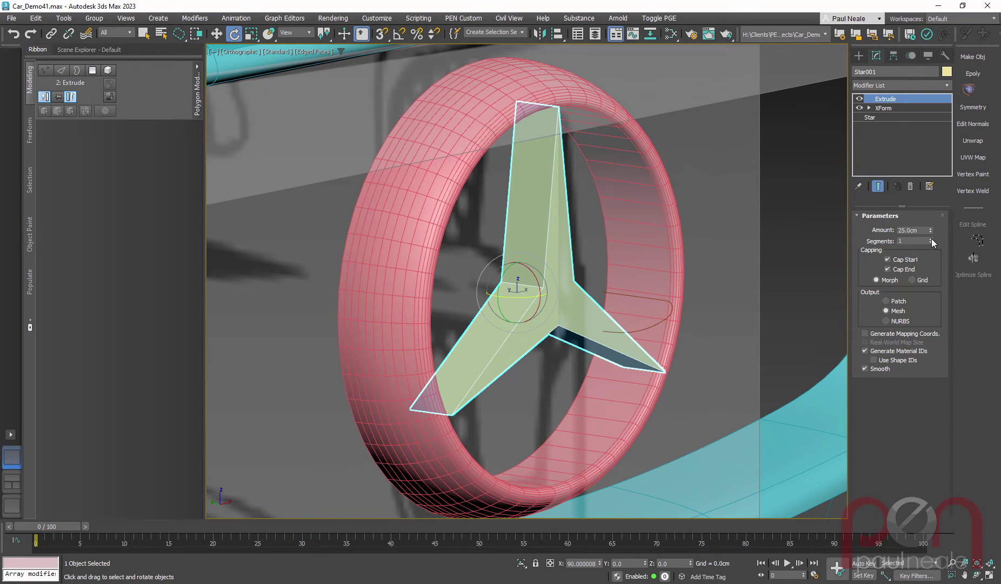
middle_click_drag(742, 314, 732, 318, "alt")
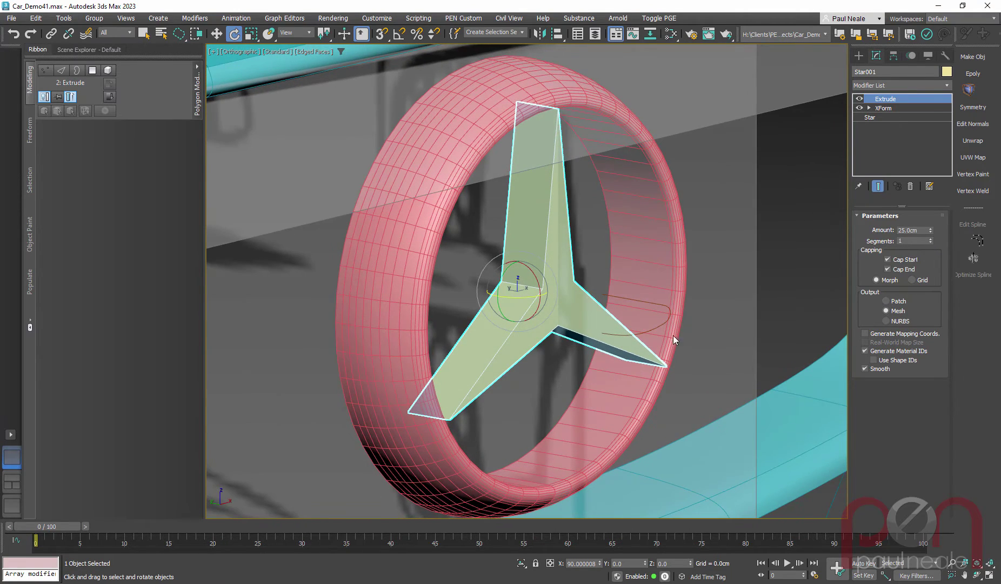
middle_click_drag(672, 336, 682, 331, "alt")
Step: Add a Taper modifier to the extruded star with an amount of -1.0
type("x")
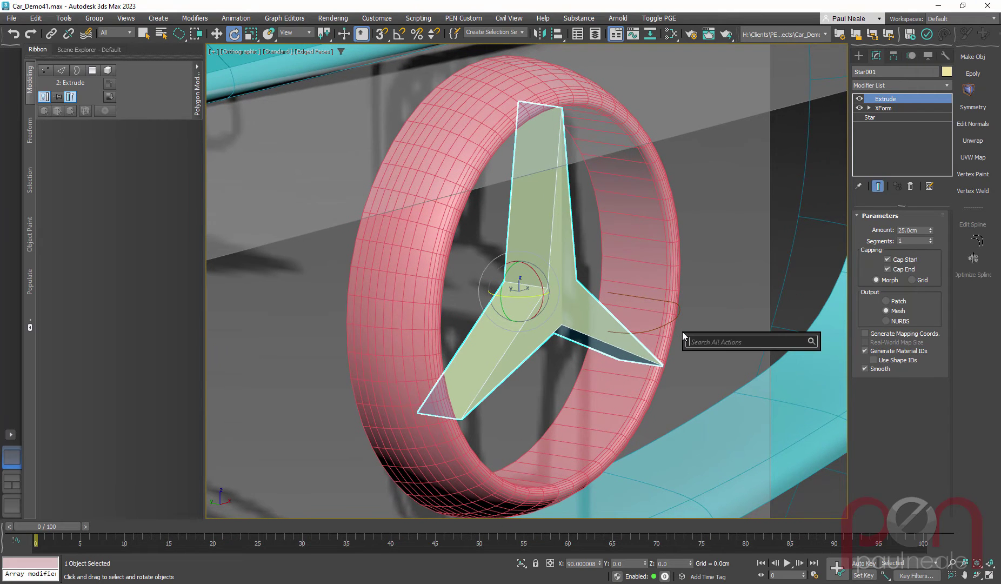
type("taper")
key("Return")
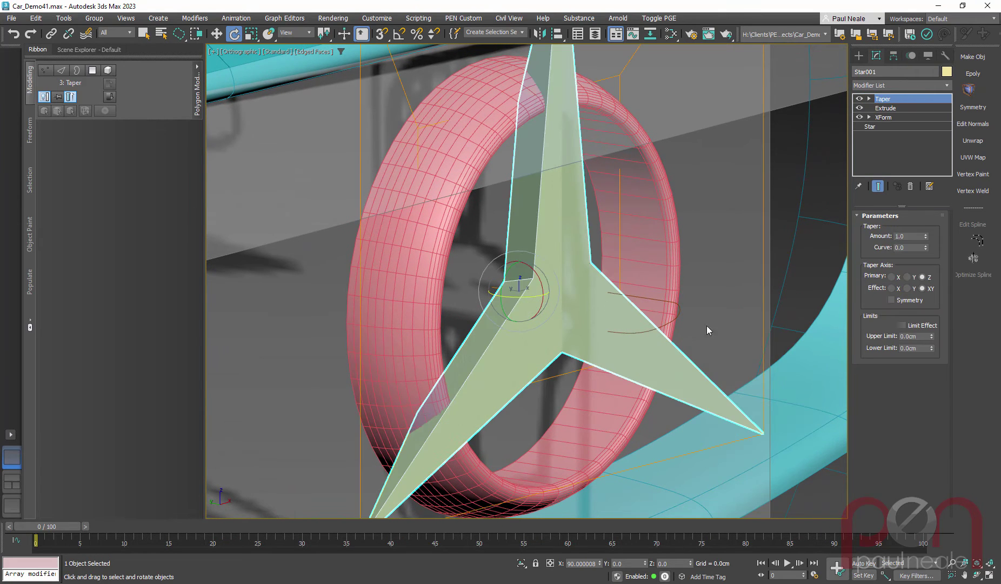
double_click(913, 237)
type("-1.0")
key("Return")
Step: Move the star about 12 cm along Y towards the front of the ring and check it in the left view
middle_click_drag(714, 322, 586, 314, "alt")
right_click(586, 314)
left_click(646, 322)
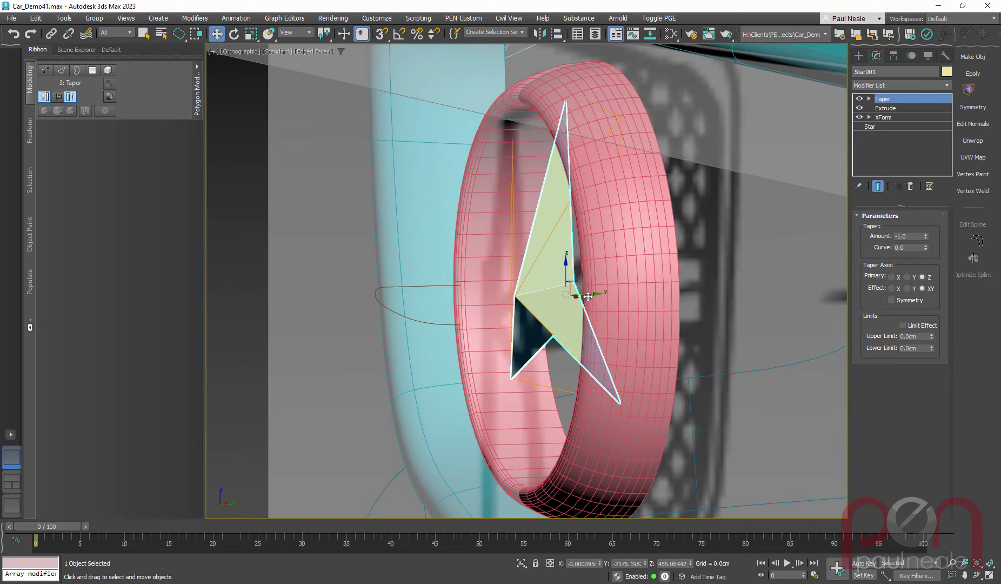
left_click_drag(593, 296, 576, 296)
left_click_drag(571, 298, 569, 304)
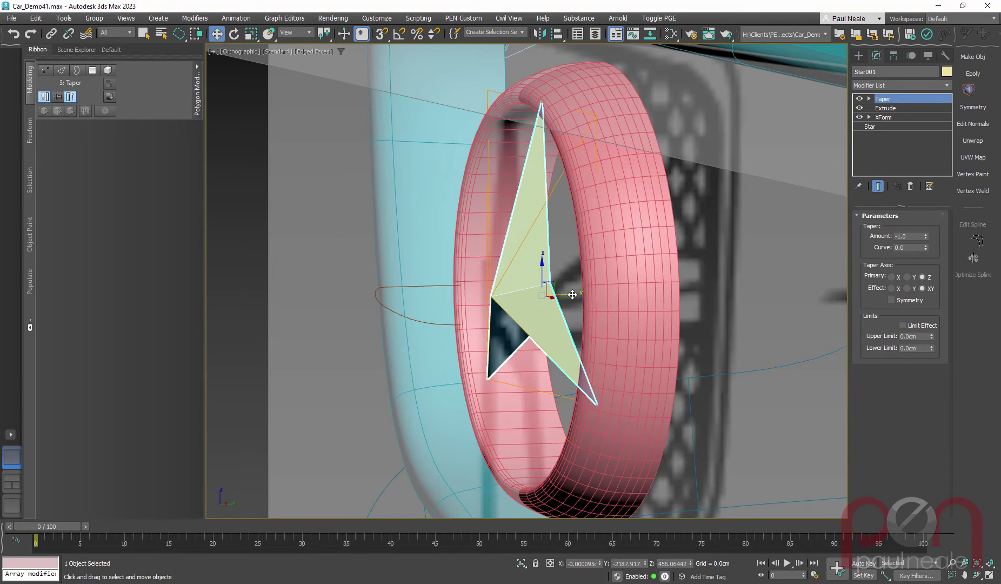
key("l")
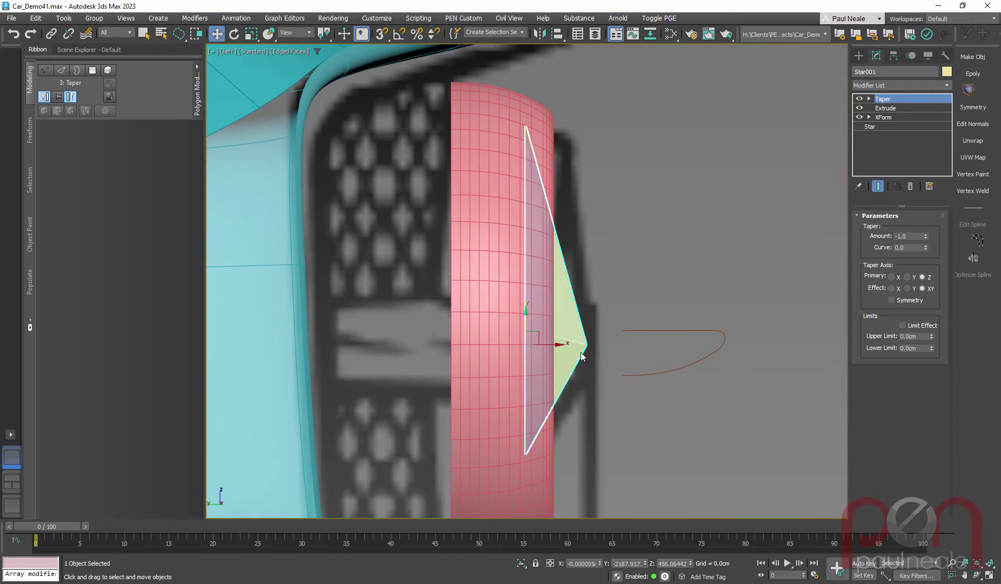
Step: Select the ring together with the star and give both a light grey object colour
middle_click_drag(624, 347, 670, 346, "alt")
left_click(670, 345, "ctrl")
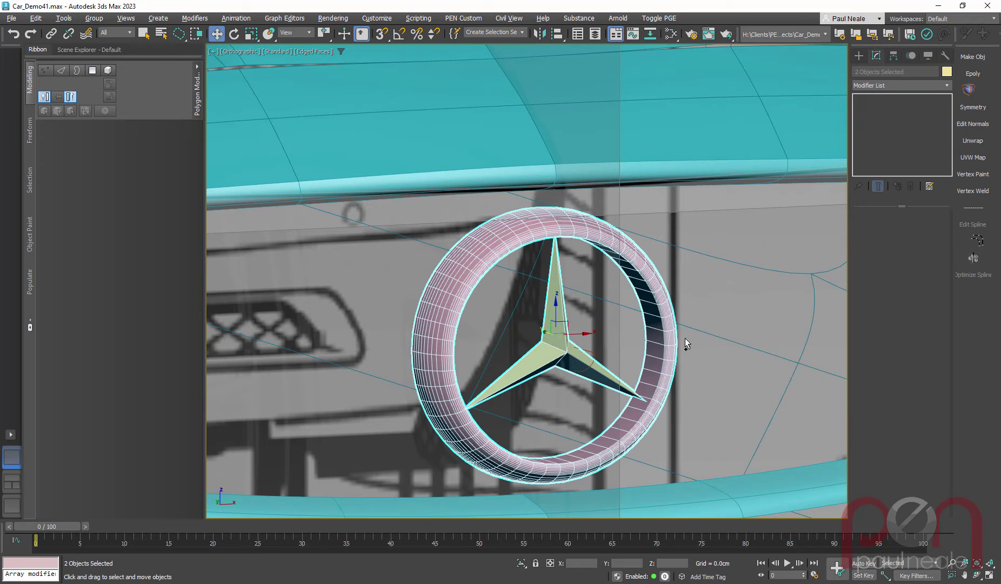
left_click(946, 71)
left_click(630, 315)
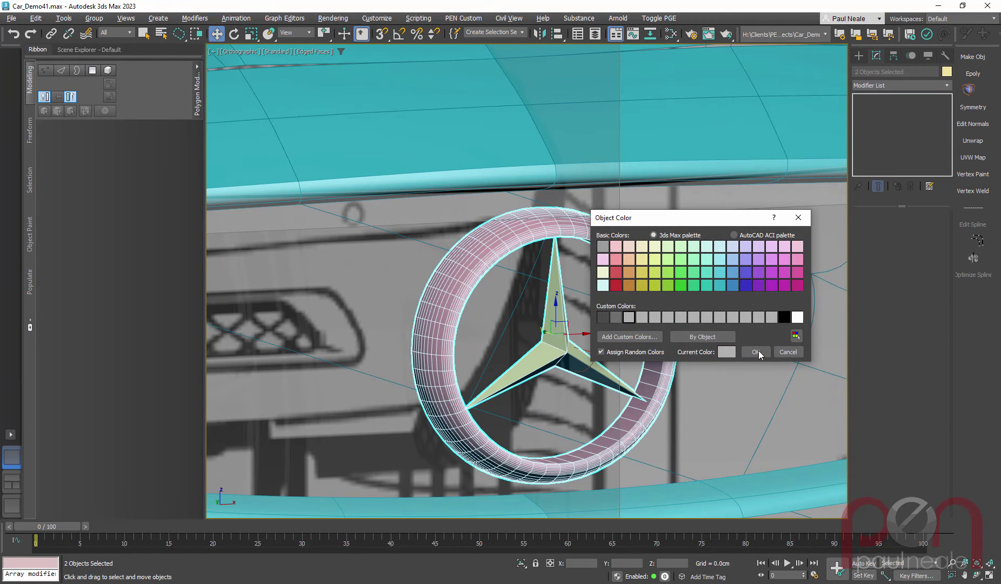
left_click(767, 351)
Step: In the front view, draw a box over the grille bar beside the badge, about 366 cm wide, 35.5 cm long and 36.4 cm high
scroll(670, 354, "down", 6)
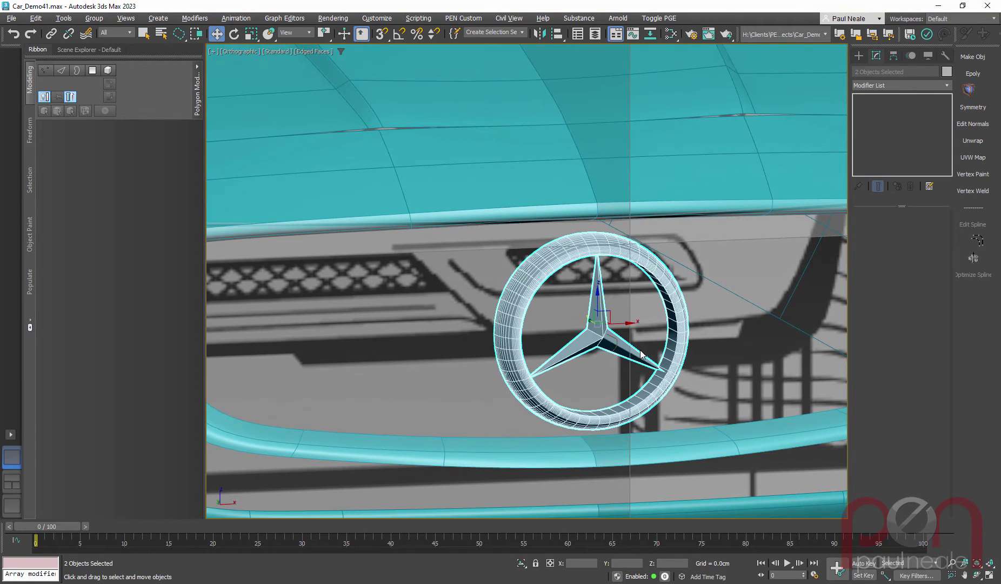
key("f")
scroll(416, 322, "up", 6)
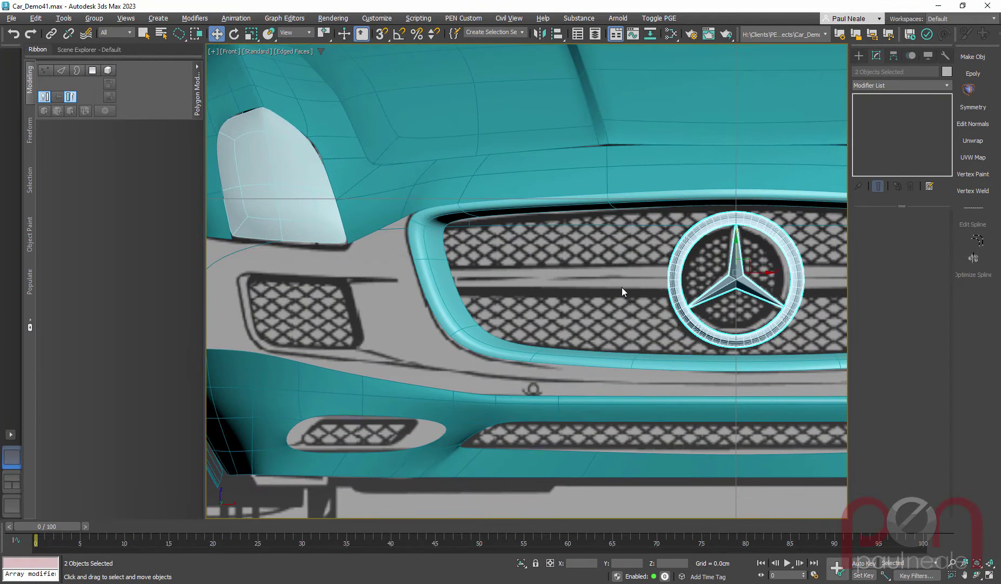
middle_click_drag(621, 287, 530, 314)
right_click(525, 333, "ctrl")
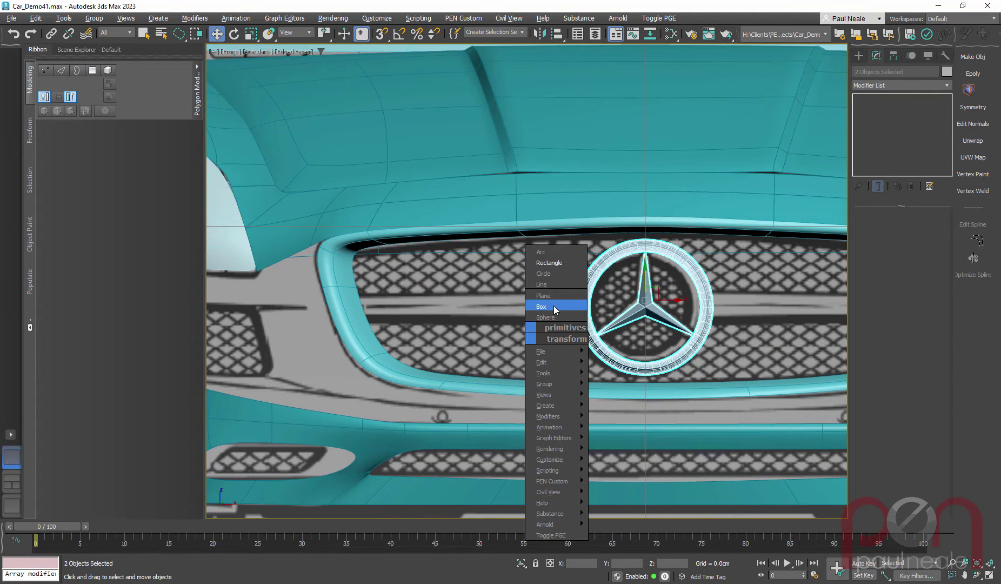
left_click(554, 306)
left_click_drag(353, 295, 582, 318)
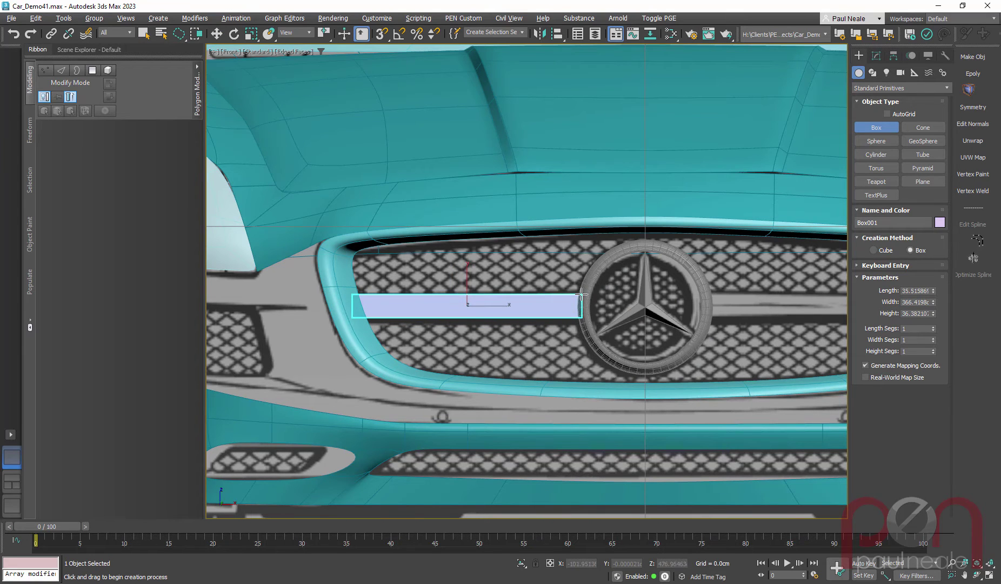
Step: In the left view, move the box forward along the car's length into the front grille opening at the badge
middle_click_drag(535, 335, 460, 336, "alt")
scroll(581, 338, "down", 4)
key("l")
key("z")
scroll(514, 336, "down", 4)
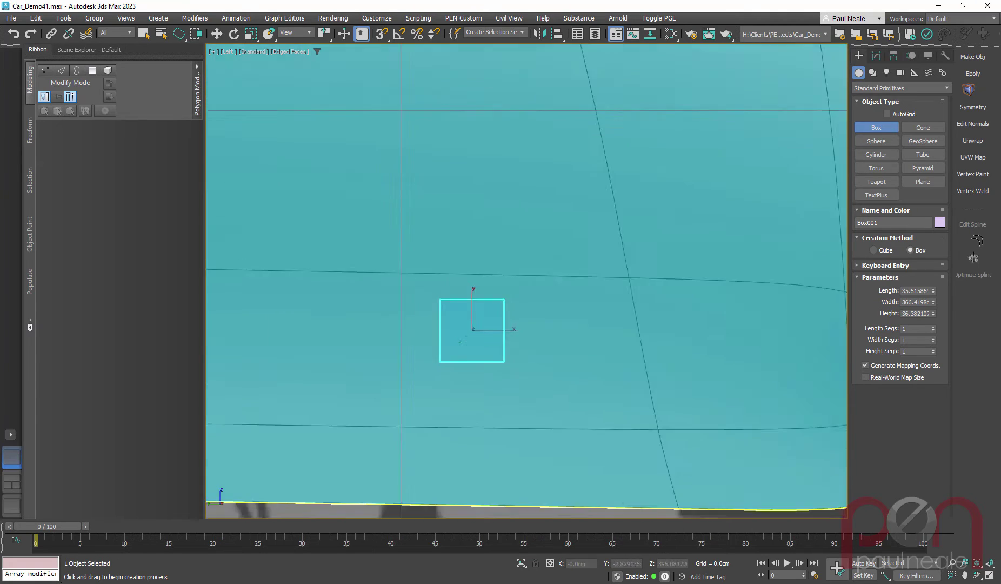
scroll(261, 346, "down", 6)
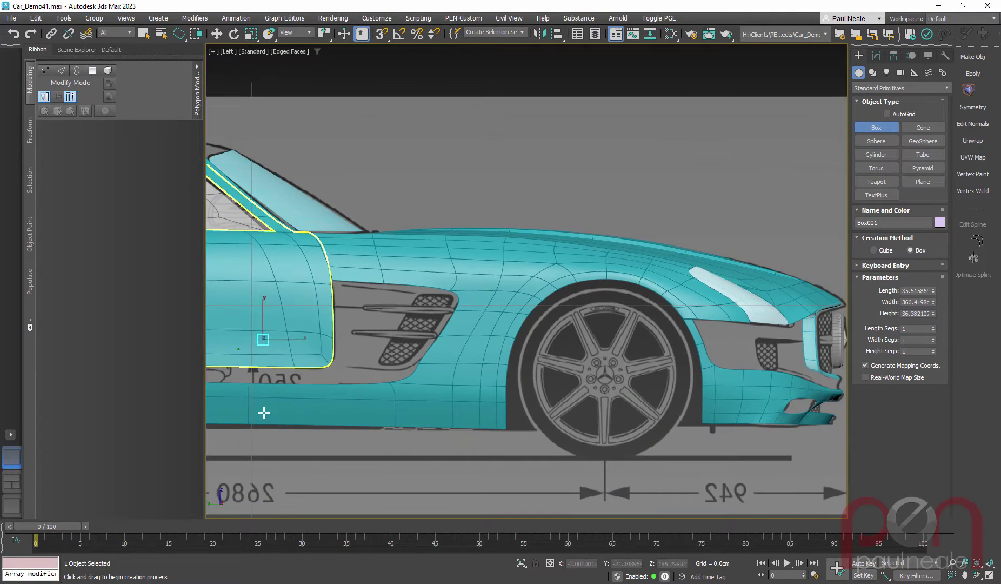
key("w")
left_click_drag(277, 340, 843, 350)
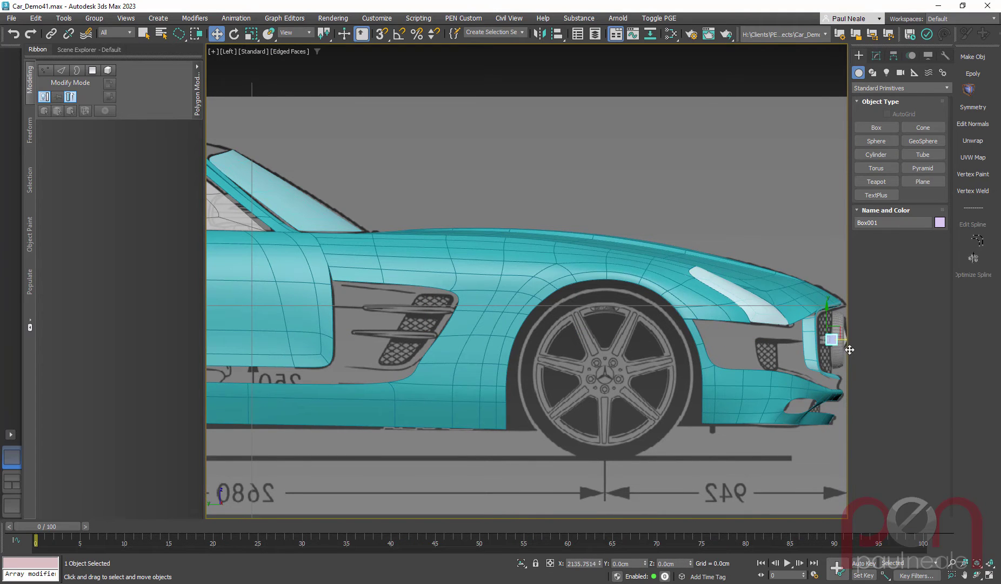
Step: Move only the box's pivot to X 0 on the car's centreline
scroll(813, 340, "up", 3)
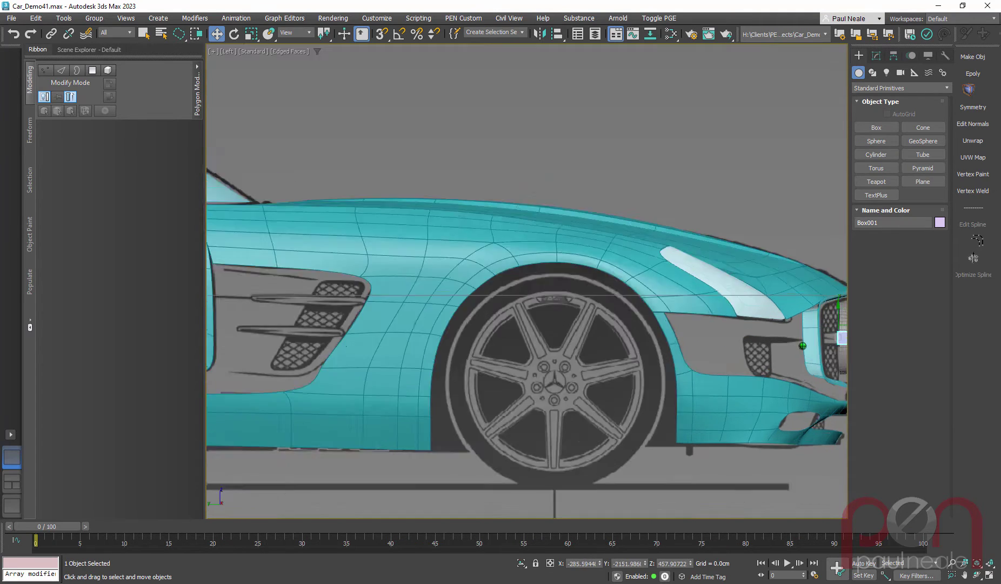
key("z")
middle_click_drag(687, 348, 577, 365, "alt")
scroll(670, 340, "down", 8)
middle_click_drag(714, 365, 496, 219)
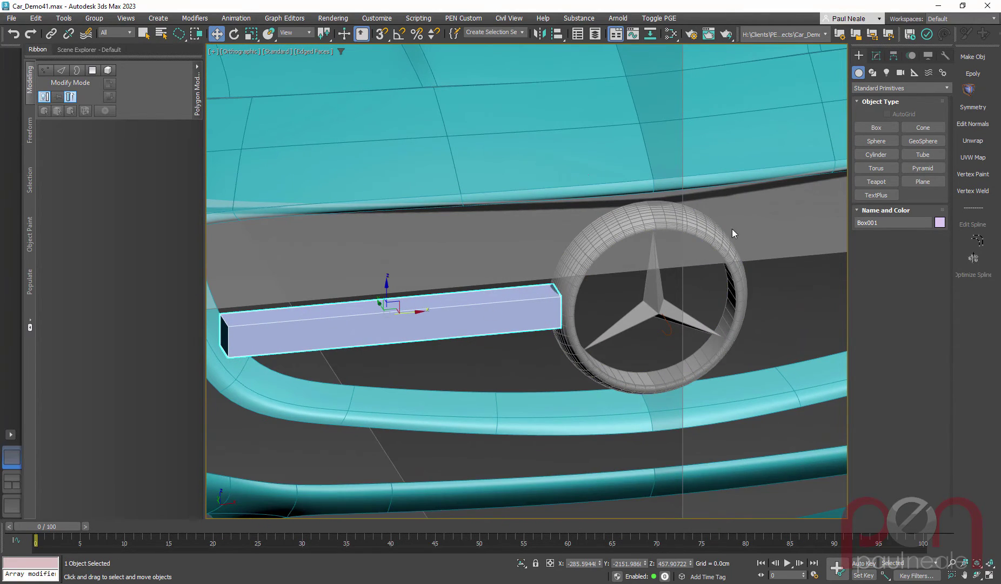
mouse_move(491, 333)
middle_mouse_down("alt")
mouse_move(461, 328)
mouse_move(479, 327)
middle_mouse_up("alt")
key("Insert")
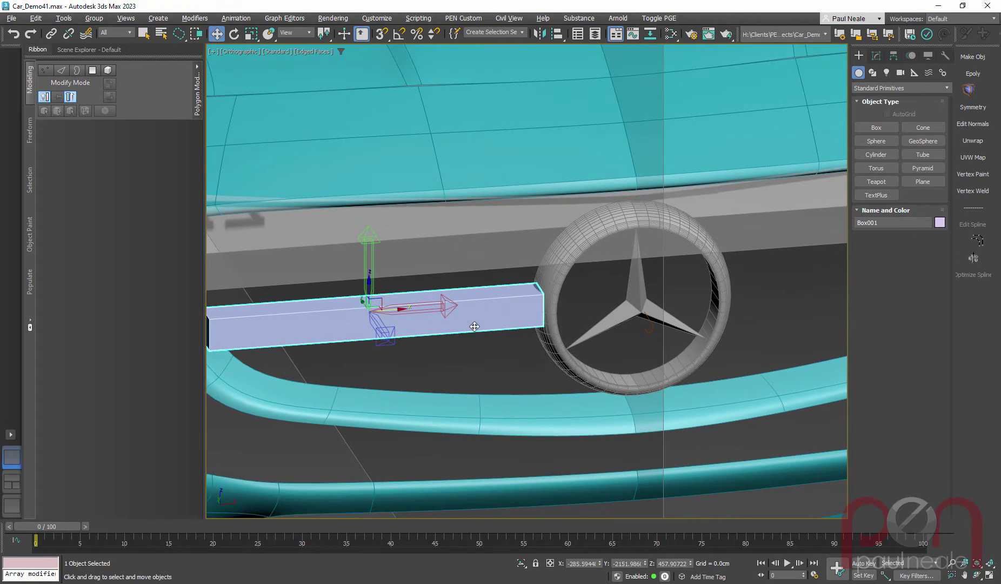
right_click(600, 564)
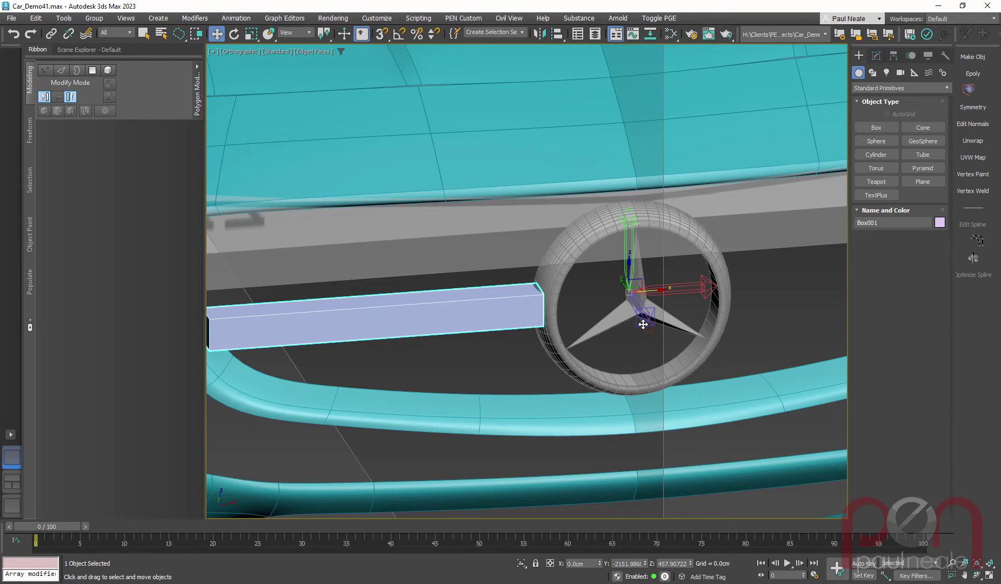
Step: Reset the box's transform with Reset XForm and convert it to an Editable Poly
left_click(945, 55)
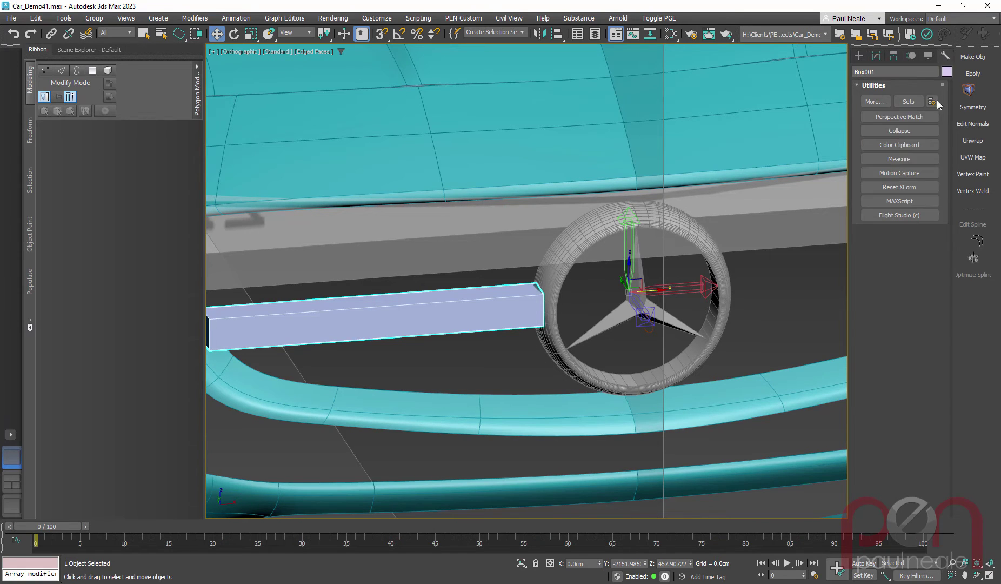
left_click(911, 188)
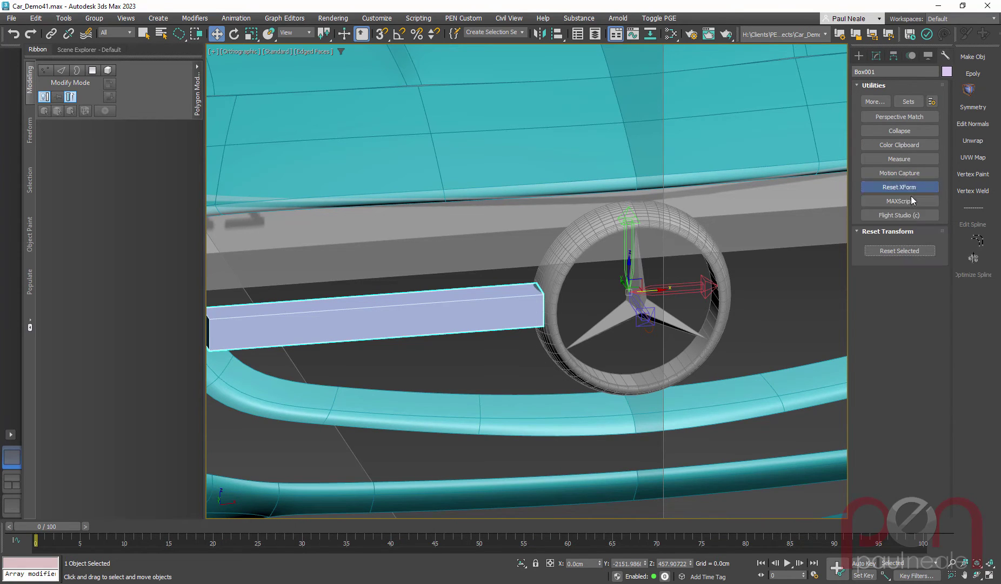
left_click(893, 250)
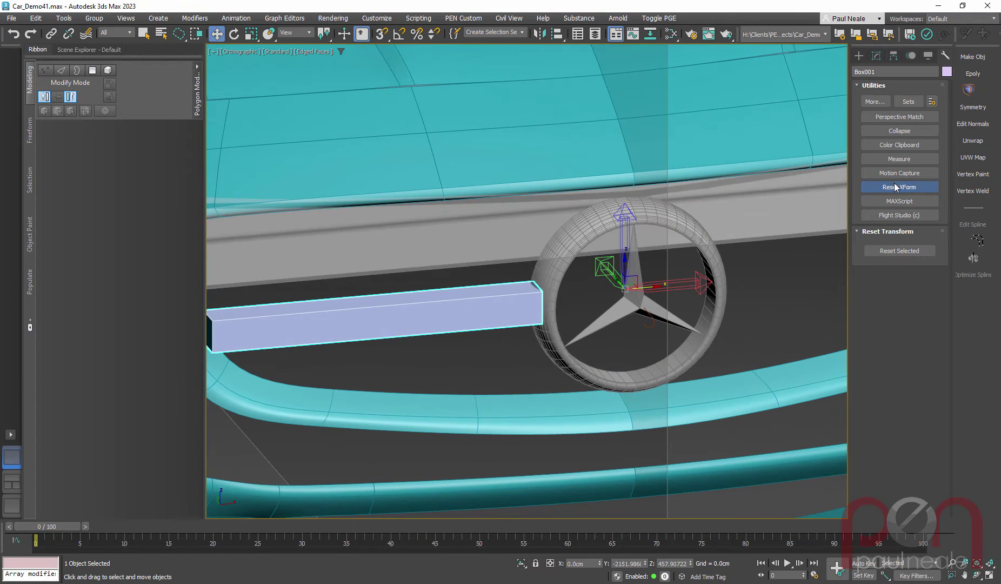
left_click(876, 56)
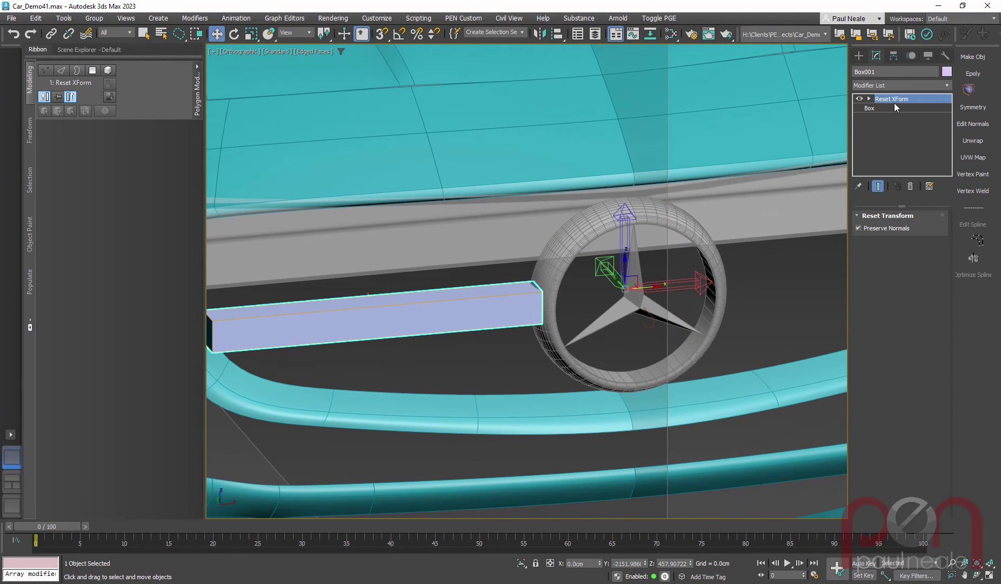
right_click(582, 312)
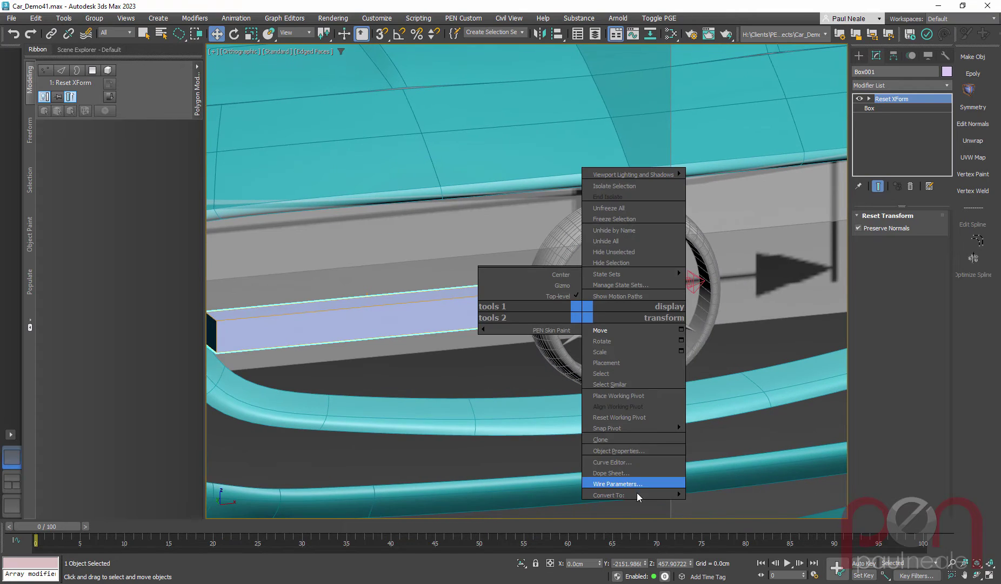
mouse_move(638, 495)
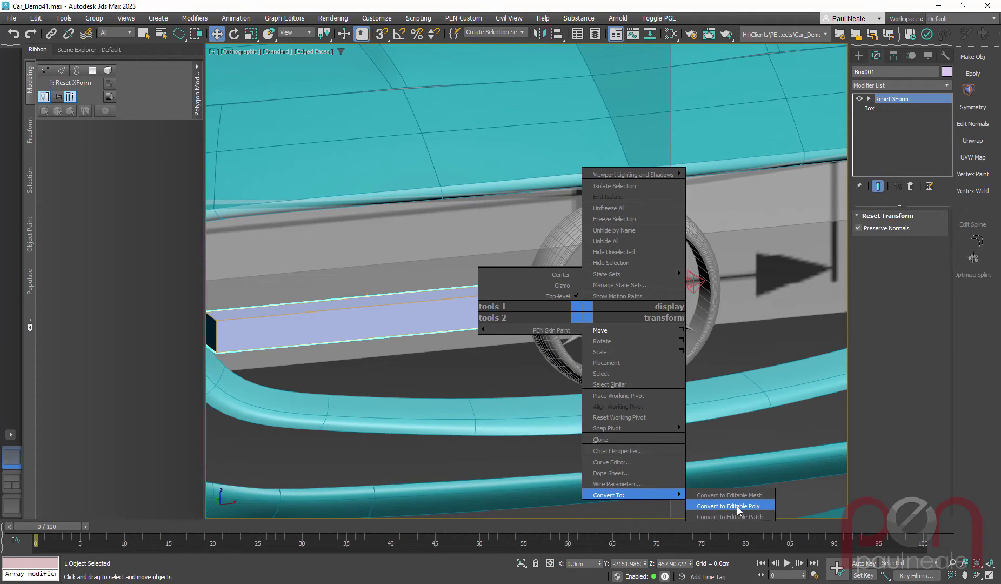
left_click(738, 510)
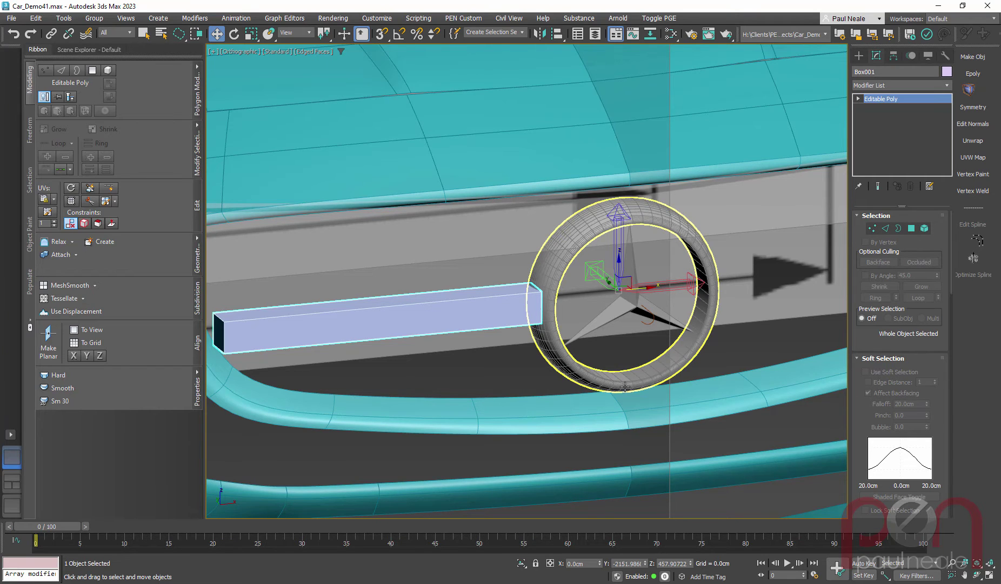
Step: Delete the grille bar's rear polygon and its inner end polygon beside the badge
middle_click_drag(634, 389, 631, 389, "alt")
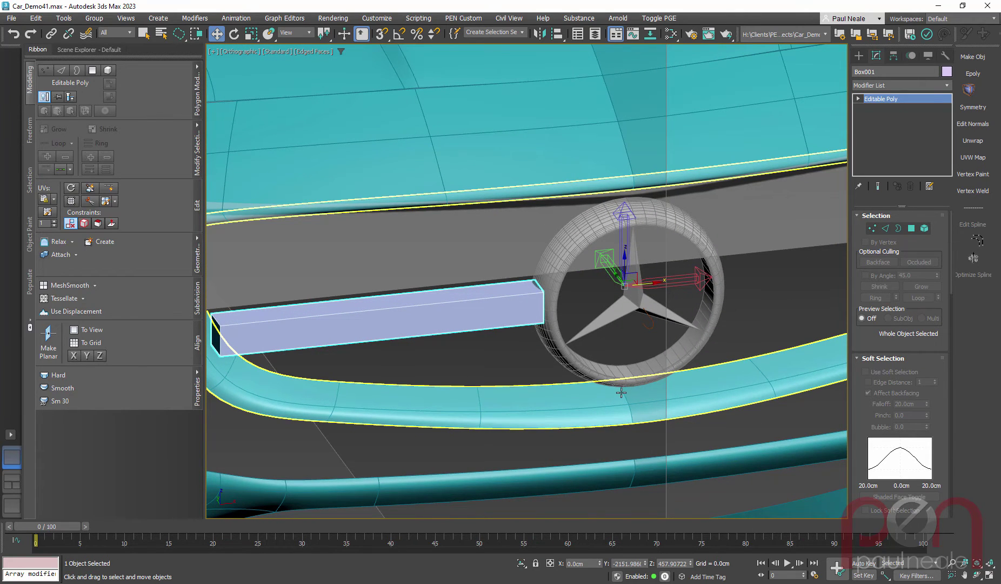
middle_click_drag(585, 347, 586, 294, "alt")
scroll(560, 347, "up", 2)
key("4")
left_click(550, 322)
left_click(646, 315, "ctrl")
key("Delete")
left_click(913, 232)
Step: Copy the OpenSubdiv and Symmetry modifiers from the car body and paste them as instances onto the grille bar
scroll(559, 295, "down", 2)
left_click(532, 165)
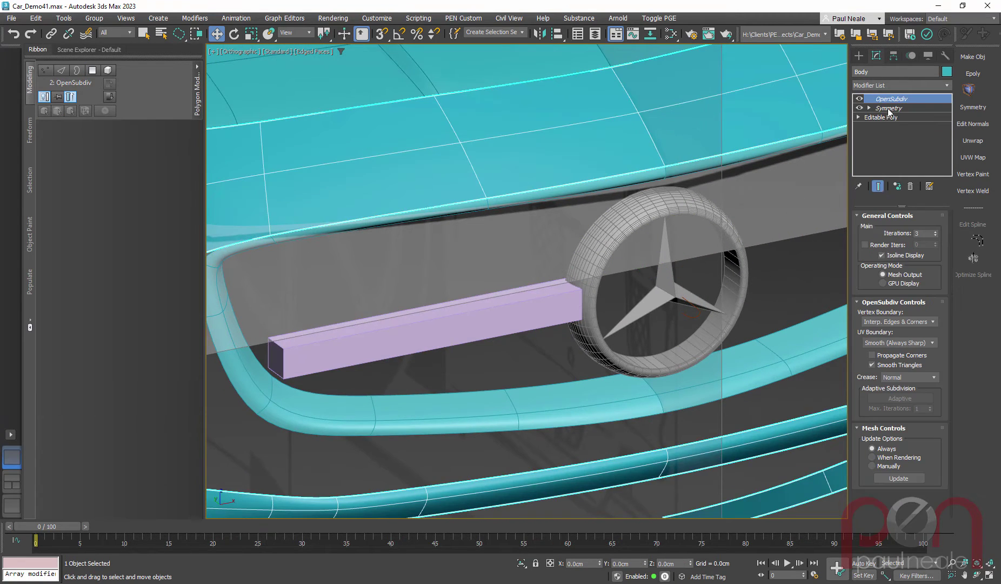
left_click(894, 108, "ctrl")
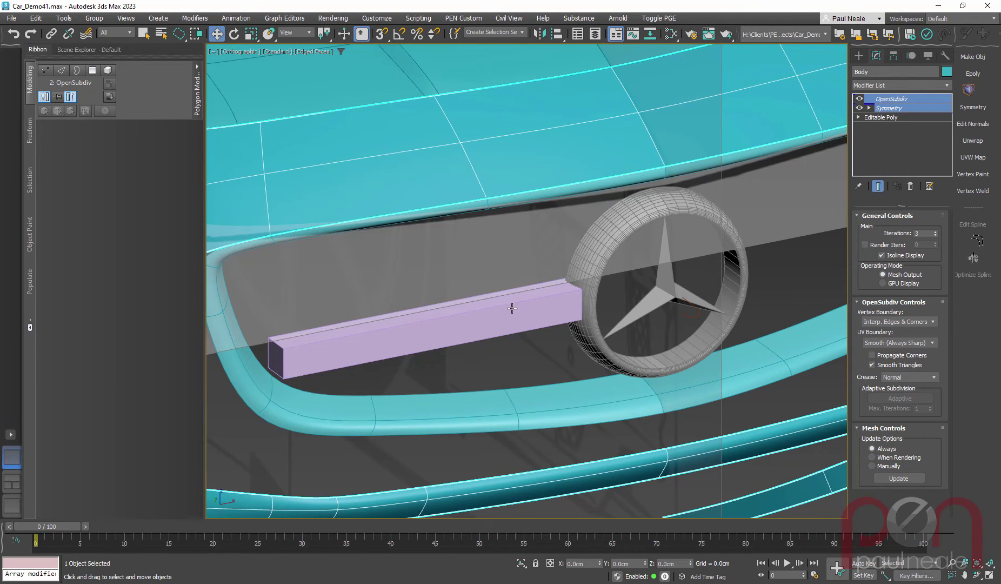
middle_click_drag(512, 308, 522, 301, "alt")
left_click(670, 230)
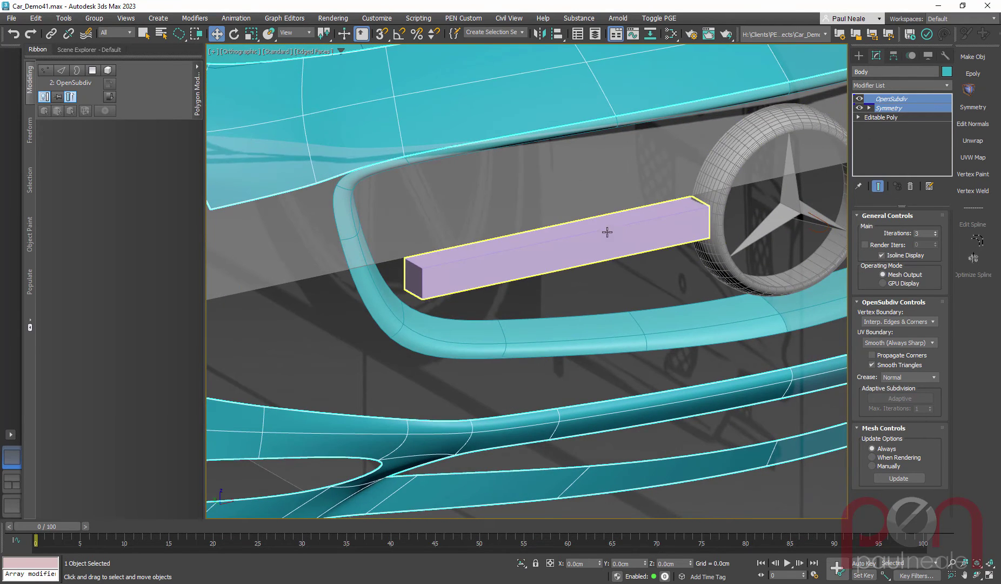
middle_click_drag(670, 230, 392, 402, "alt")
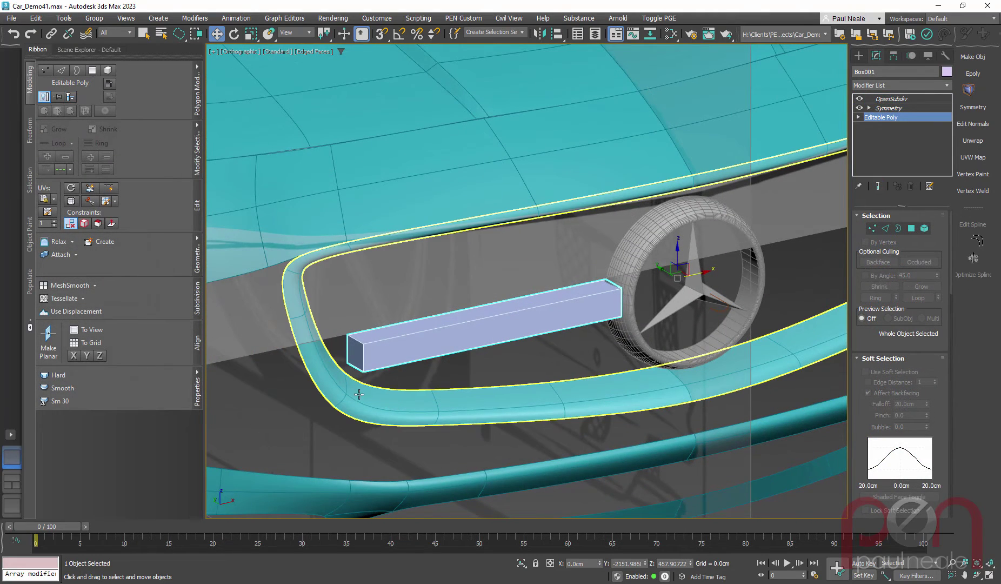
Step: Taper the bar by scaling down the height of its outer end polygon and its front polygon
key("4")
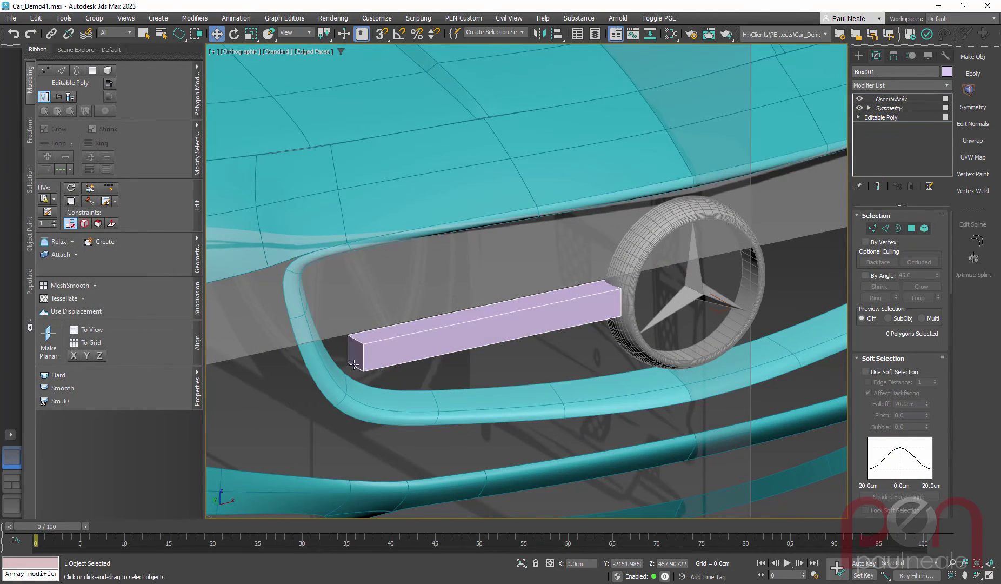
left_click(356, 351)
scroll(373, 340, "up", 3)
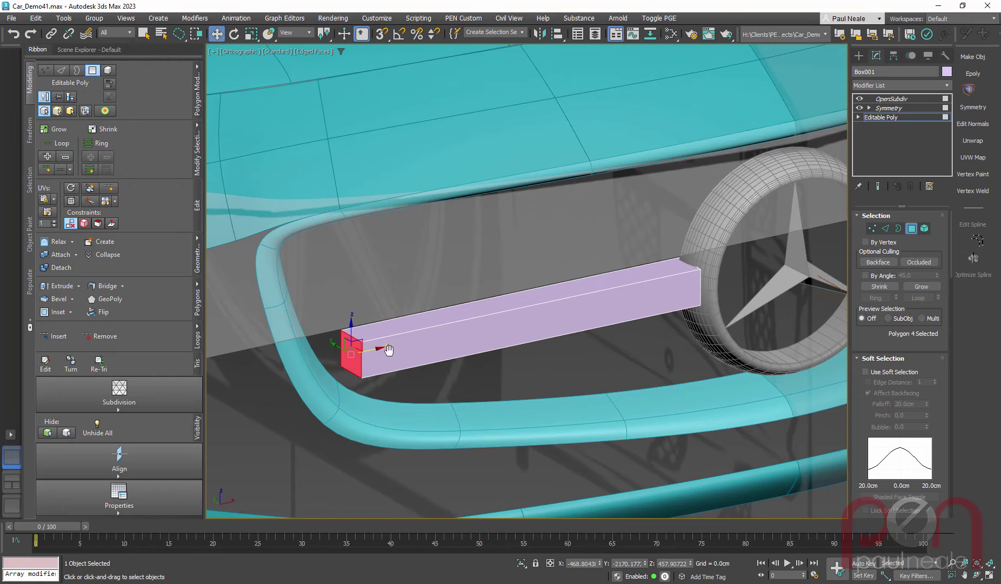
middle_click_drag(389, 350, 403, 347)
key("r")
left_click_drag(366, 319, 366, 334)
left_click(599, 308)
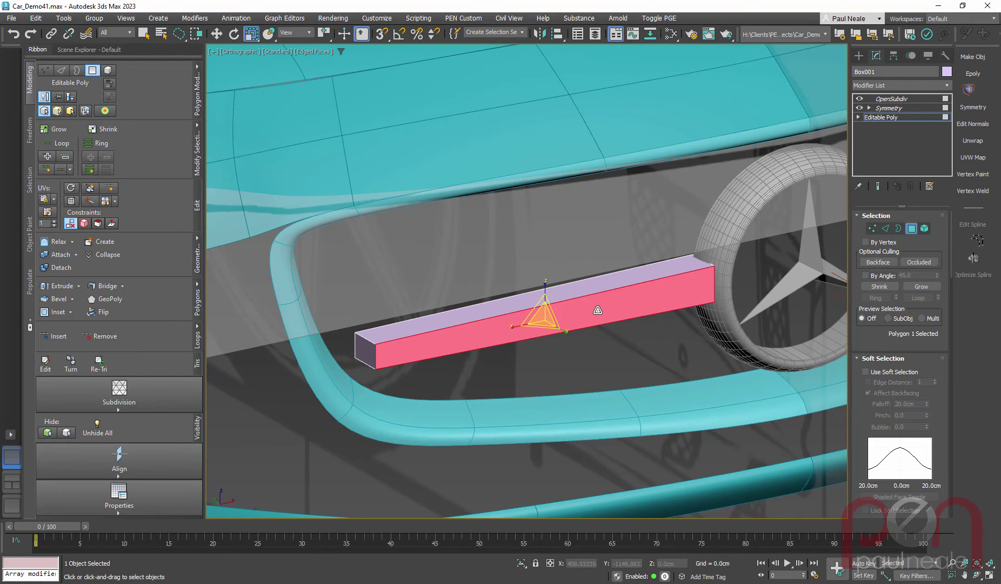
left_click_drag(546, 304, 548, 322)
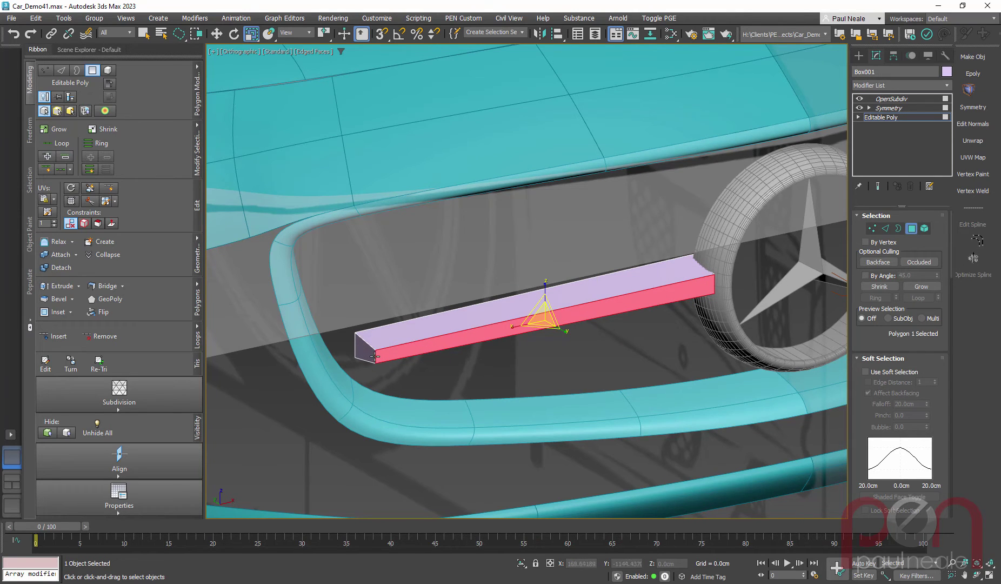
Step: Move the front vertical edge at the bar's outer end about 11.8 cm along X toward the badge
middle_click_drag(374, 356, 378, 353)
key("2")
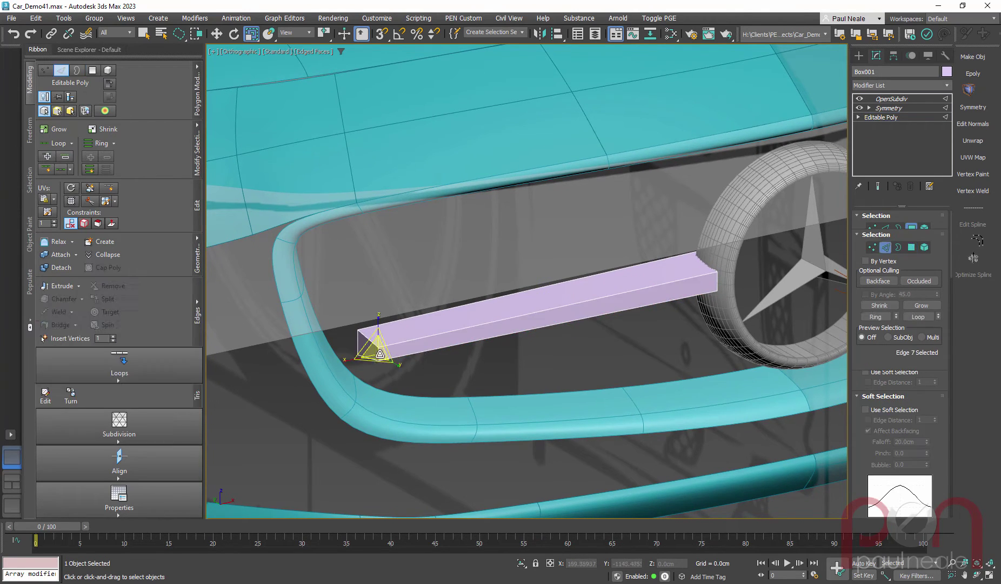
double_click(373, 352)
key("w")
left_click_drag(373, 352, 407, 347)
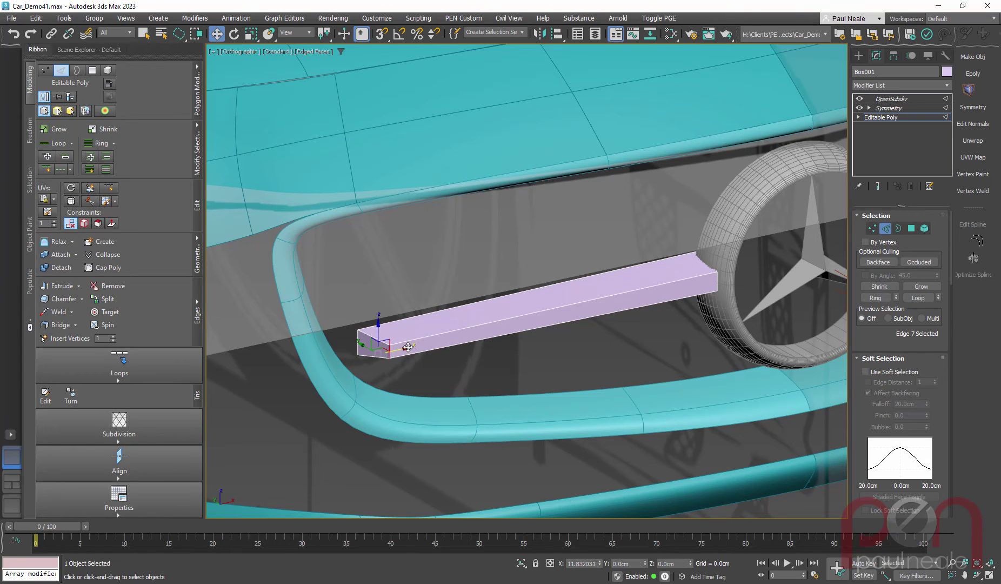
Step: Select the two rear vertices at the bar's inner end and move them slightly forward inside the badge ring
middle_click_drag(407, 347, 520, 336, "alt")
scroll(540, 155, "up", 2)
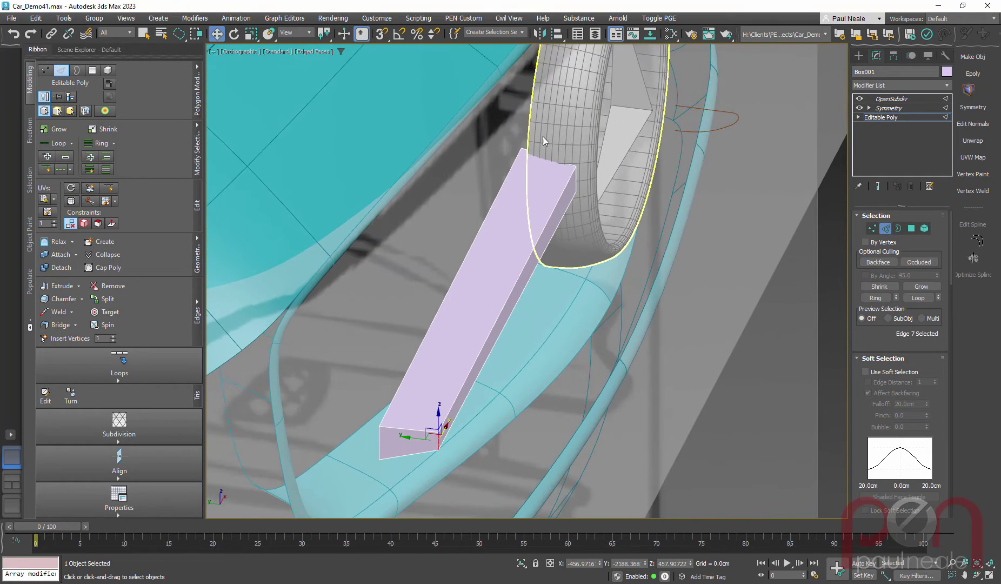
left_click(576, 180)
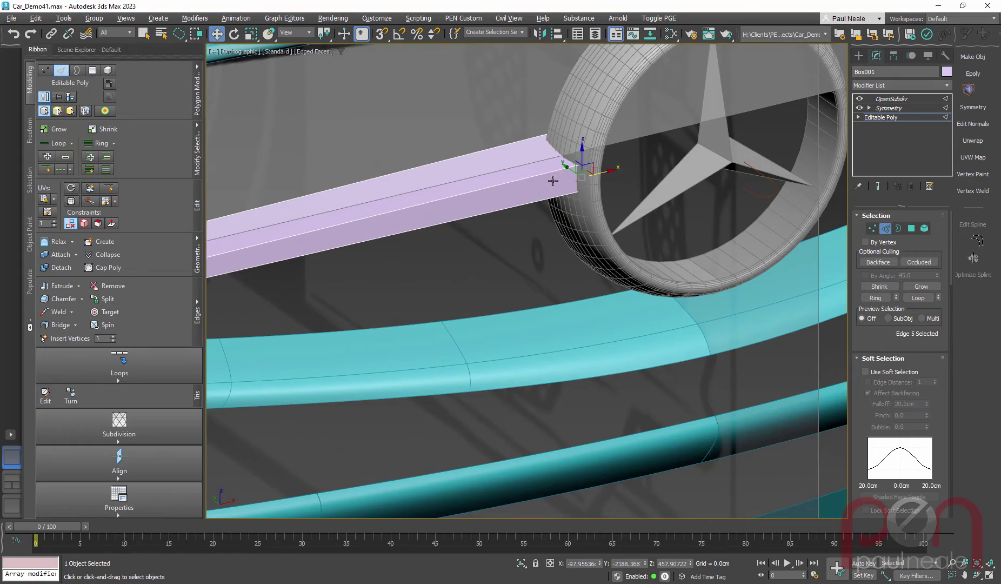
middle_click_drag(604, 169, 475, 157, "alt")
key("F3")
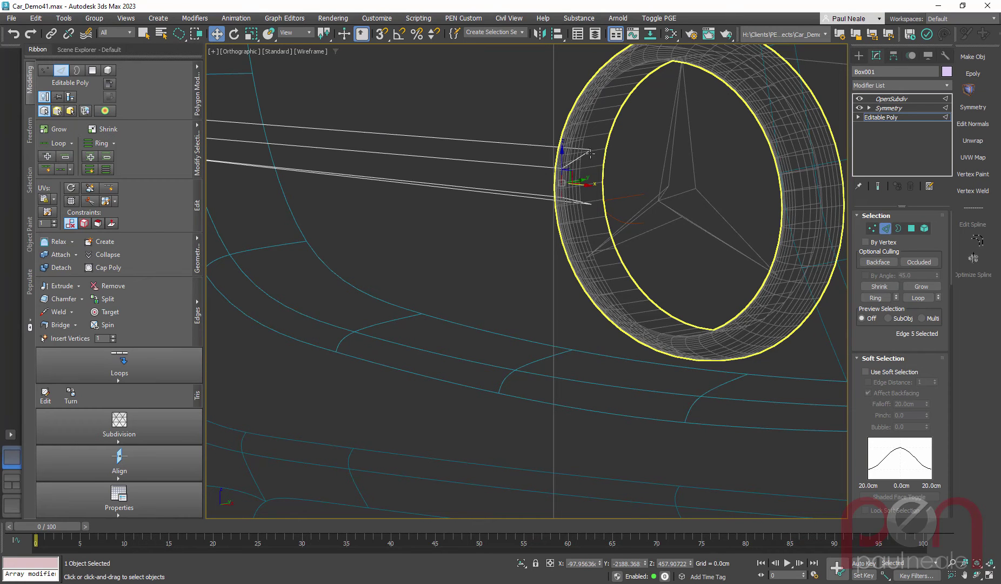
left_click(575, 159, "ctrl")
left_click(574, 200, "ctrl")
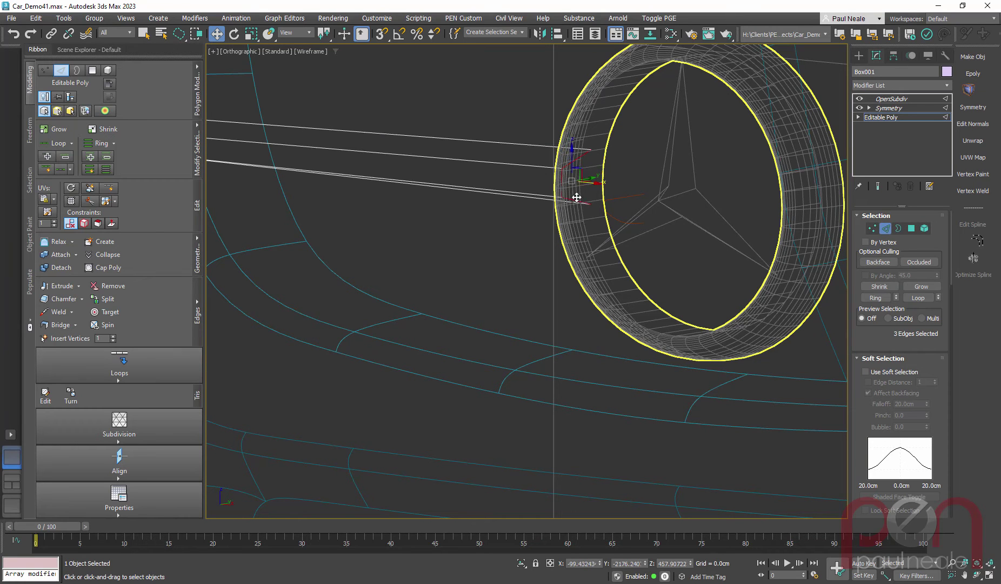
mouse_move(577, 204)
middle_mouse_down("alt")
mouse_move(622, 226)
mouse_move(661, 223)
mouse_move(581, 220)
mouse_move(591, 195)
middle_mouse_up("alt")
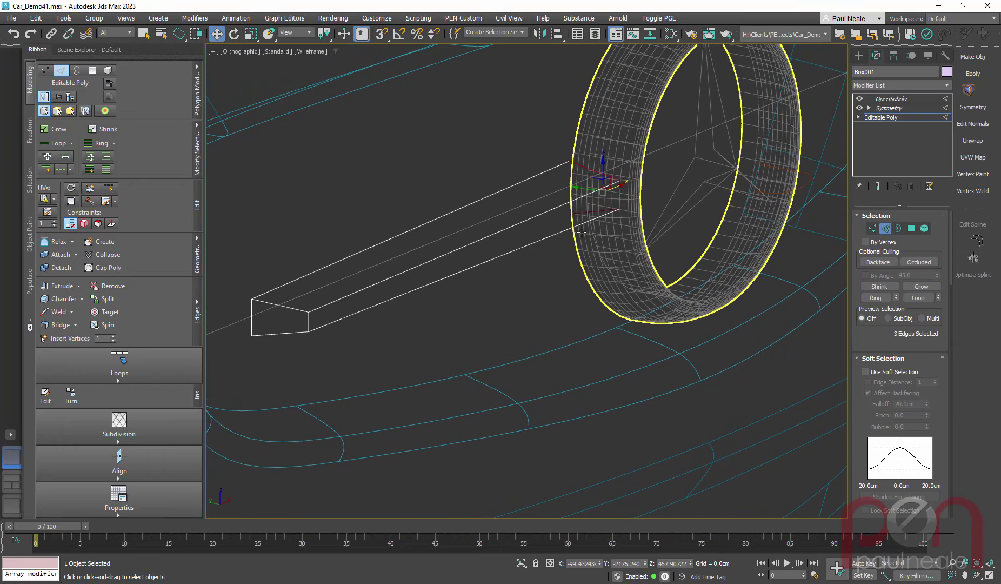
key("1")
left_click(569, 214, "ctrl")
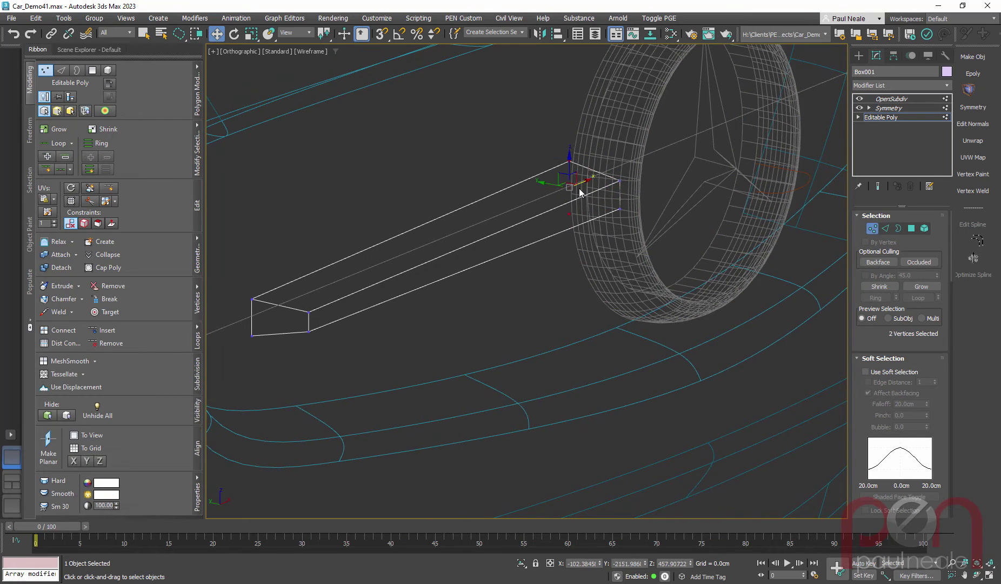
left_click_drag(551, 184, 559, 184)
middle_click_drag(559, 183, 585, 200, "alt")
Step: Move the four vertices at the bar's outer end back along the car's length to about Y -2082 cm
middle_click_drag(579, 164, 360, 357, "alt")
left_click_drag(422, 324, 303, 316)
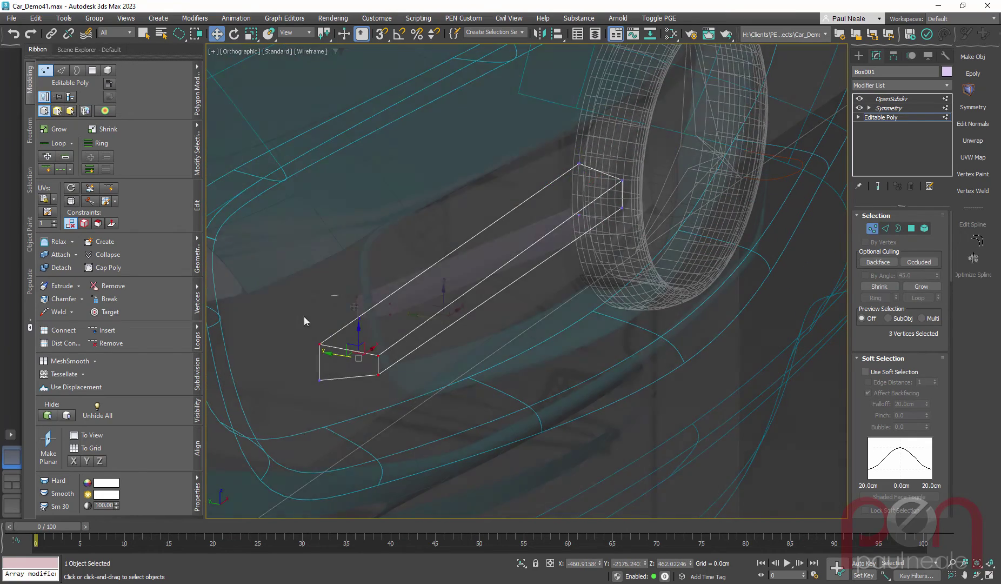
middle_click_drag(440, 320, 462, 313, "alt")
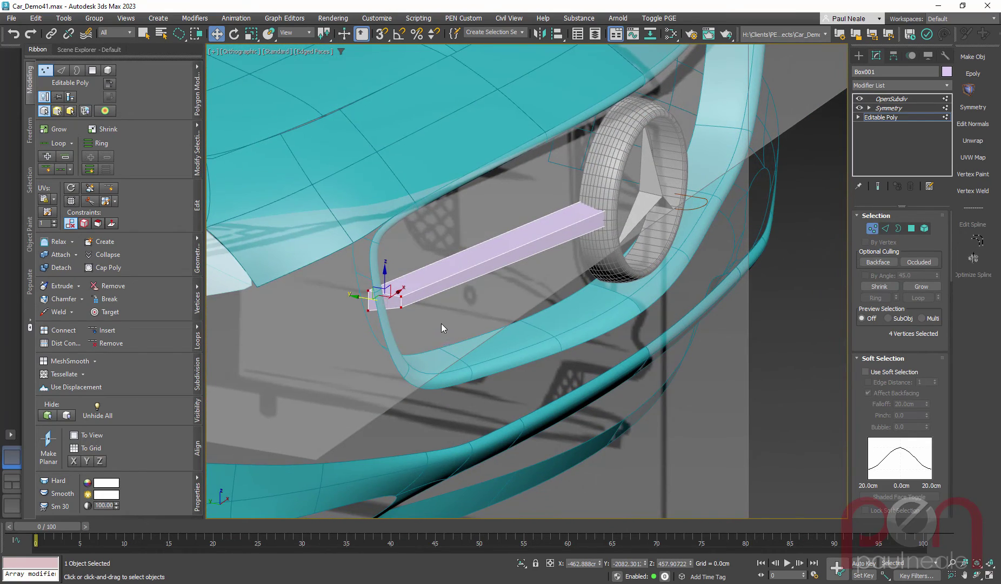
Step: In the front view, move the four outer end vertices about 9.5 cm along X toward the badge
key("f")
key("z")
scroll(504, 288, "down", 5)
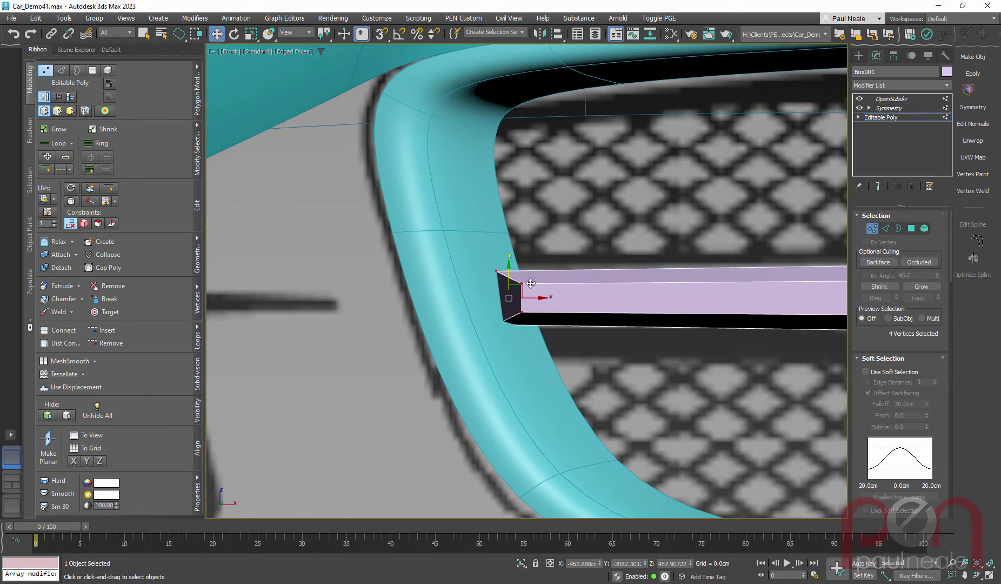
mouse_move(534, 298)
left_mouse_down()
mouse_move(562, 296)
mouse_move(553, 296)
left_mouse_up()
scroll(541, 279, "down", 6)
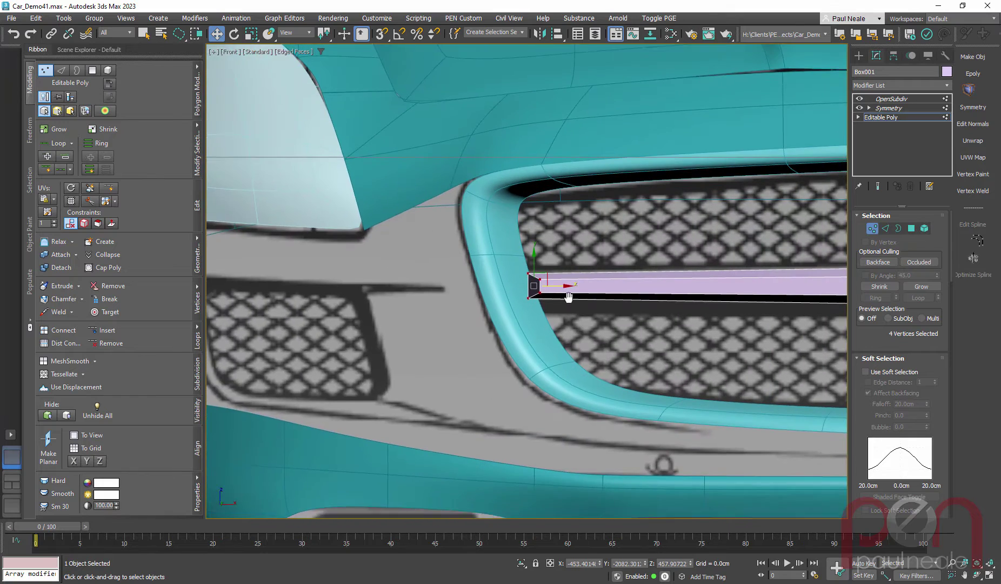
middle_click_drag(566, 293, 308, 305)
scroll(427, 306, "down", 2)
middle_click_drag(425, 314, 456, 273)
scroll(465, 294, "down", 2)
scroll(467, 286, "up", 3)
scroll(465, 267, "down", 2)
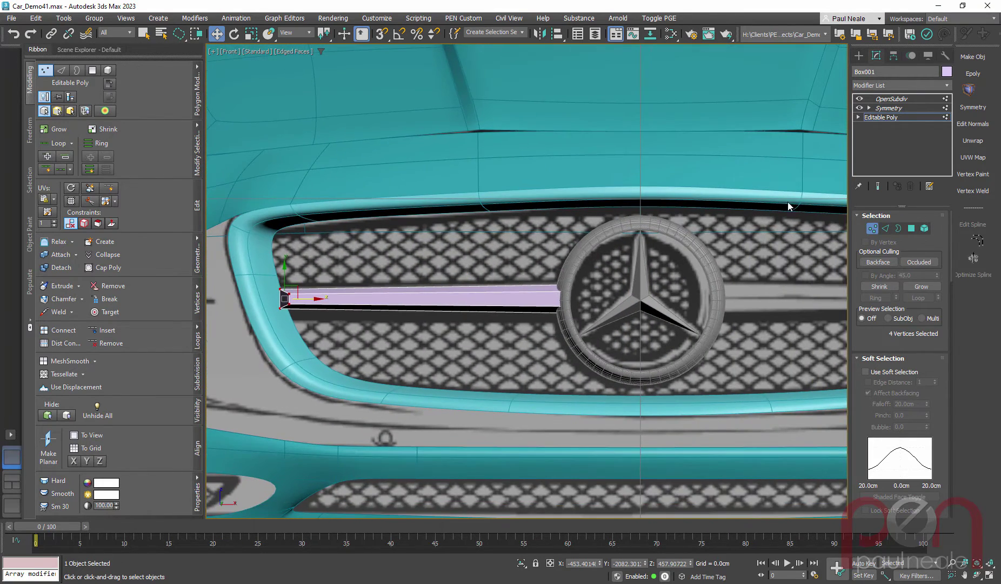
Step: Show the bar's end result and insert a SwiftLoop edge loop close to its outer end
key("grave")
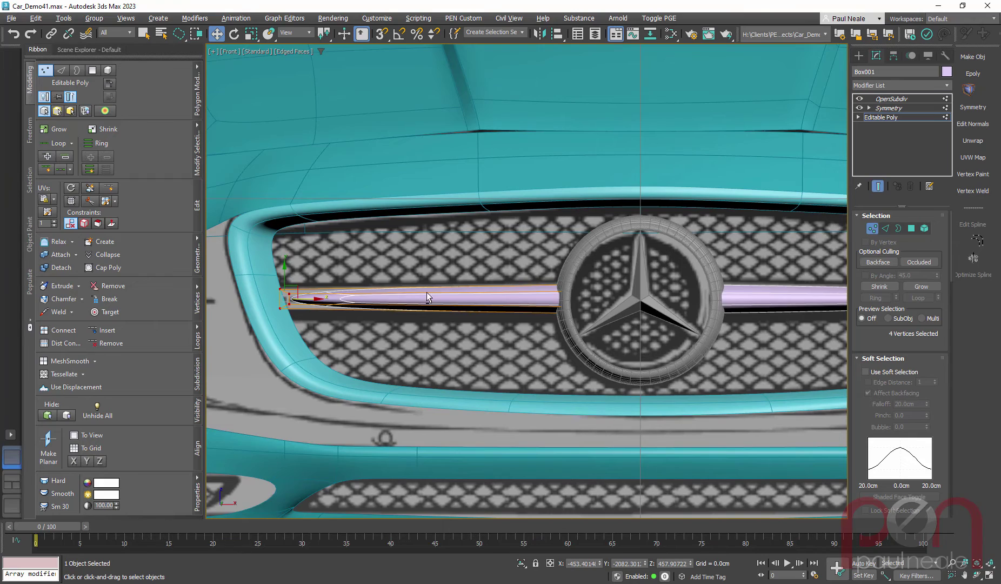
mouse_move(427, 292)
middle_mouse_down("alt")
mouse_move(432, 341)
mouse_move(432, 295)
middle_mouse_up("alt")
scroll(354, 287, "up", 4)
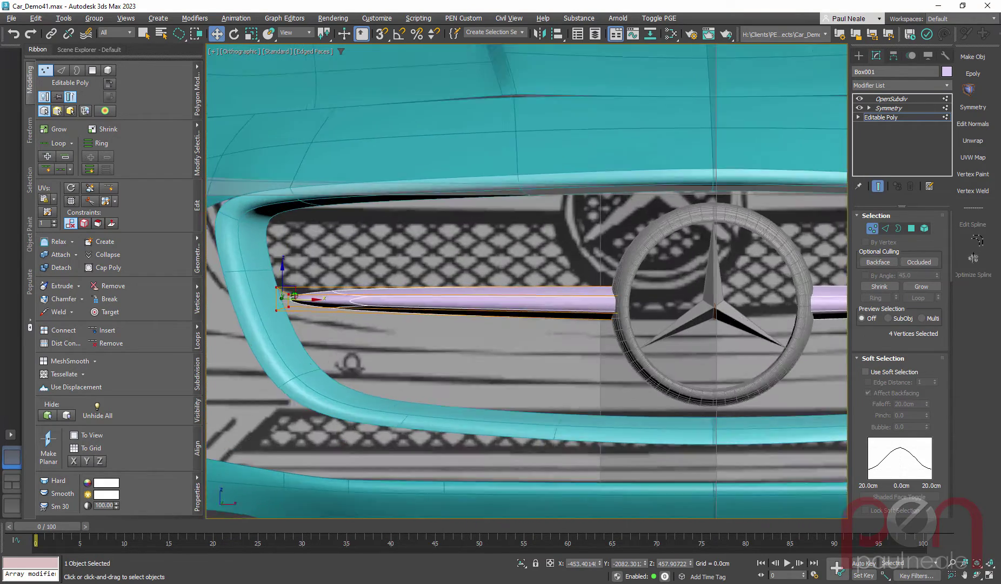
middle_click_drag(348, 289, 357, 291)
key("alt+1")
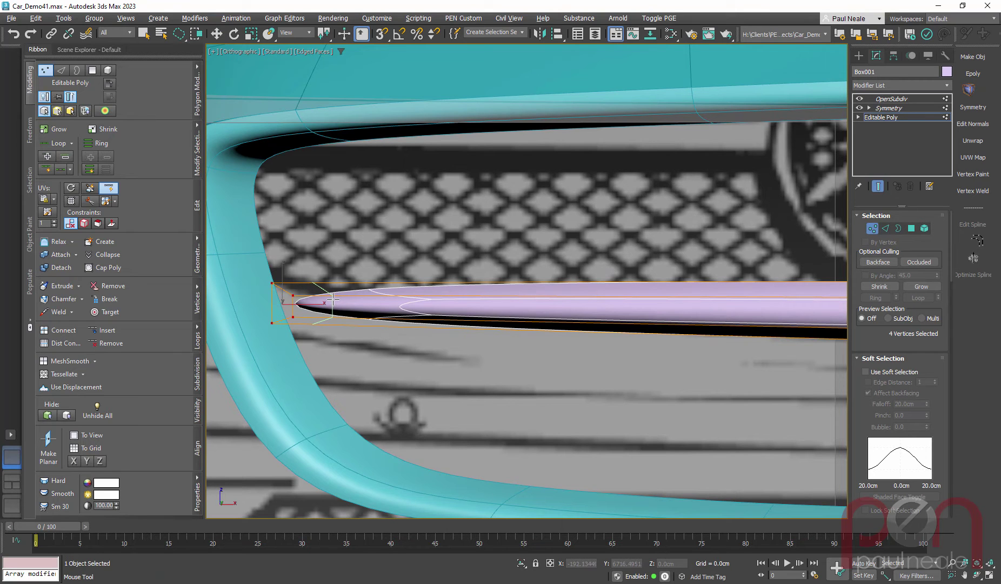
left_click(333, 299)
middle_click_drag(354, 311, 373, 354, "alt")
right_click(311, 335)
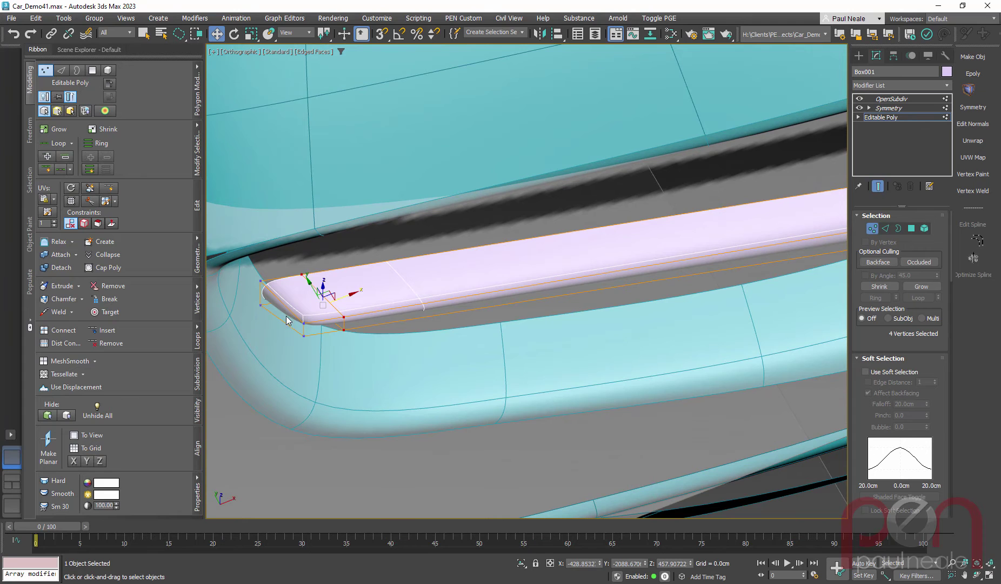
Step: Move the outer front vertical edge of the bar back about 11 cm and compare the bar with the front reference photo
key("2")
left_click(316, 320)
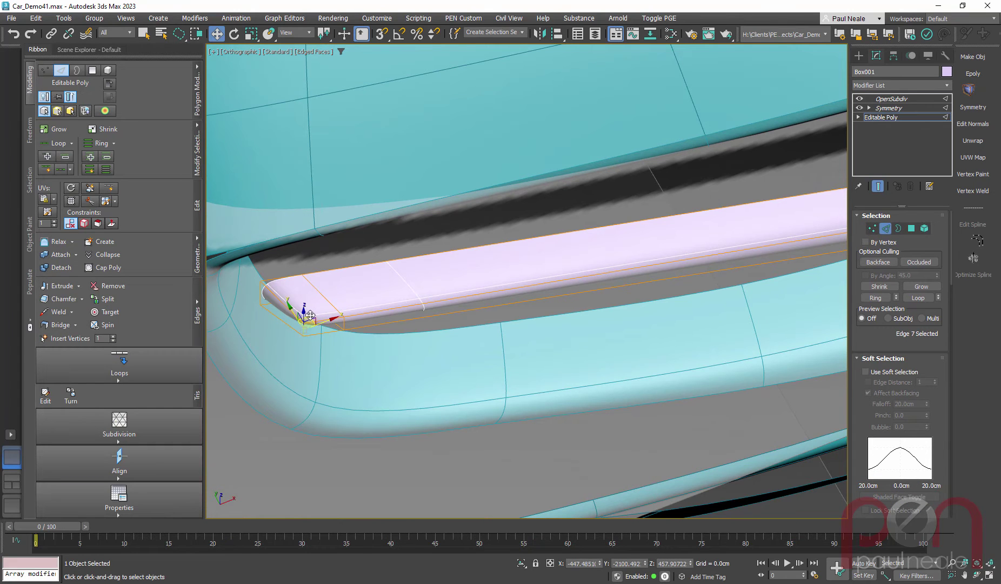
left_click_drag(310, 314, 304, 301)
middle_click_drag(305, 301, 586, 255, "alt")
scroll(392, 289, "down", 3)
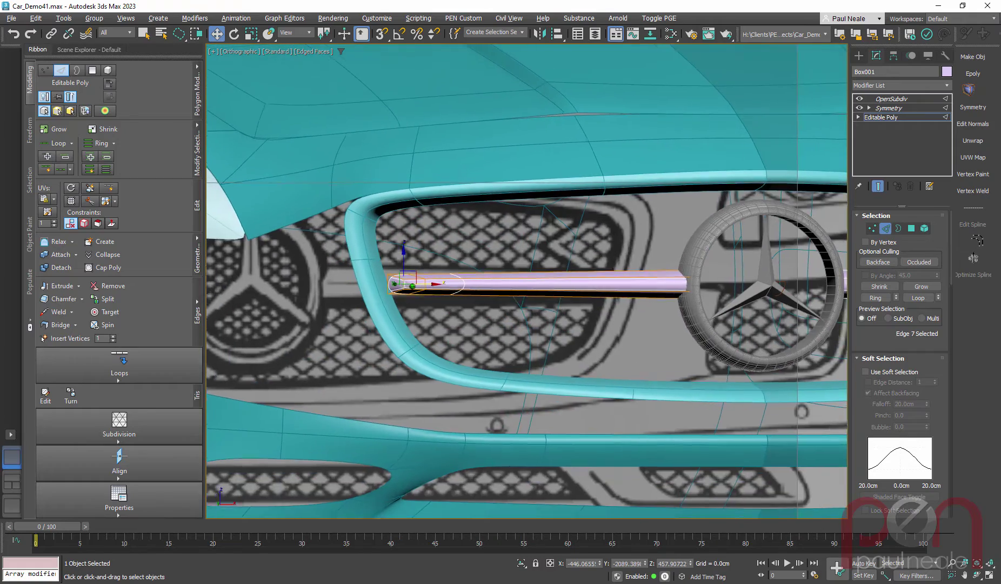
scroll(393, 296, "up", 5)
middle_click_drag(642, 283, 508, 298, "alt")
scroll(512, 297, "up", 3)
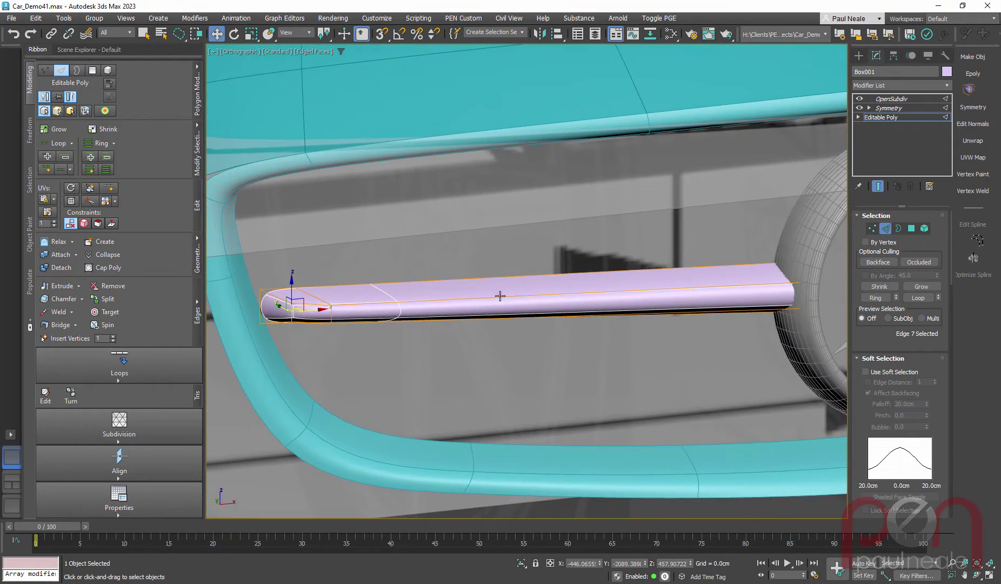
left_click(933, 335)
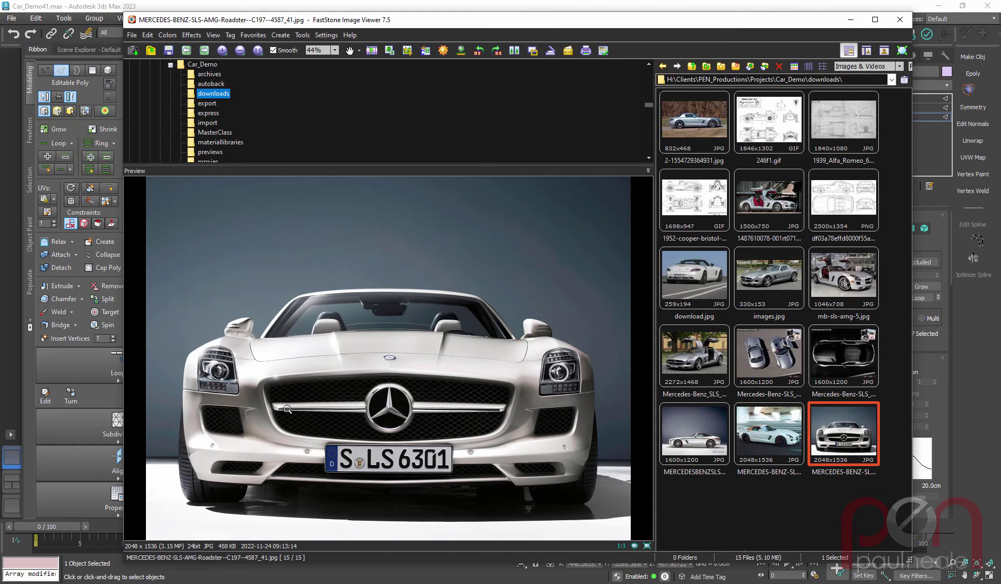
left_click(841, 8)
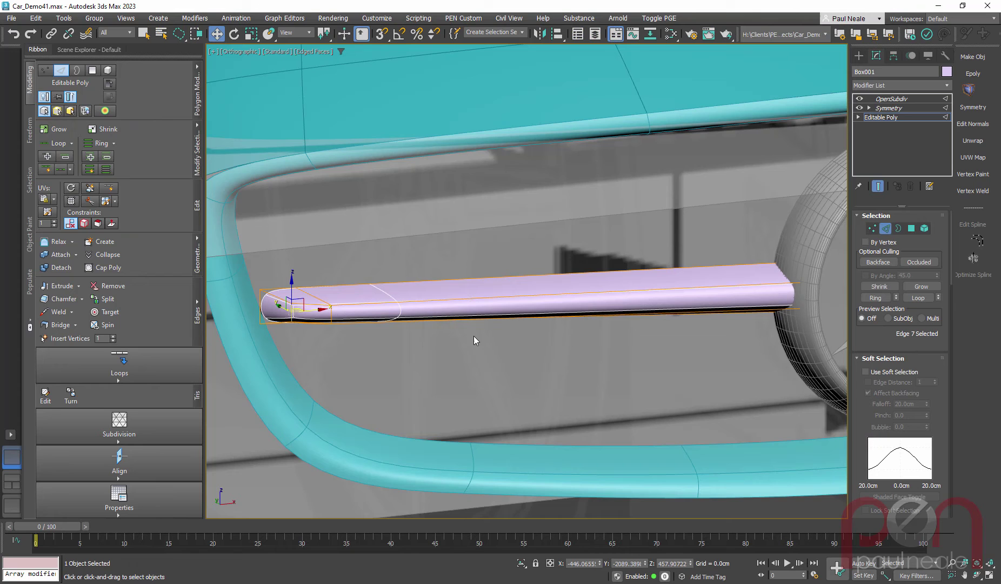
Step: Select the six edges bordering the grille bar's front face and set their crease to about 0.12
left_click(466, 298, "ctrl")
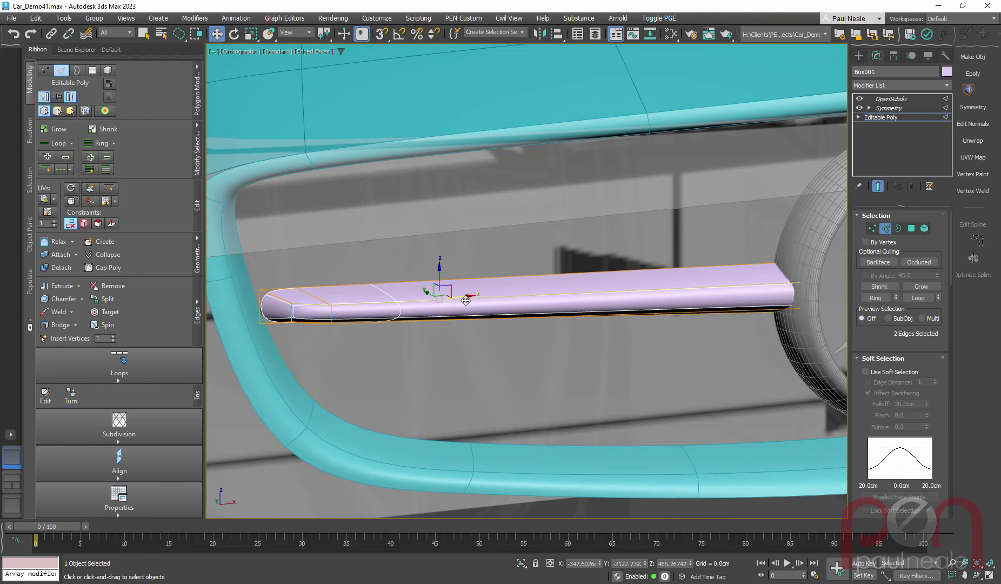
left_click(282, 301, "ctrl")
middle_click_drag(290, 306, 285, 319, "alt")
left_click(286, 318, "ctrl")
left_click(305, 314, "ctrl")
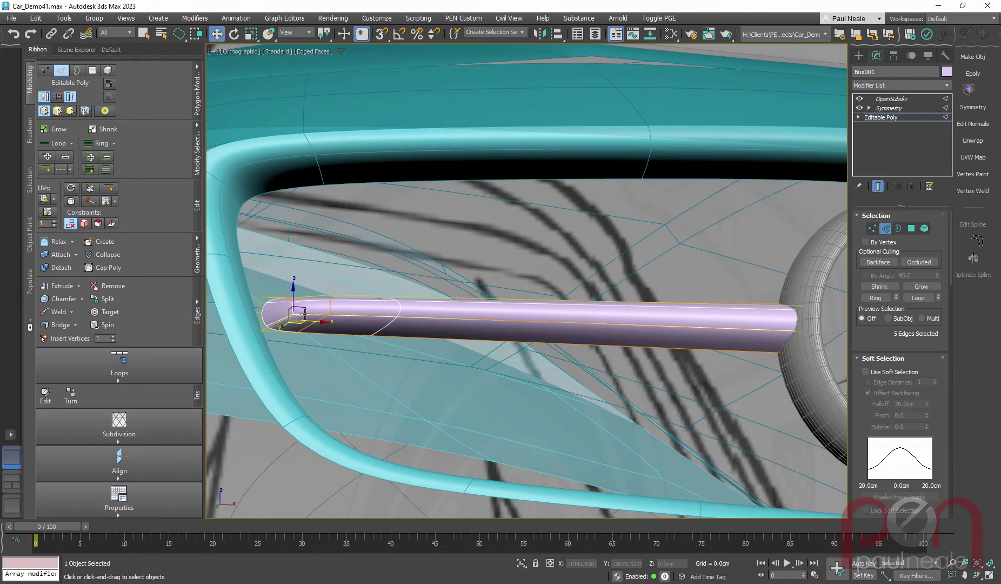
left_click(305, 314, "ctrl")
middle_click_drag(409, 304, 427, 331, "alt")
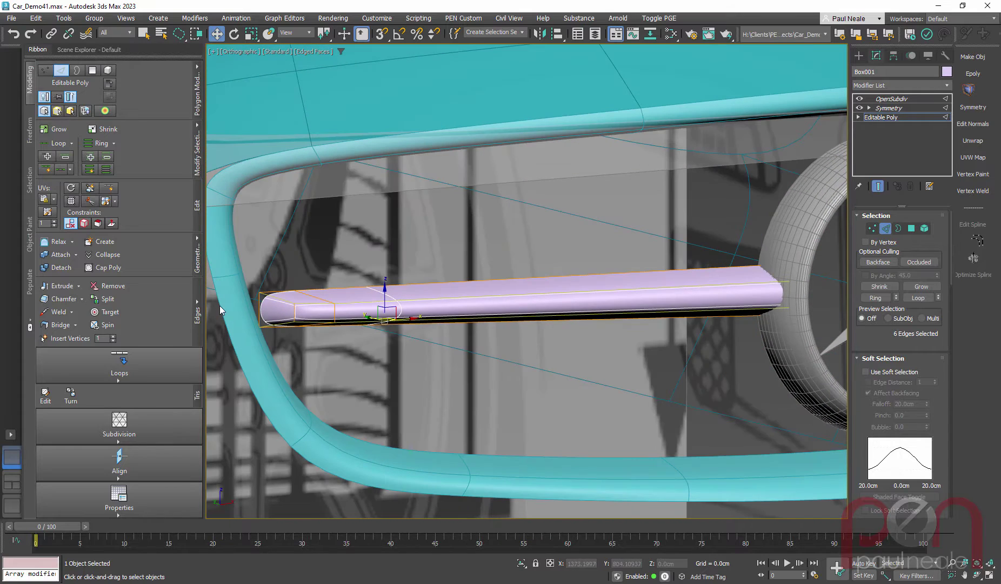
left_click(197, 310)
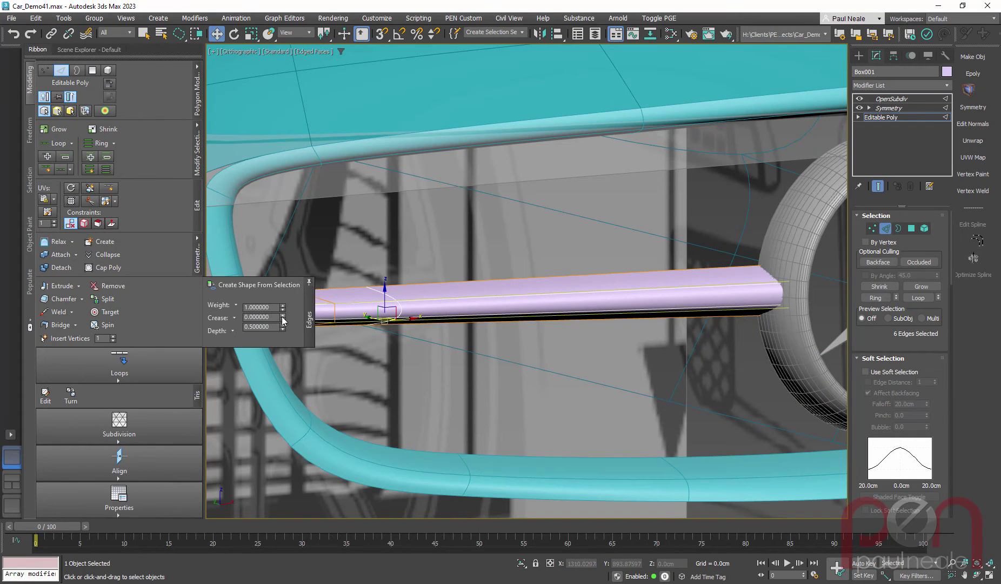
left_click_drag(282, 317, 282, 307)
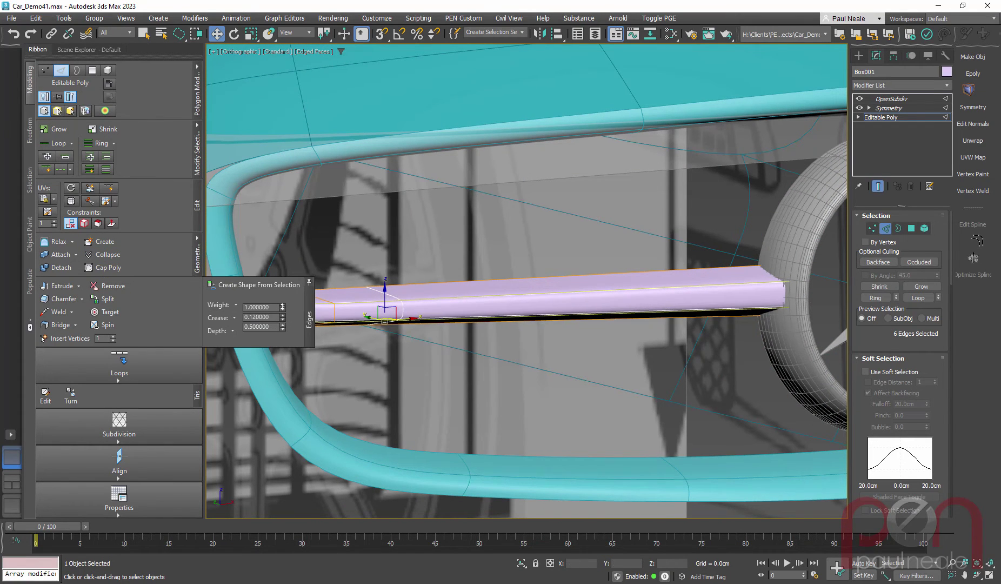
Step: Select the short upper and lower edges at the bar's outer end and set their crease to 0.18
middle_click_drag(436, 322, 538, 295, "alt")
scroll(424, 279, "up", 2)
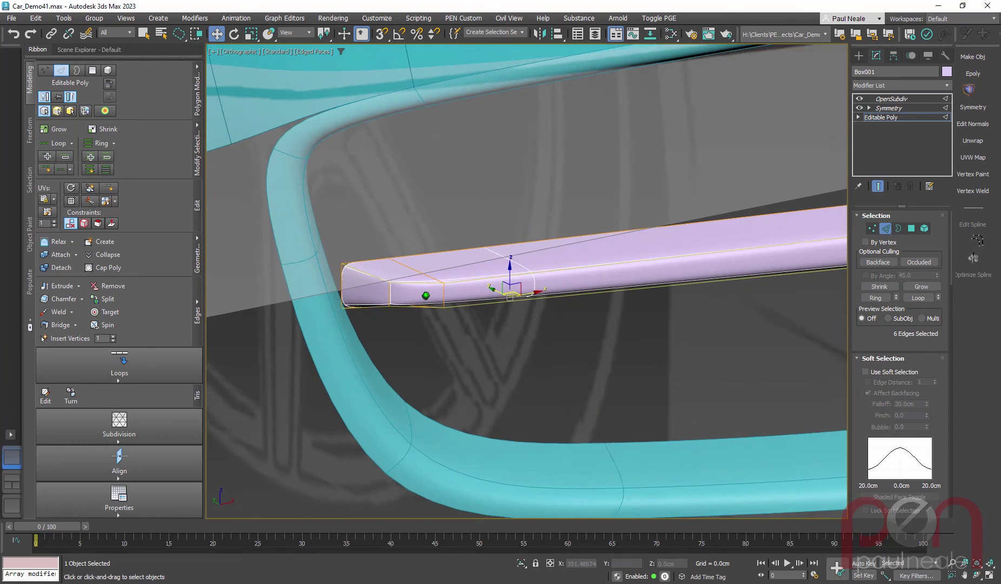
left_click(341, 286)
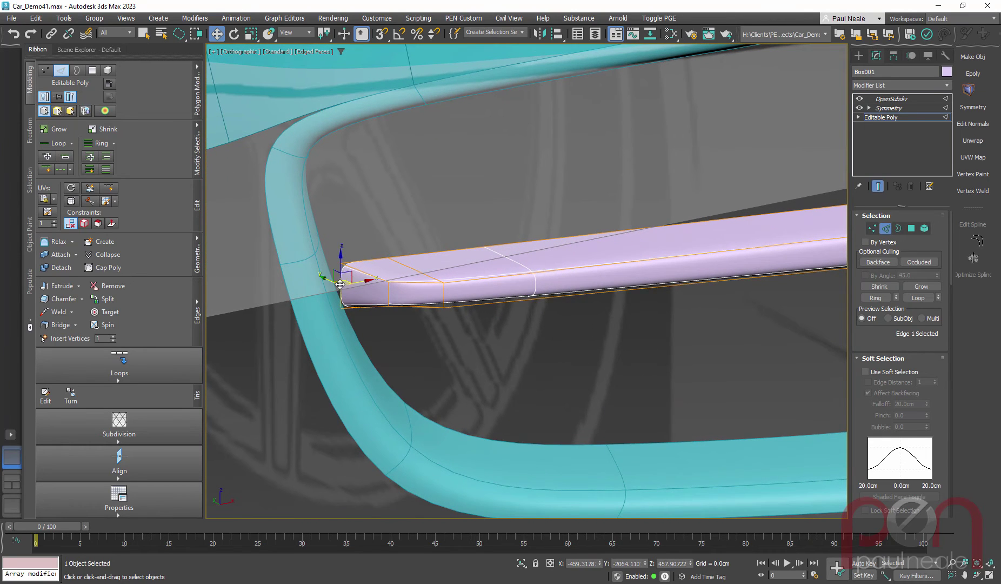
middle_click_drag(341, 287, 372, 276, "alt")
middle_click_drag(367, 301, 365, 297, "alt")
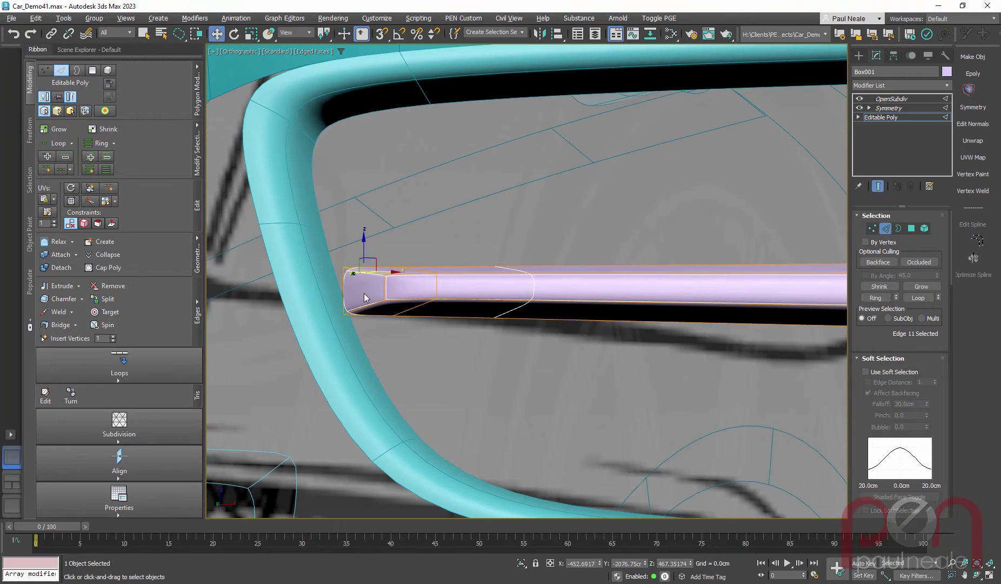
left_click(366, 306, "ctrl")
left_click(197, 319)
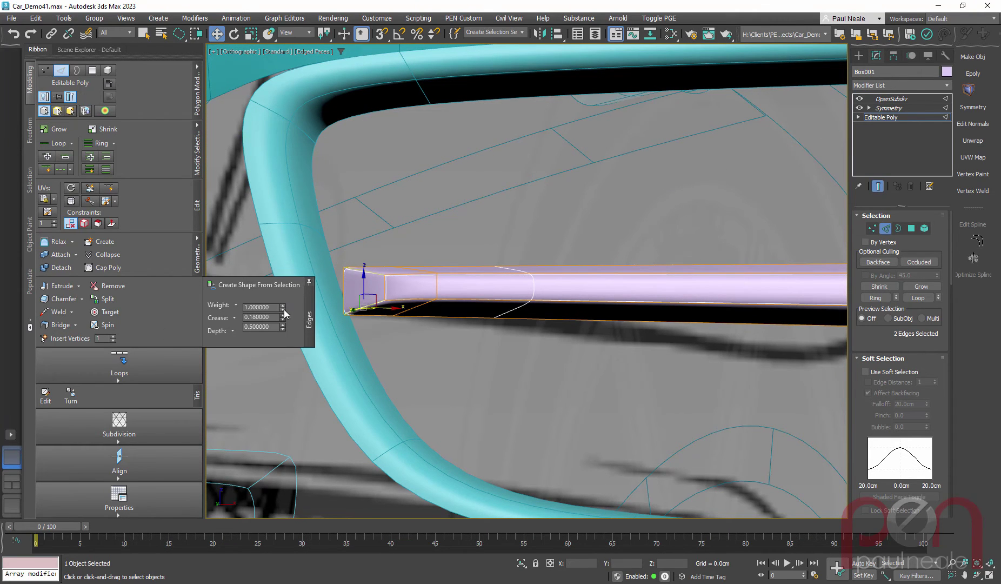
Step: Leave edge editing, give the grille bar the light grey object color and check the badge in the front reference photo
scroll(460, 297, "down", 5)
middle_click_drag(487, 311, 441, 300, "alt")
left_click(920, 117)
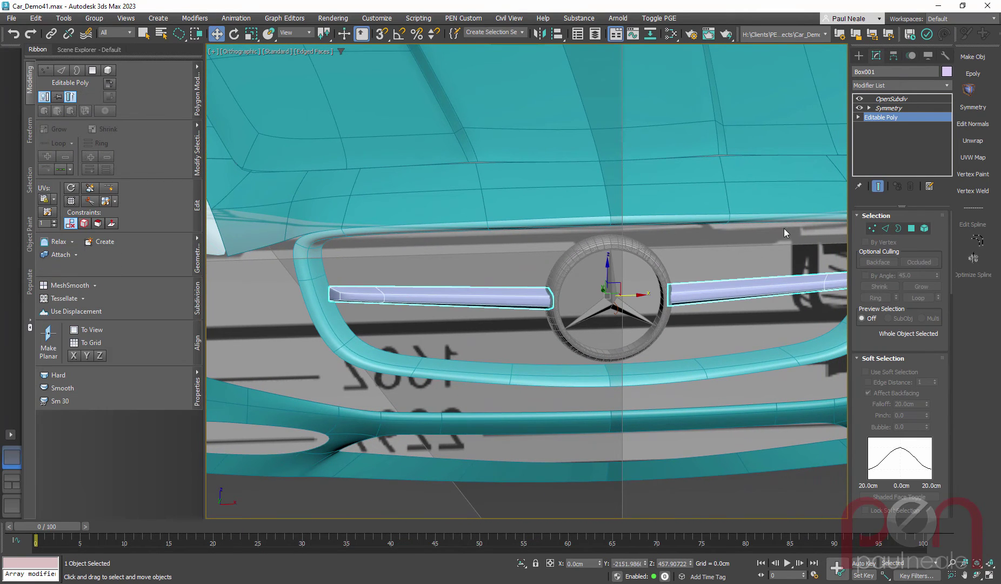
key("alt+c")
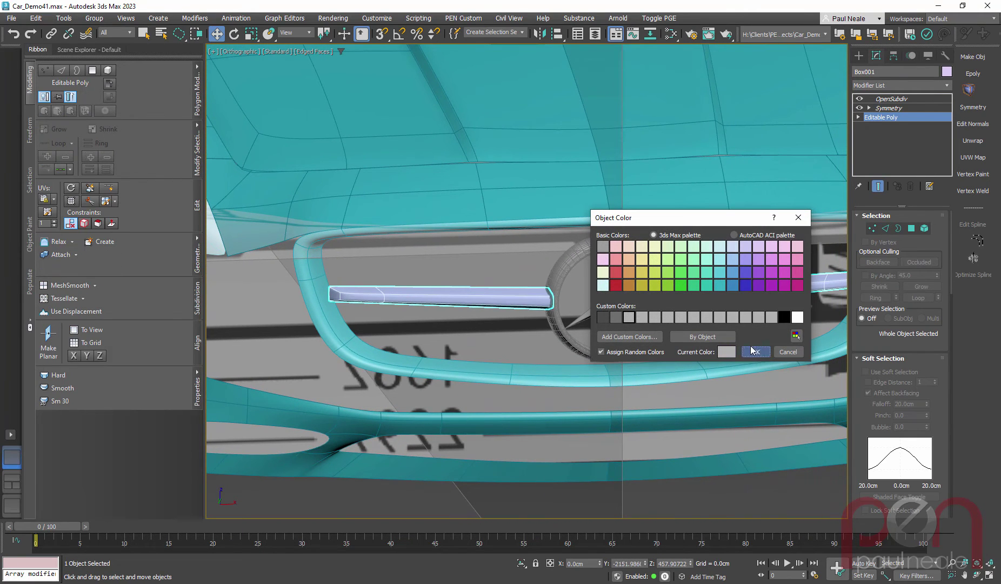
left_click(755, 351)
middle_click_drag(755, 351, 649, 291, "alt")
scroll(559, 287, "up", 4)
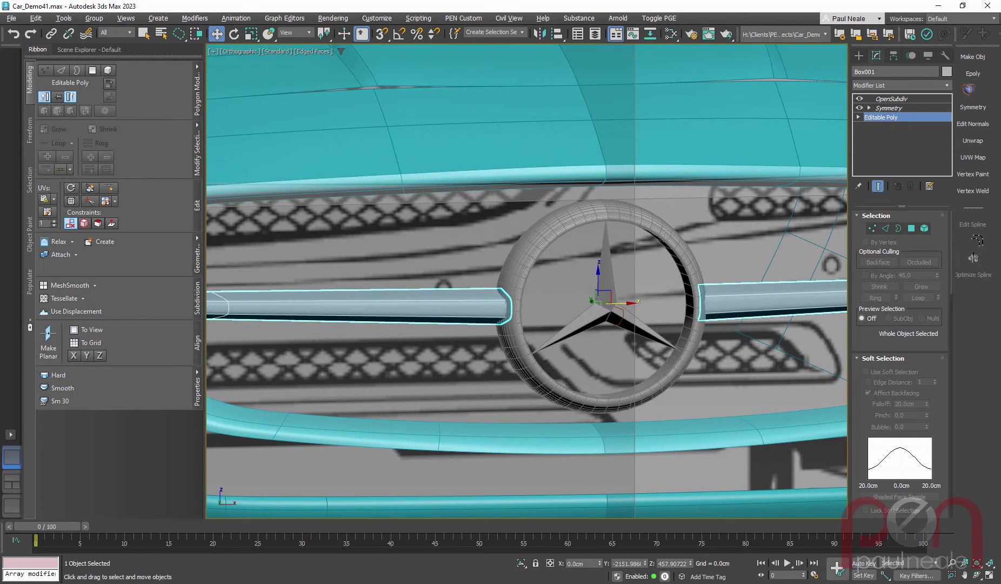
left_click(943, 329)
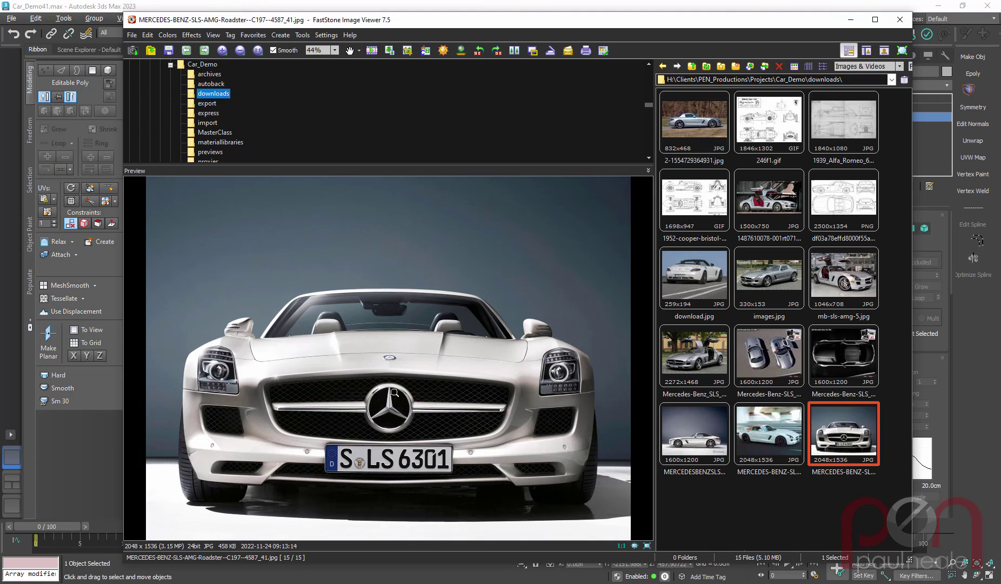
left_click(593, 7)
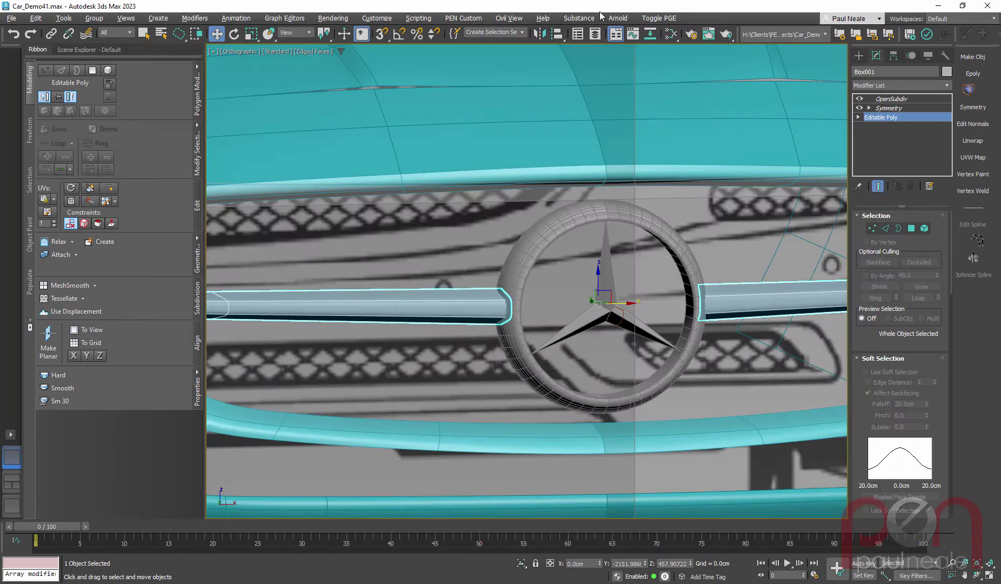
Step: Add an Edit Poly modifier to the badge's swept ring and cap the open border inside the ring
mouse_move(629, 283)
middle_mouse_down("alt")
mouse_move(692, 305)
mouse_move(591, 333)
mouse_move(630, 325)
mouse_move(633, 308)
mouse_move(583, 270)
mouse_move(639, 283)
mouse_move(554, 254)
mouse_move(618, 329)
mouse_move(652, 285)
mouse_move(682, 288)
mouse_move(588, 284)
mouse_move(643, 293)
mouse_move(647, 273)
middle_mouse_up("alt")
scroll(632, 308, "up", 2)
left_click(596, 266)
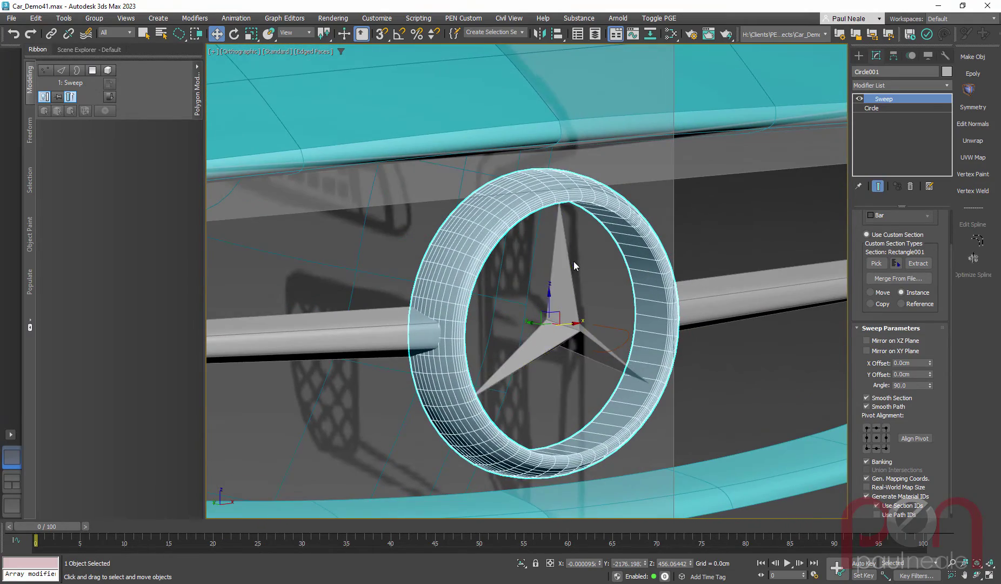
left_click(980, 77)
mouse_move(668, 324)
middle_mouse_down("alt")
mouse_move(666, 302)
mouse_move(653, 311)
middle_mouse_up("alt")
key("3")
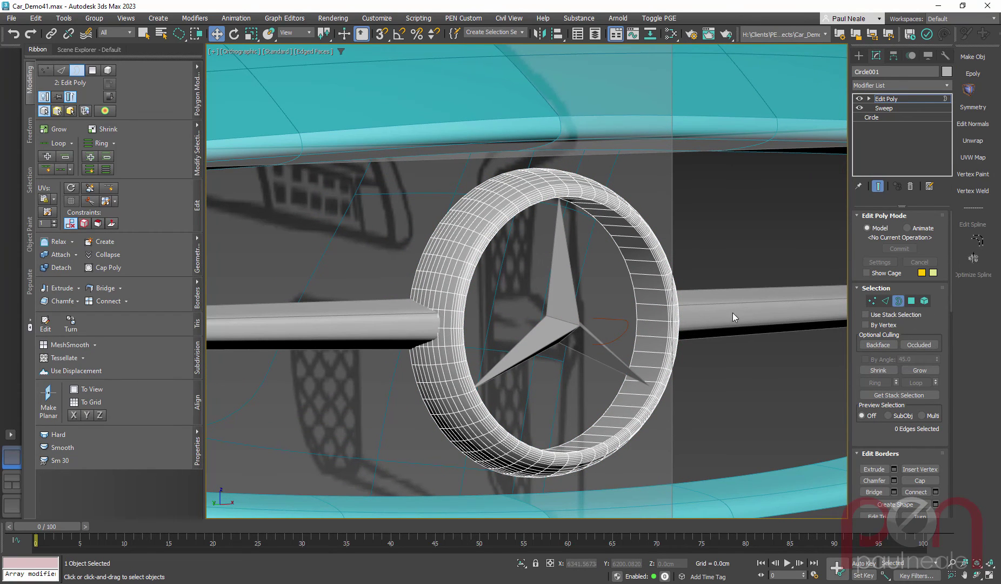
left_click(634, 294)
mouse_move(656, 315)
middle_mouse_down("alt")
mouse_move(643, 310)
mouse_move(653, 323)
middle_mouse_up("alt")
right_click(637, 302)
left_click(570, 422)
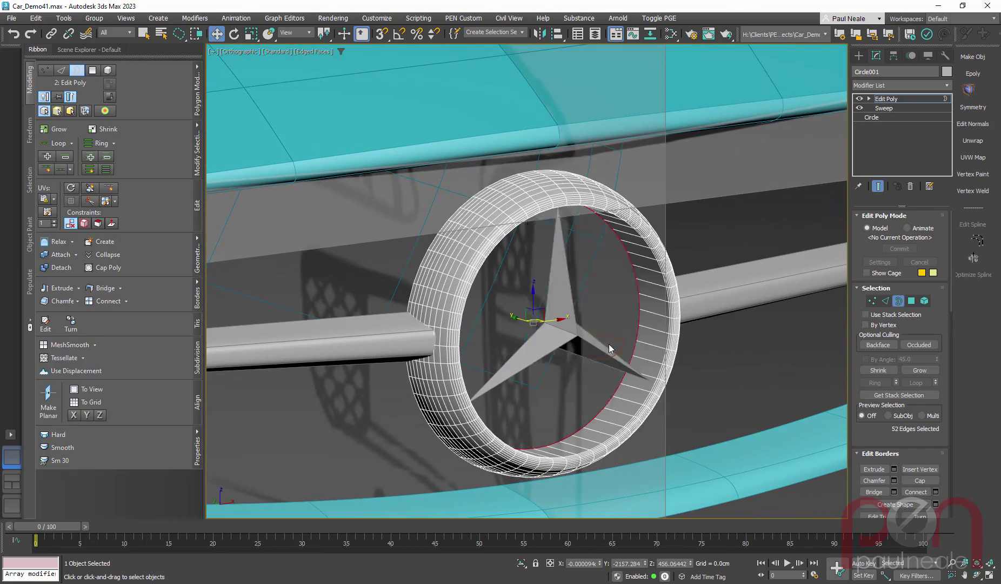
middle_click_drag(684, 315, 670, 331, "alt")
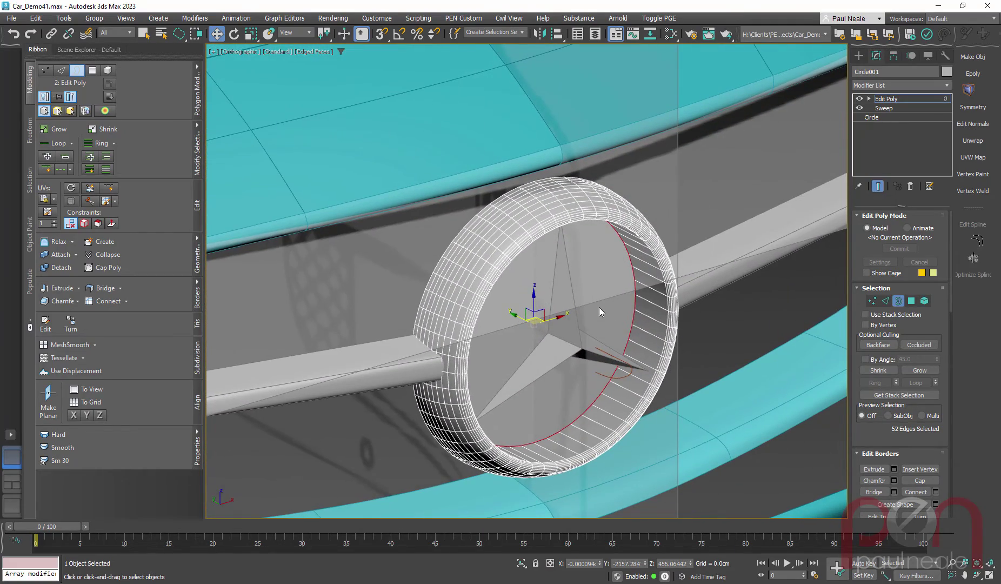
Step: Detach the cap polygon as a clone named Object001 and delete the Edit Poly modifier from the ring
key("4")
left_click(622, 301)
mouse_move(622, 301)
middle_mouse_down("alt")
mouse_move(643, 302)
mouse_move(618, 286)
middle_mouse_up("alt")
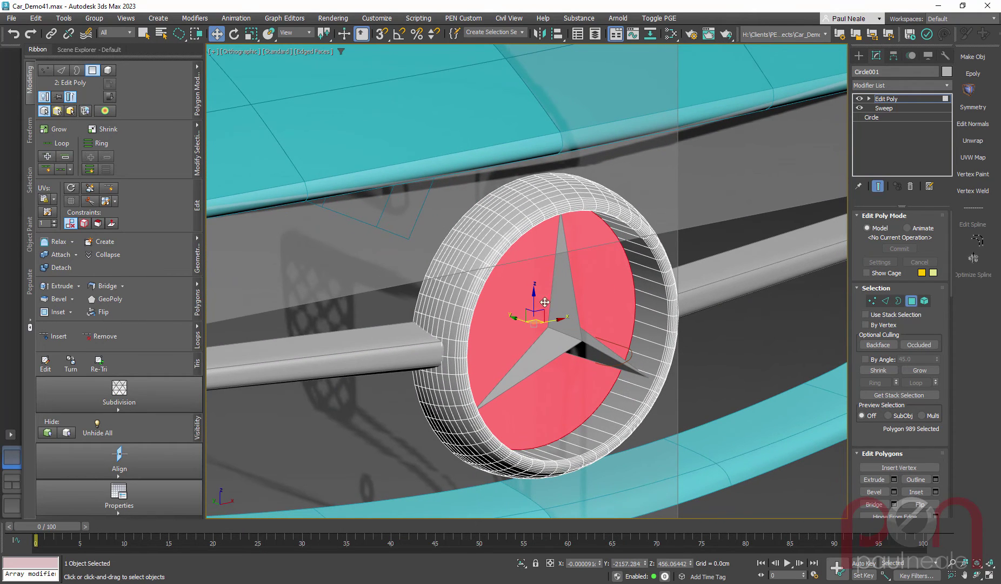
left_click(61, 267)
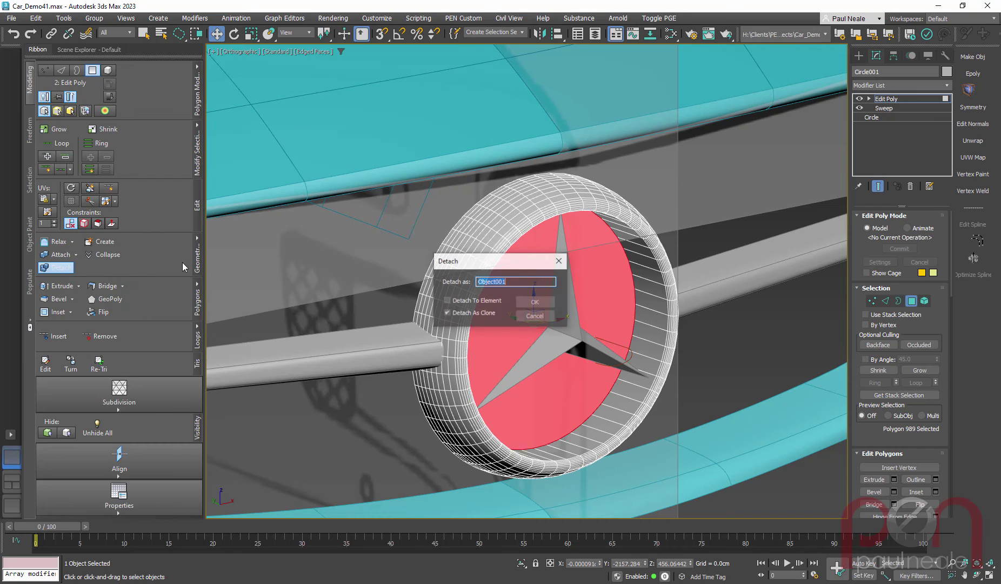
left_click(535, 303)
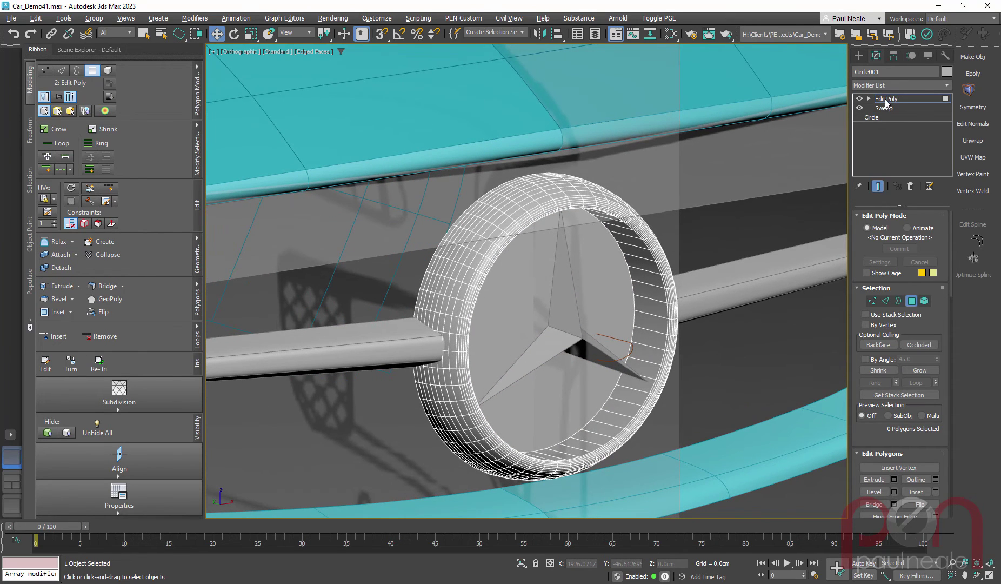
right_click(886, 102)
left_click(887, 115)
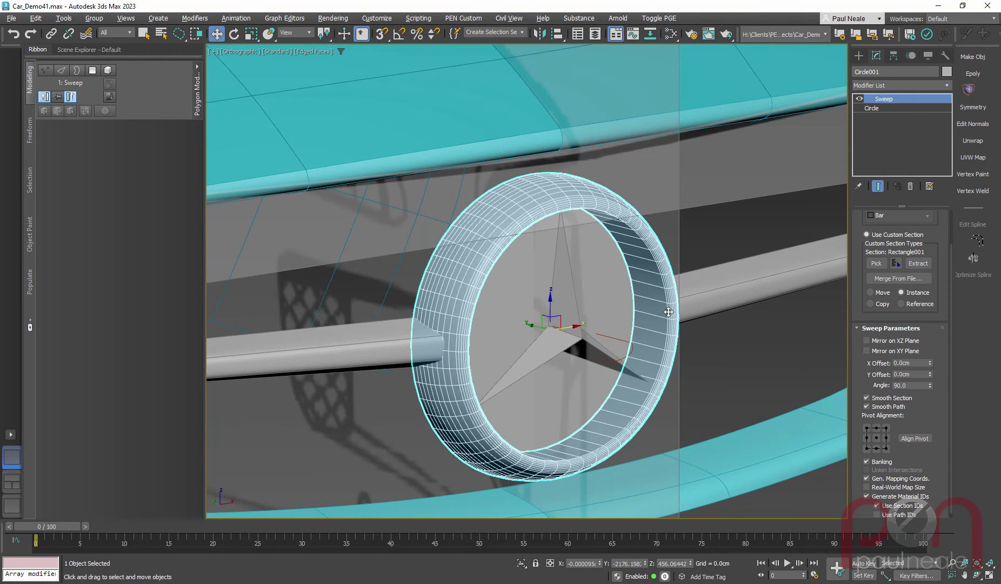
Step: Move the detached disc slightly forward inside the ring along its local Z axis and give it a dark grey object color
left_click(604, 302)
middle_click_drag(604, 302, 639, 319, "alt")
right_click(632, 318)
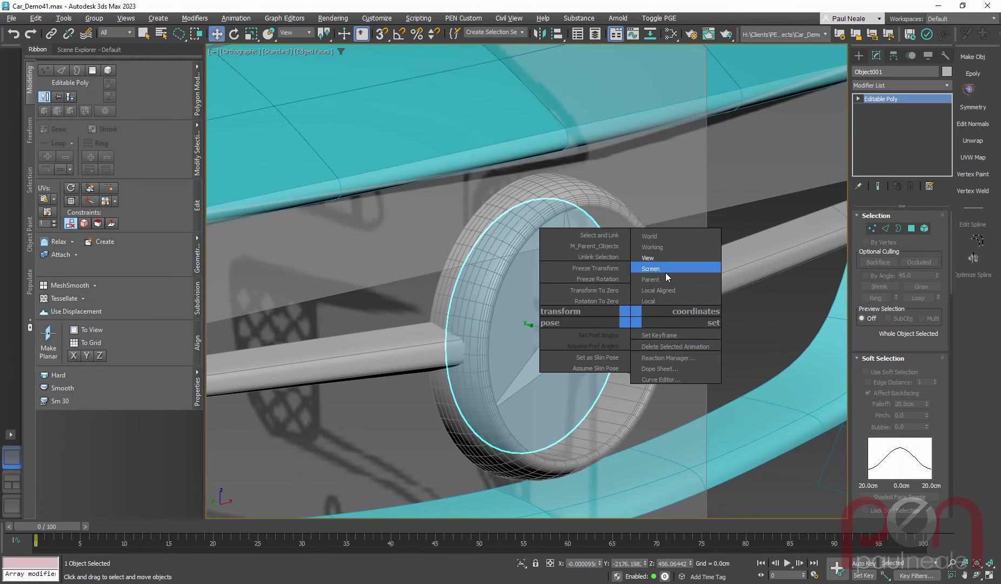
left_click(662, 301)
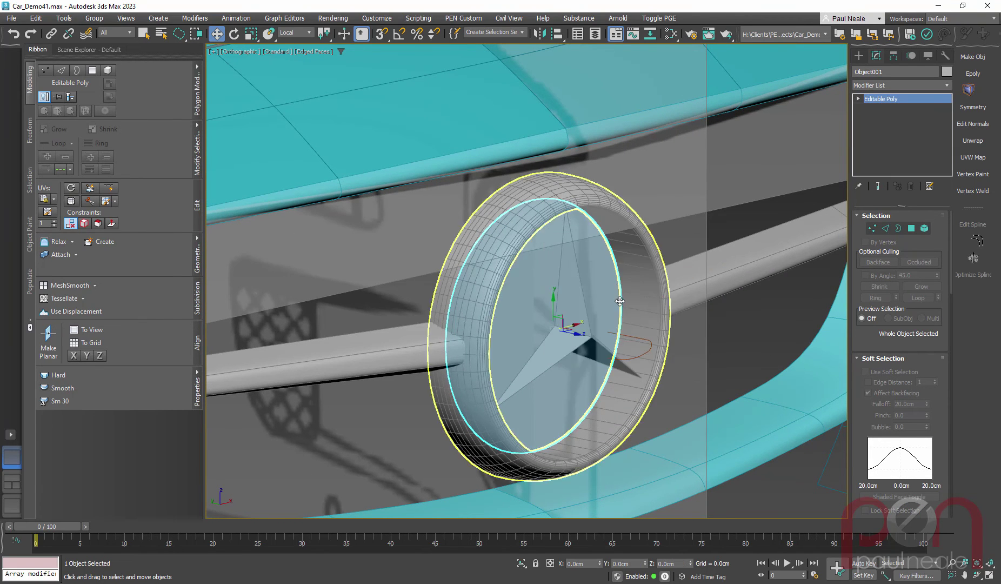
middle_click_drag(589, 314, 612, 332, "alt")
left_click_drag(612, 332, 617, 334)
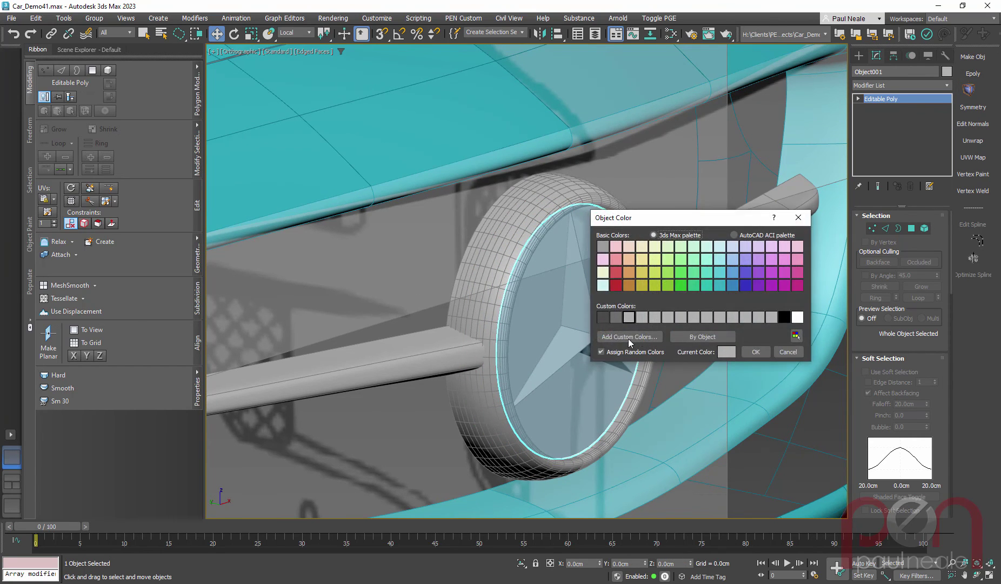
left_click(757, 351)
Step: In the left view, select the badge's ring, star and disc together and rotate them -2.98 degrees
middle_click_drag(674, 333, 651, 383, "alt")
scroll(628, 330, "down", 2)
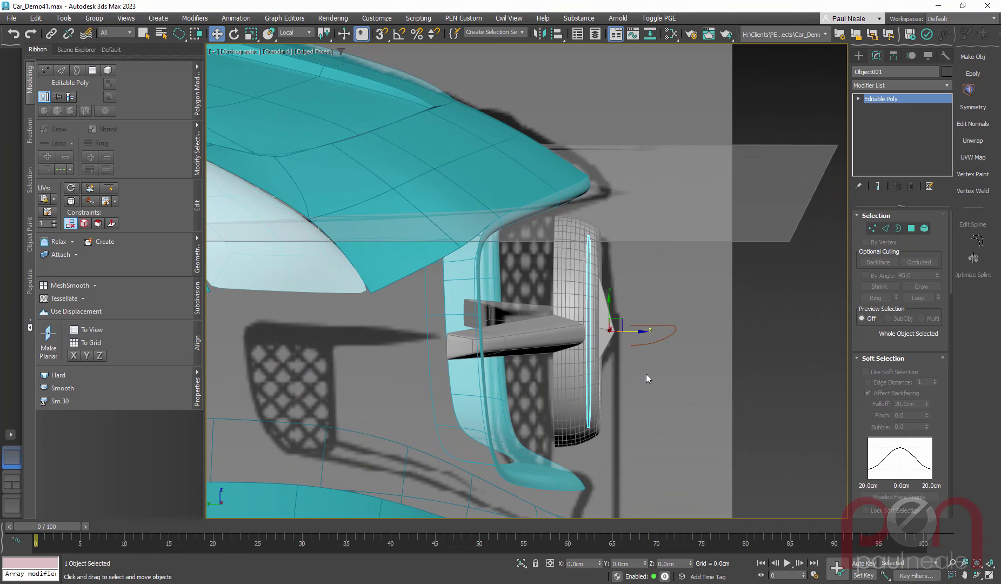
key("l")
key("z")
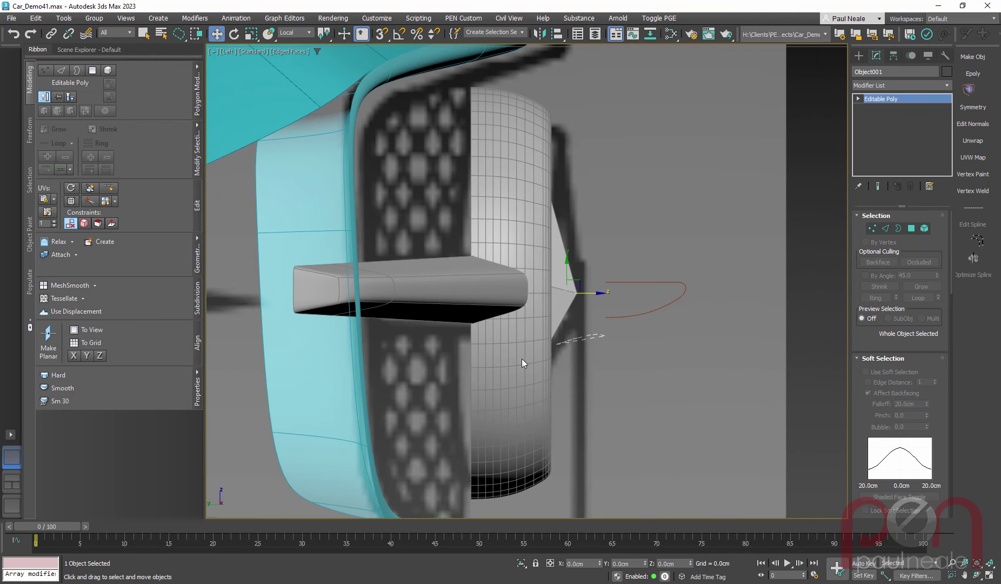
left_click_drag(458, 399, 459, 401)
key("z")
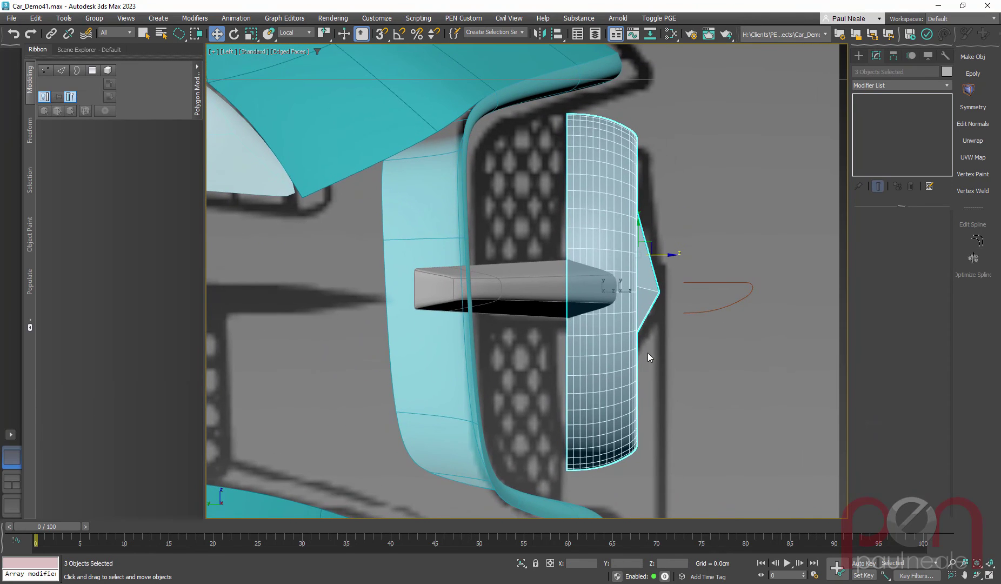
key("e")
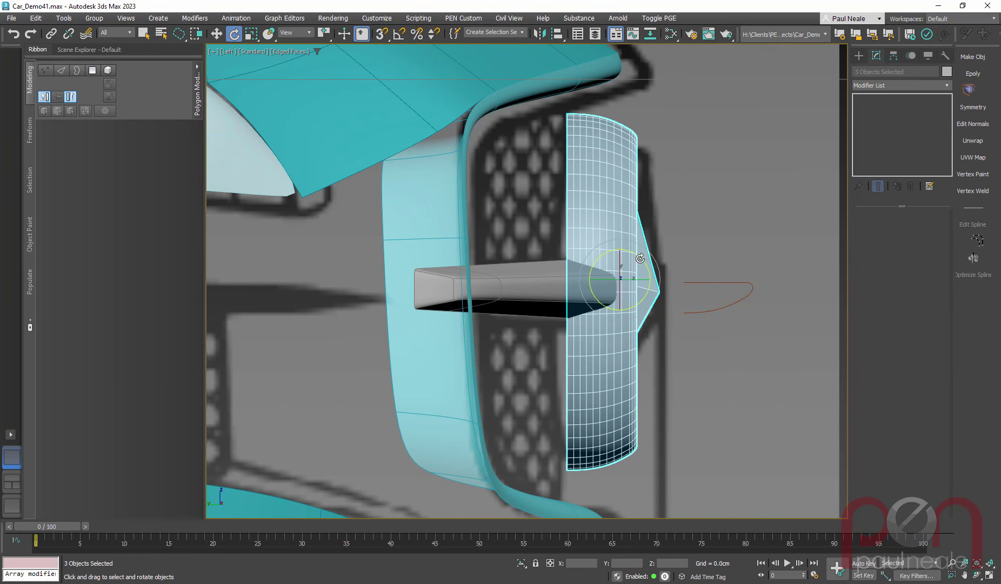
left_click_drag(640, 258, 641, 260)
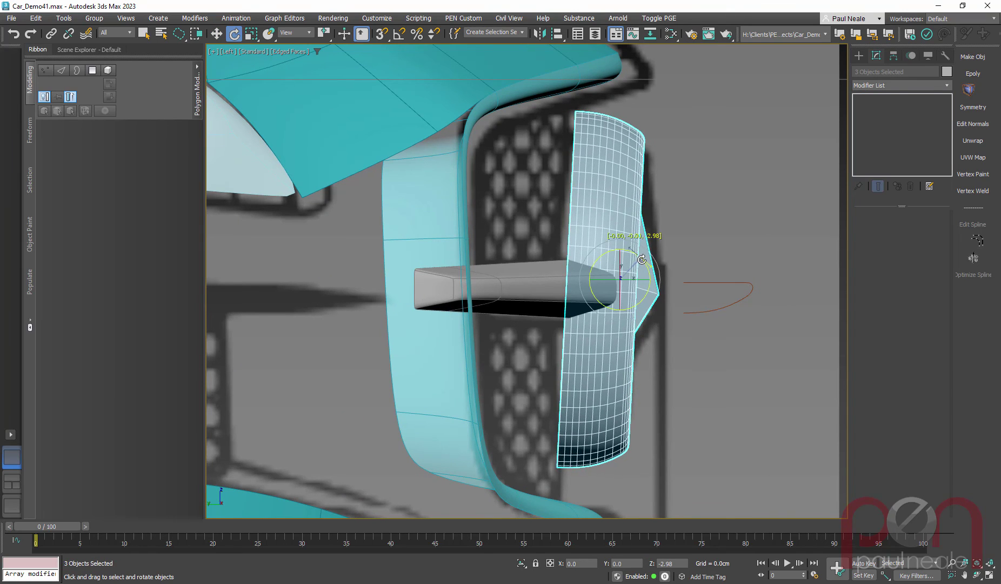
Step: Set the reference coordinate system to View and move the tilted badge parts slightly back toward the grille along X
key("w")
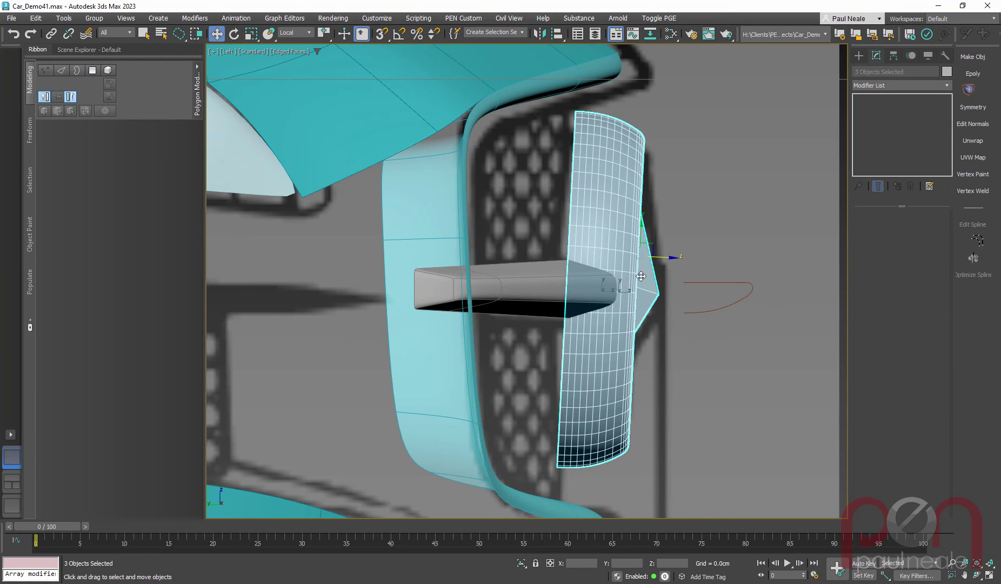
right_click(669, 278)
left_click(756, 231)
left_click_drag(646, 278, 638, 279)
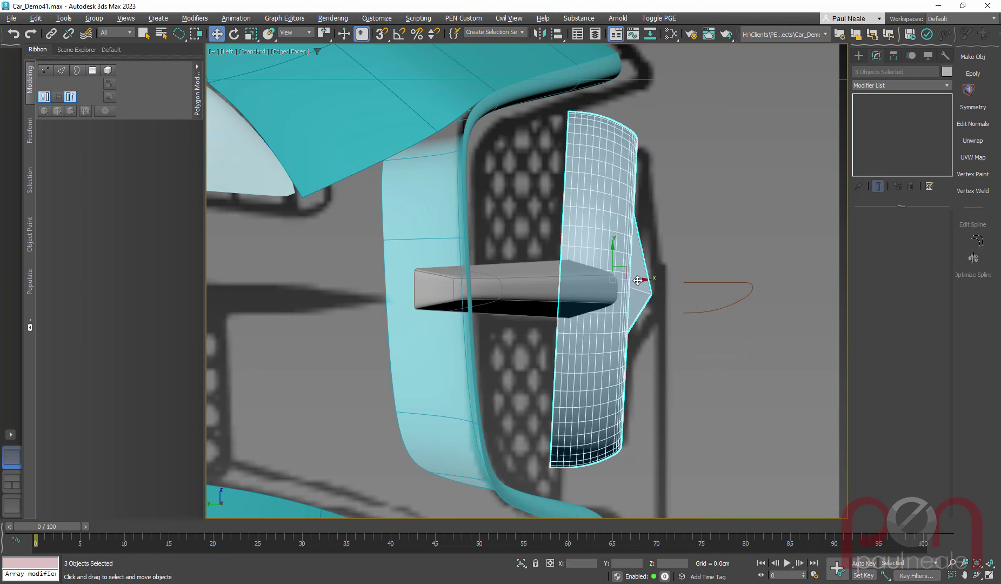
Step: Deselect the badge parts and examine the badge and grille bar on the whole car front in perspective
key("f")
scroll(692, 301, "down", 6)
middle_click_drag(689, 302, 591, 364, "alt")
scroll(705, 338, "down", 5)
key("p")
scroll(597, 362, "up", 3)
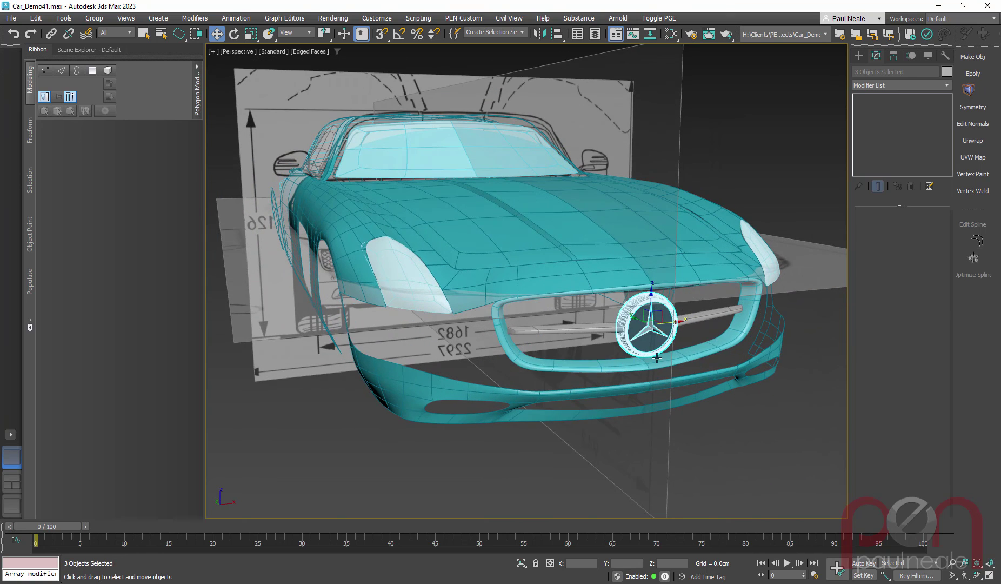
left_click(751, 426)
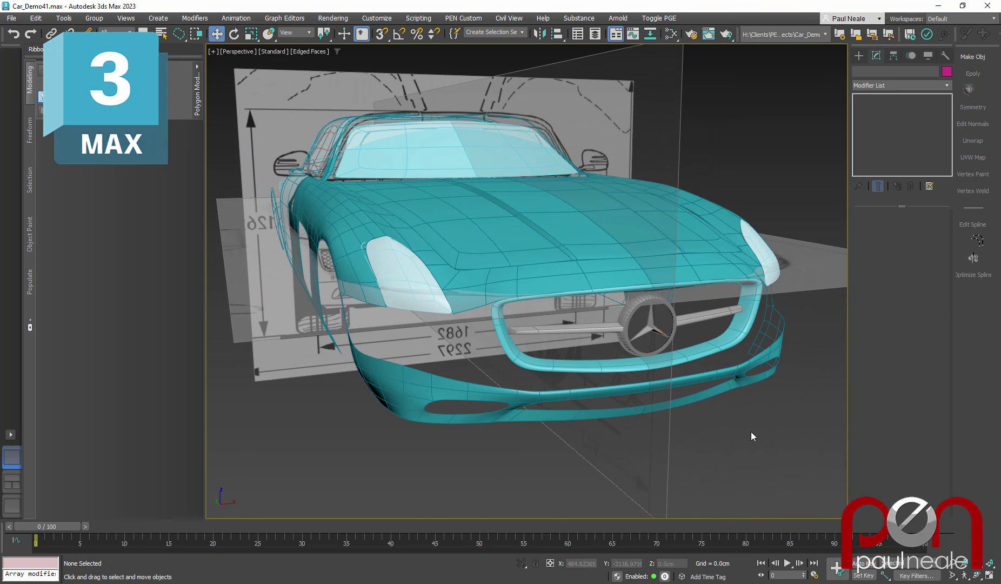